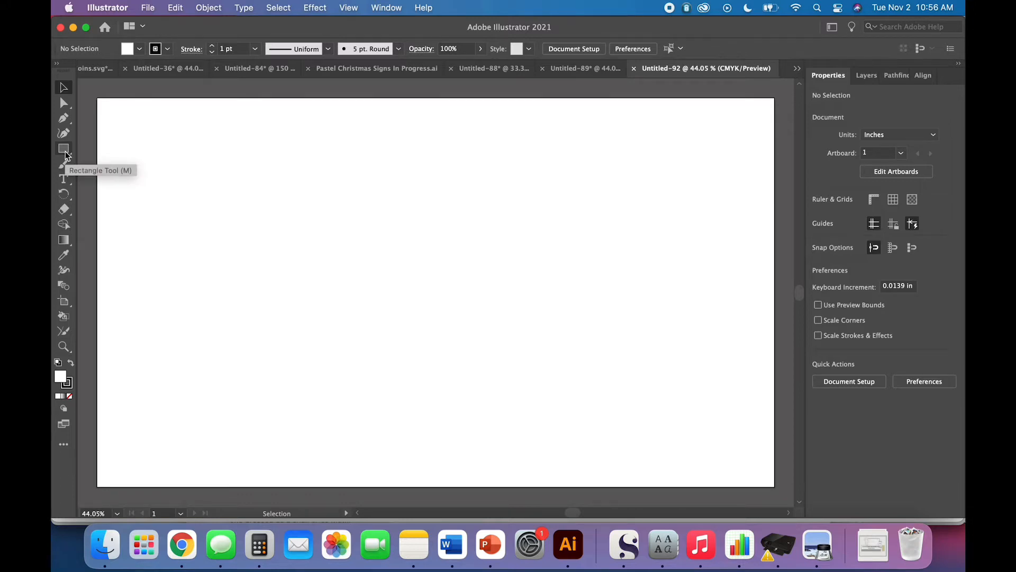
# - Draw a 4 in by 4 in square on the lower left part of the artboard
pyautogui.click(64, 150)
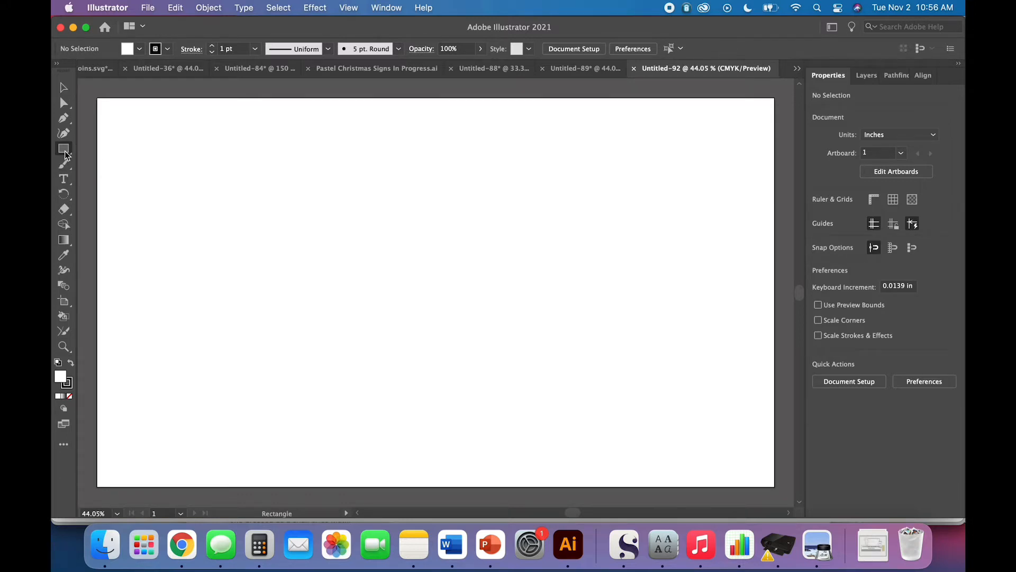
pyautogui.click(243, 287)
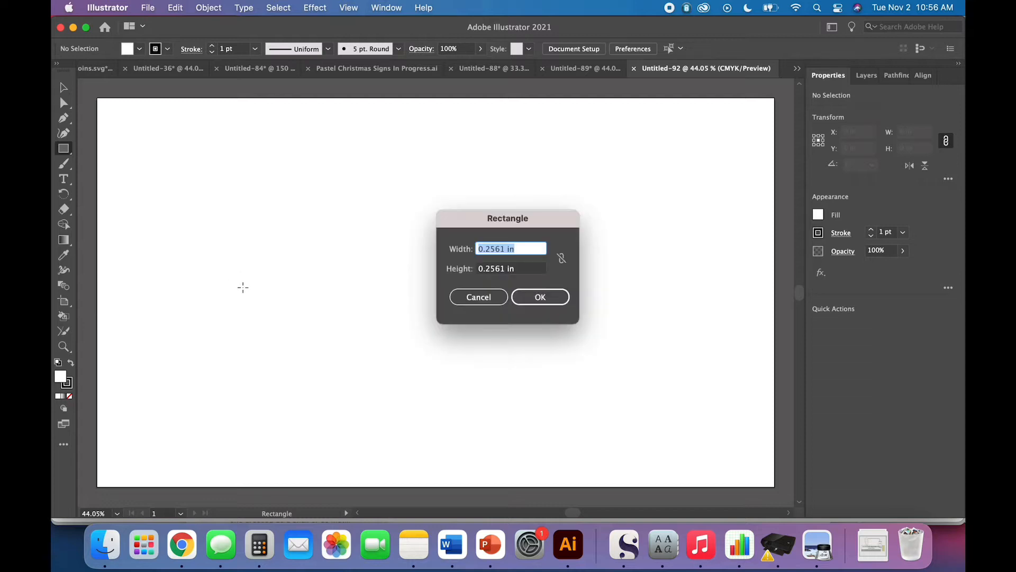
pyautogui.write('4')
pyautogui.press('Tab')
pyautogui.write('4')
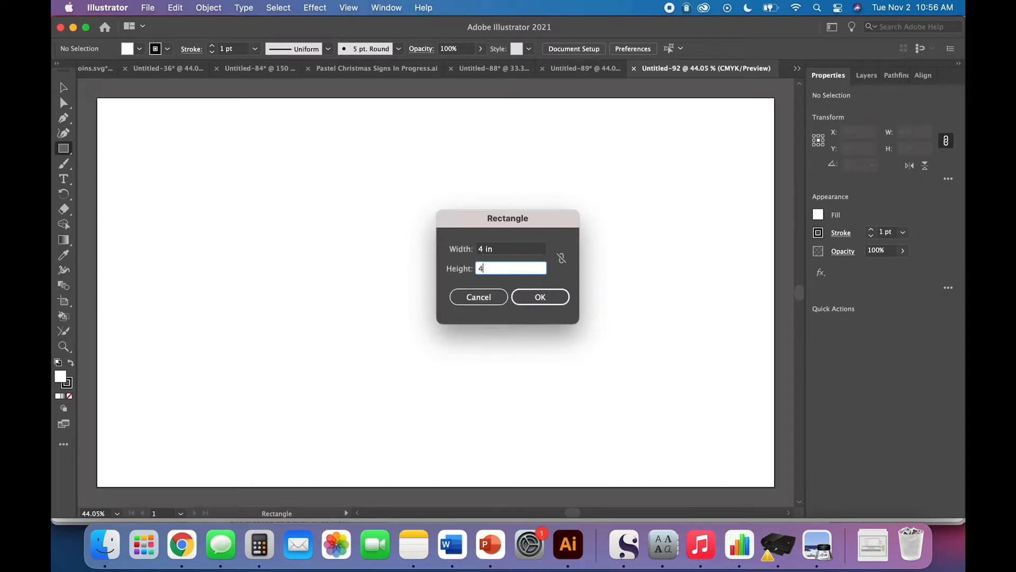
pyautogui.press('Tab')
pyautogui.press('Return')
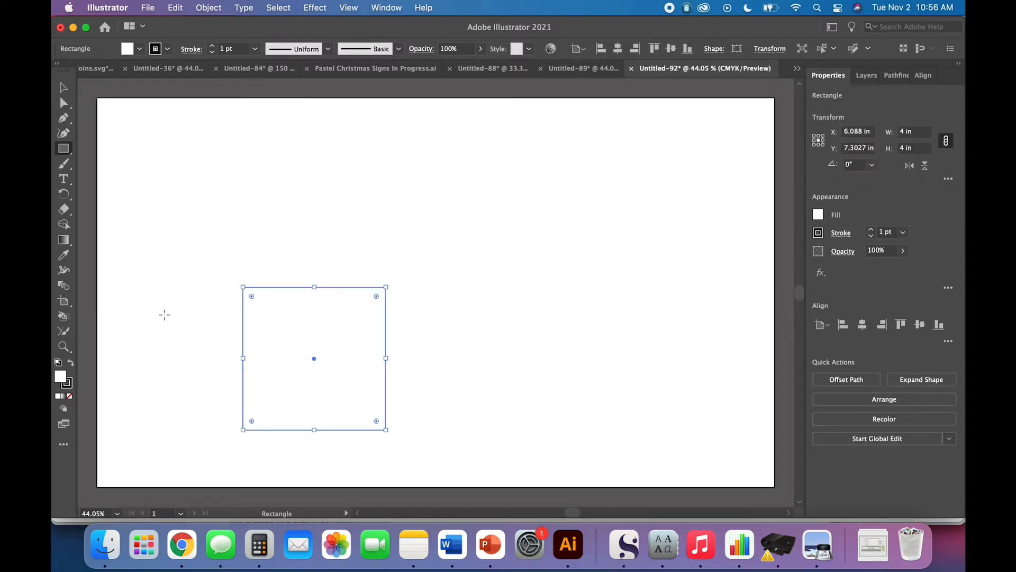
# - Remove the square's fill so that only its outline remains, and deselect it
pyautogui.click(139, 48)
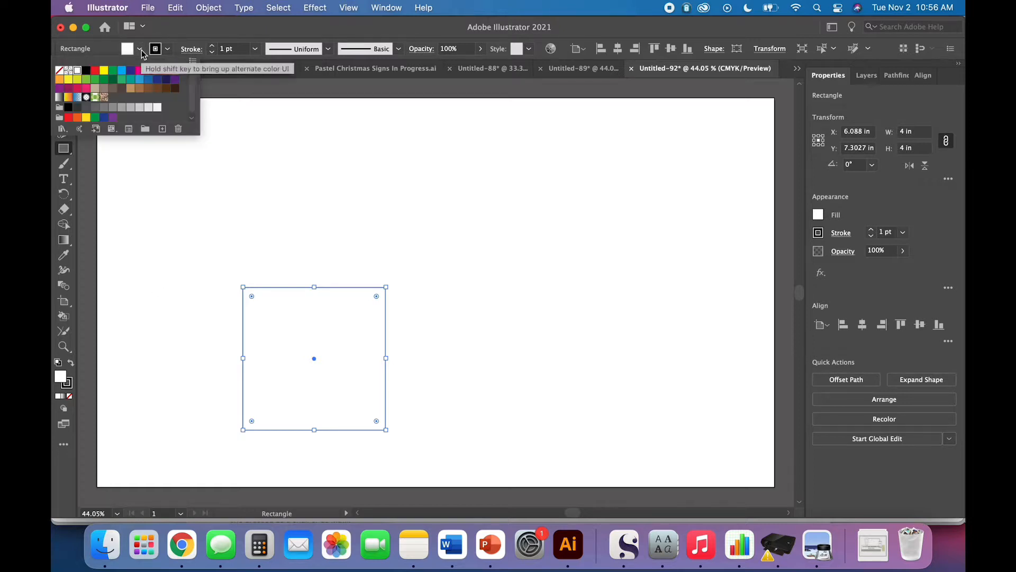
pyautogui.click(59, 70)
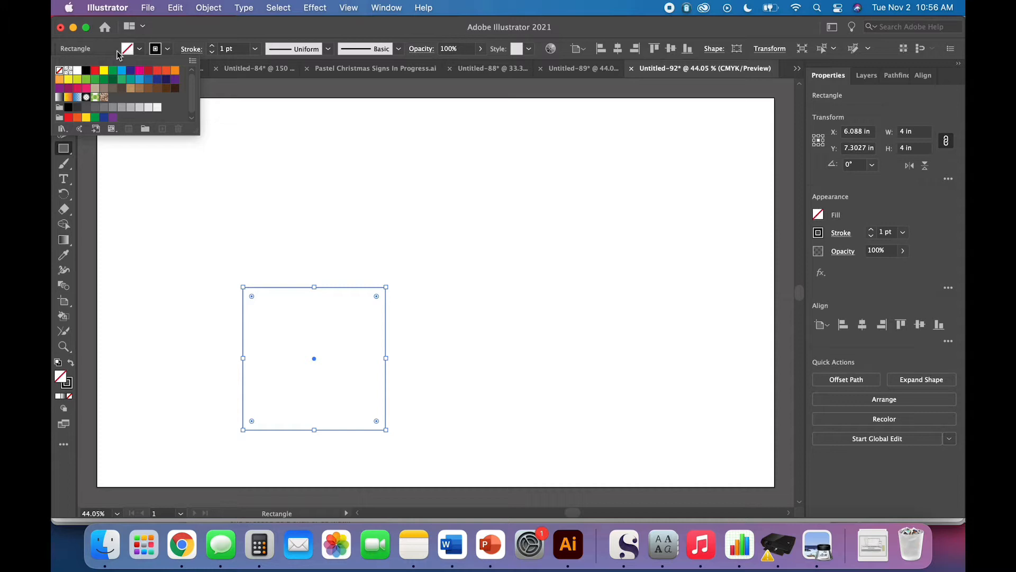
pyautogui.click(150, 43)
pyautogui.press('v')
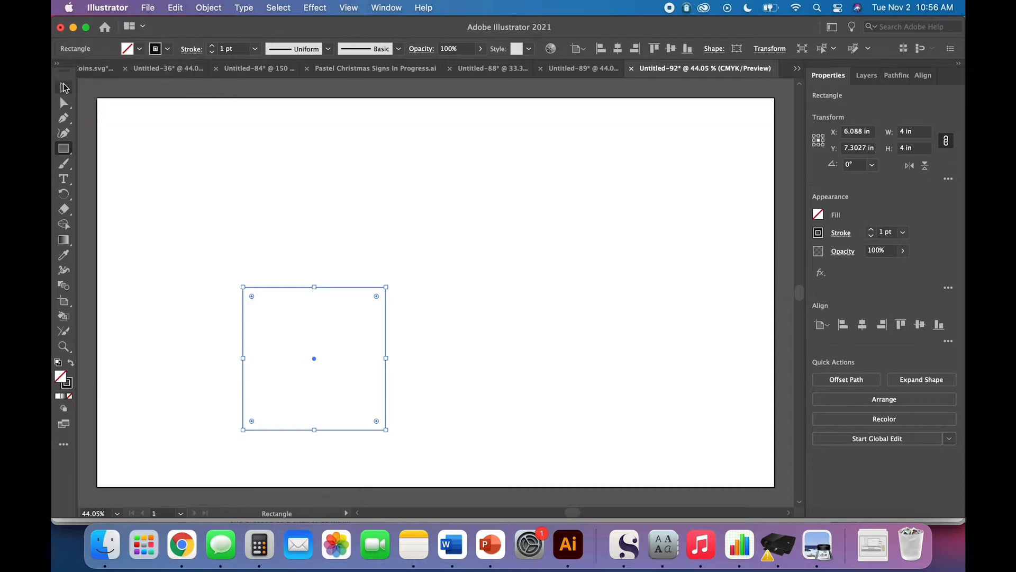
pyautogui.click(148, 141)
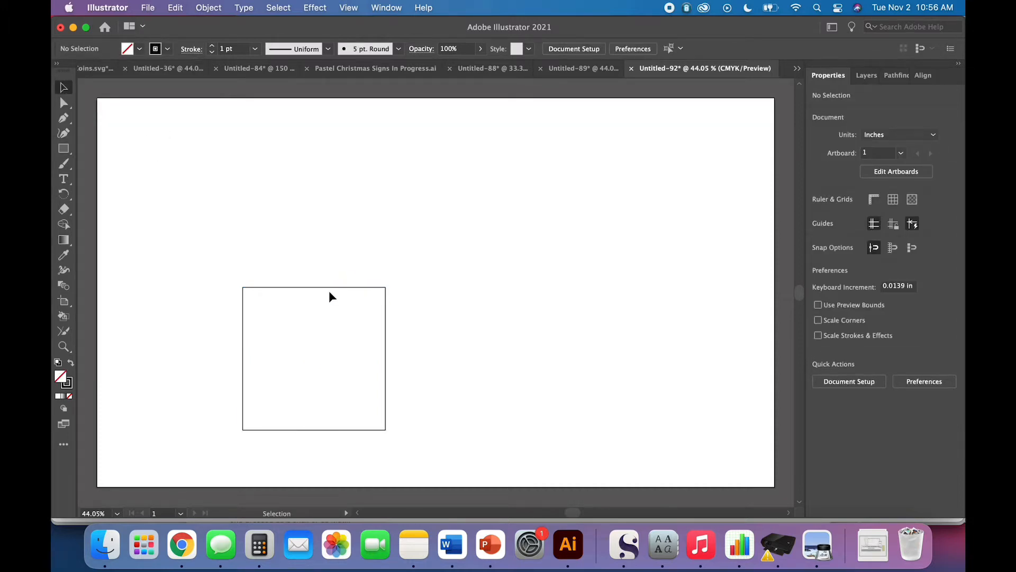
# - Draw a 4 in by 4 in circle and centre it on the midpoint of the square's top edge
pyautogui.click(61, 152)
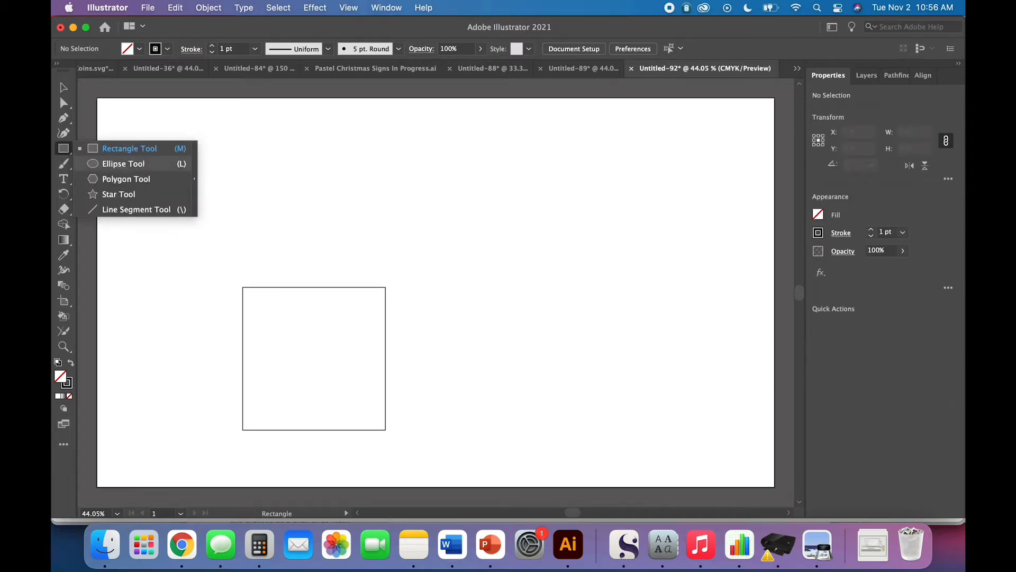
pyautogui.click(123, 164)
pyautogui.click(292, 223)
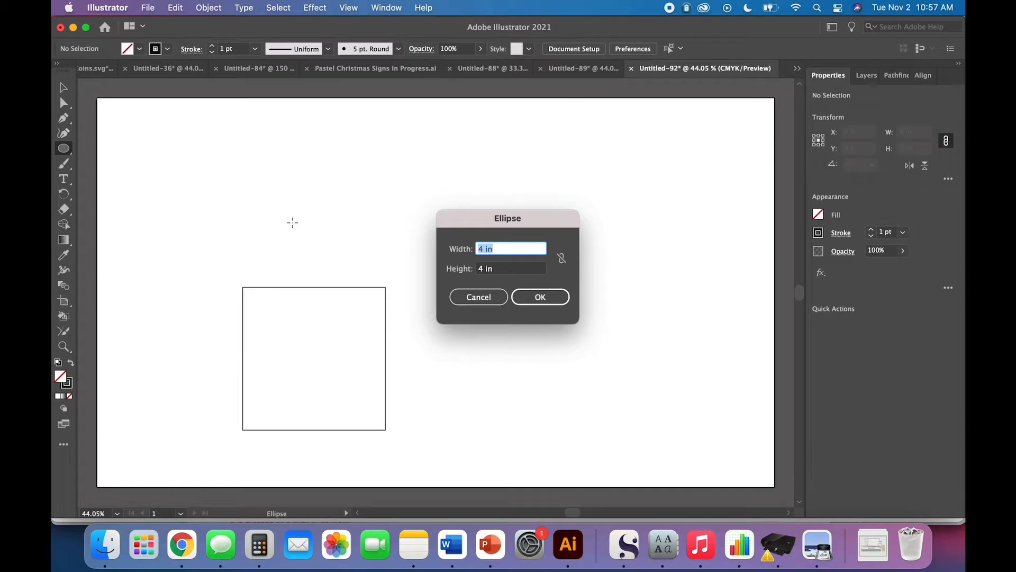
pyautogui.press('Return')
pyautogui.click(64, 88)
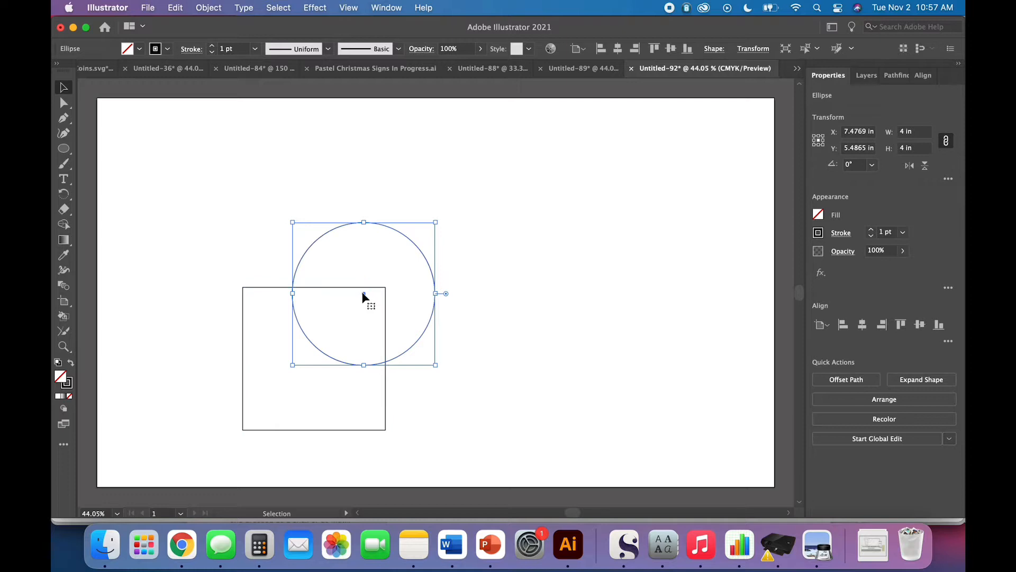
pyautogui.moveTo(364, 295); pyautogui.dragTo(312, 289)
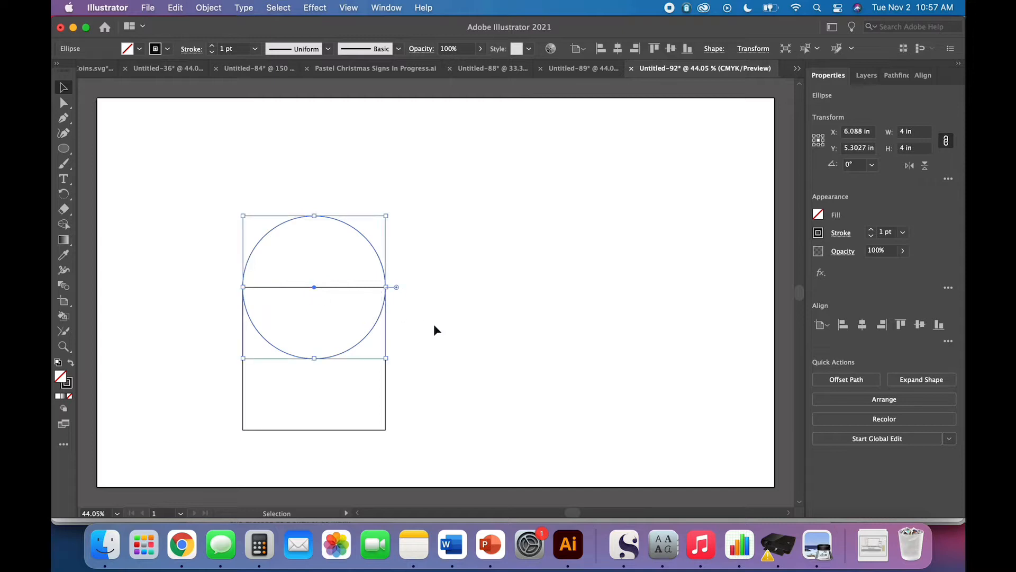
pyautogui.click(427, 322)
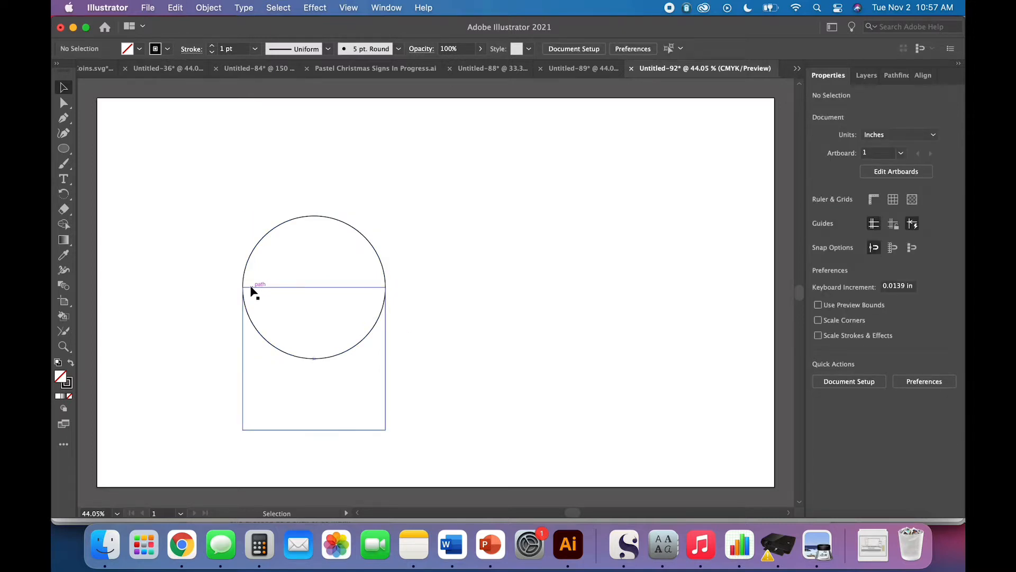
# - Select both the circle and the square and unite them into a single arch shape
pyautogui.click(388, 283)
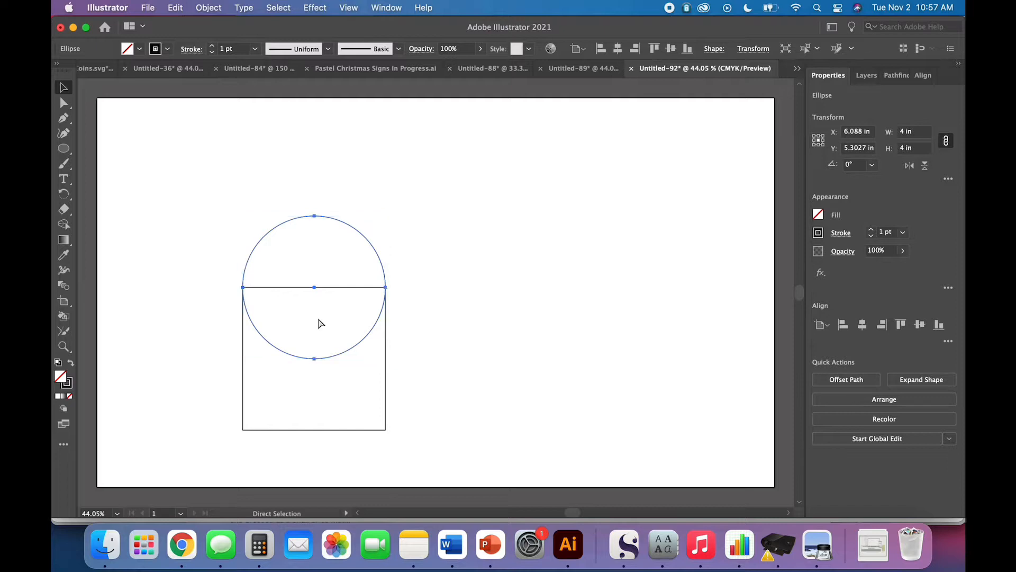
pyautogui.press('super+1')
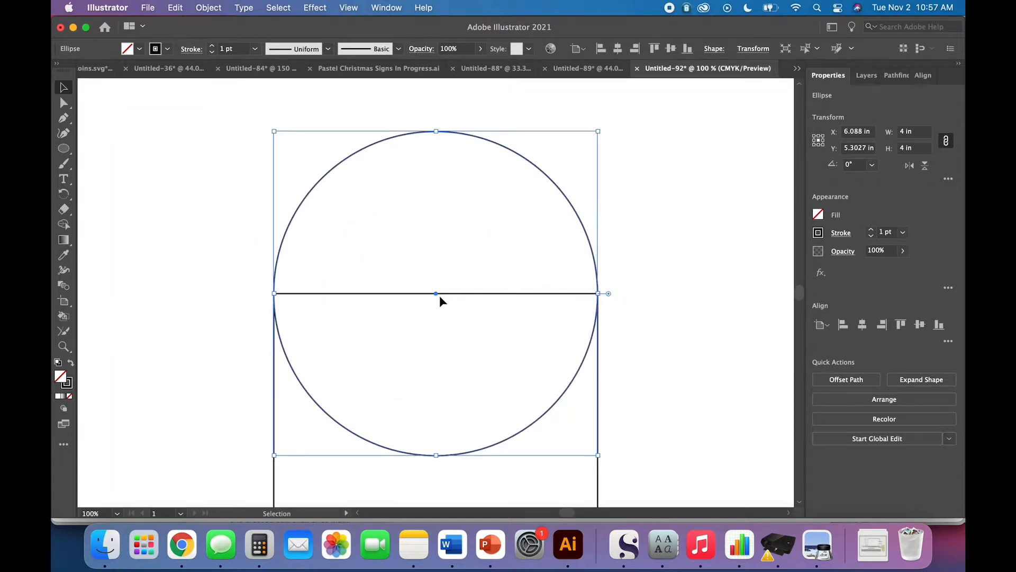
pyautogui.click(646, 354)
pyautogui.press('super+minus')
pyautogui.press('super+minus')
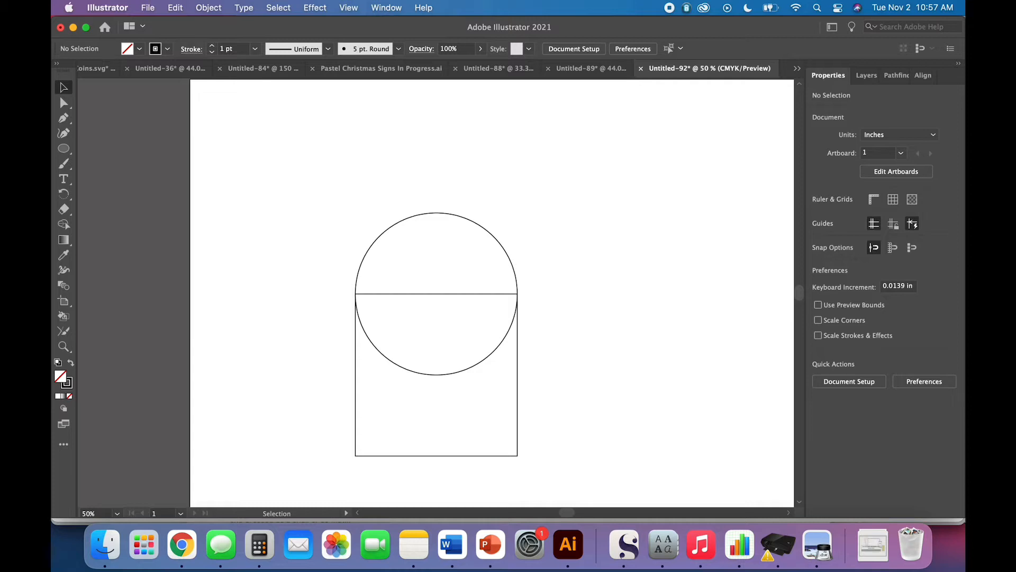
pyautogui.moveTo(547, 380); pyautogui.dragTo(391, 176)
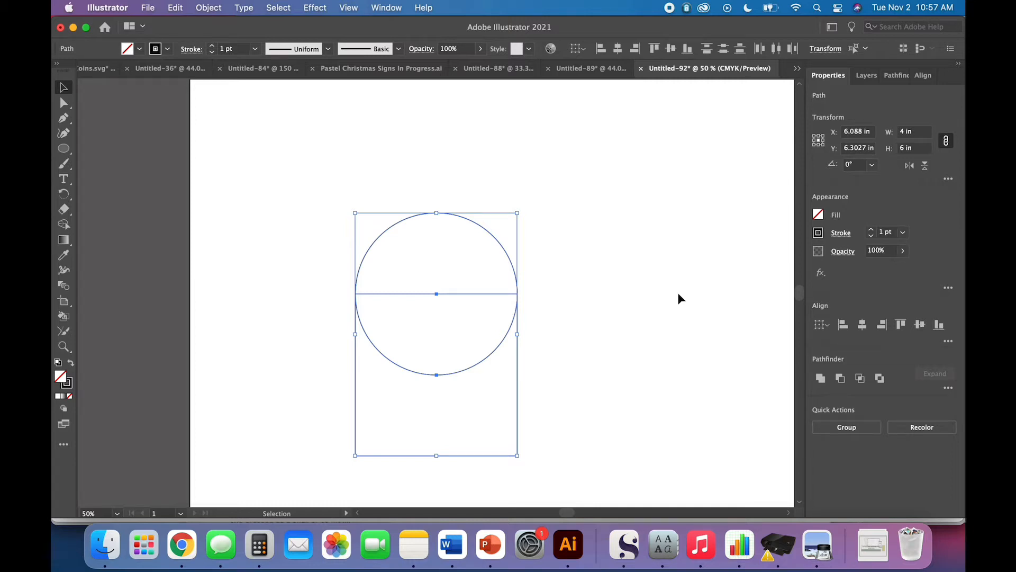
pyautogui.click(821, 379)
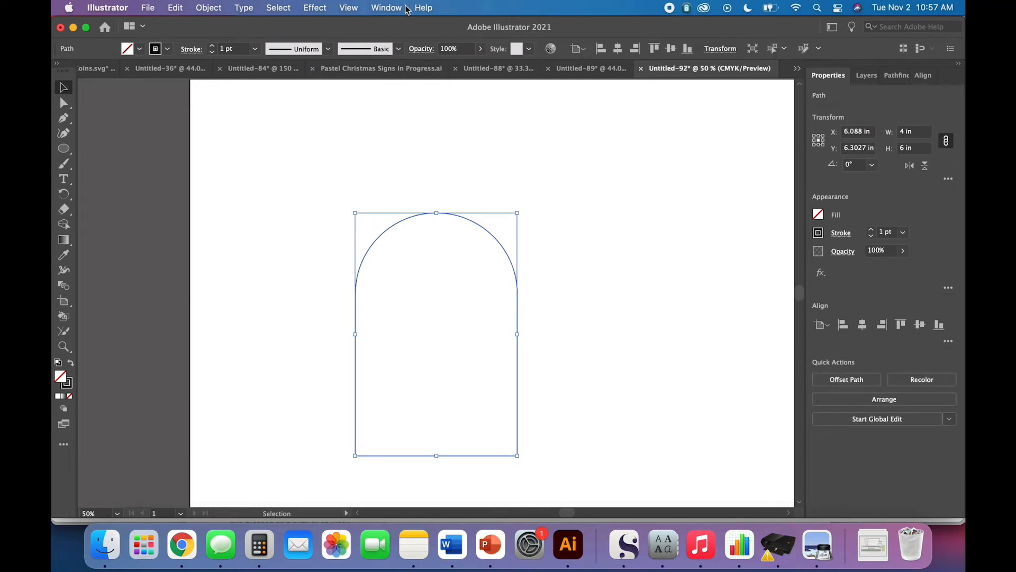
pyautogui.click(387, 7)
pyautogui.moveTo(439, 516)
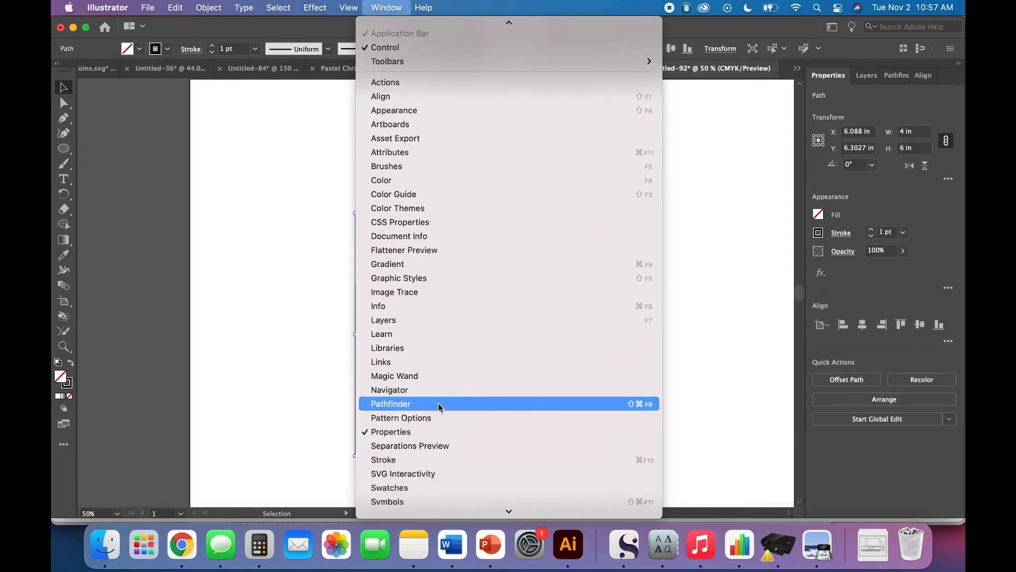
pyautogui.click(390, 7)
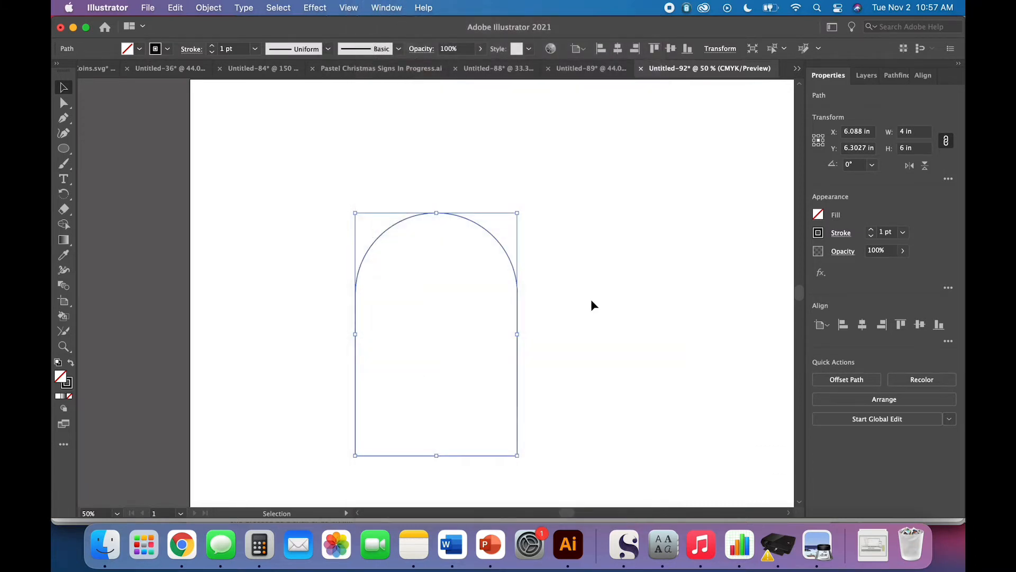
pyautogui.click(556, 355)
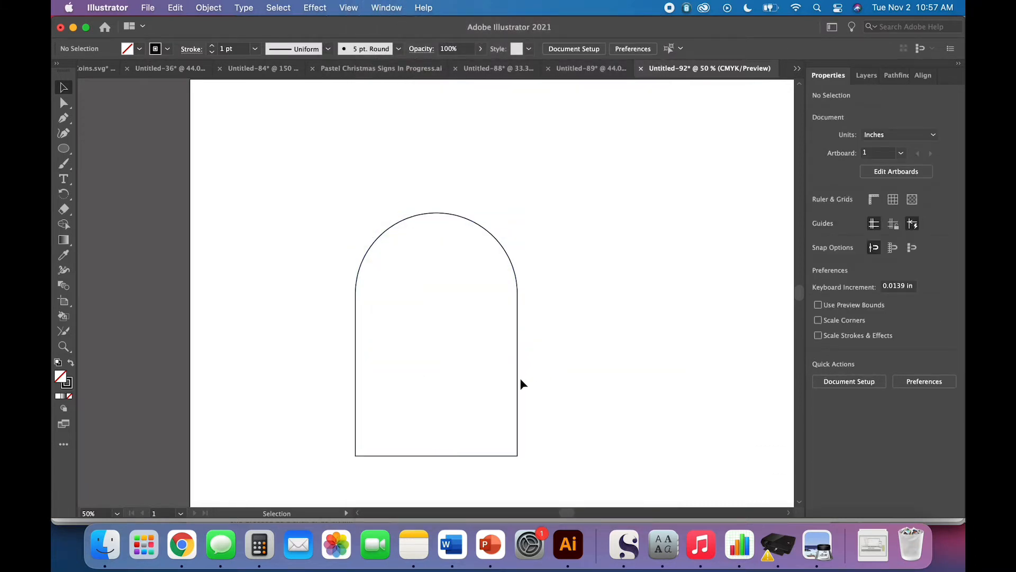
# - Move the arch toward the artboard's upper left corner, leaving free space to its right
pyautogui.moveTo(518, 384); pyautogui.dragTo(483, 319)
pyautogui.press('super+minus')
pyautogui.press('super+minus')
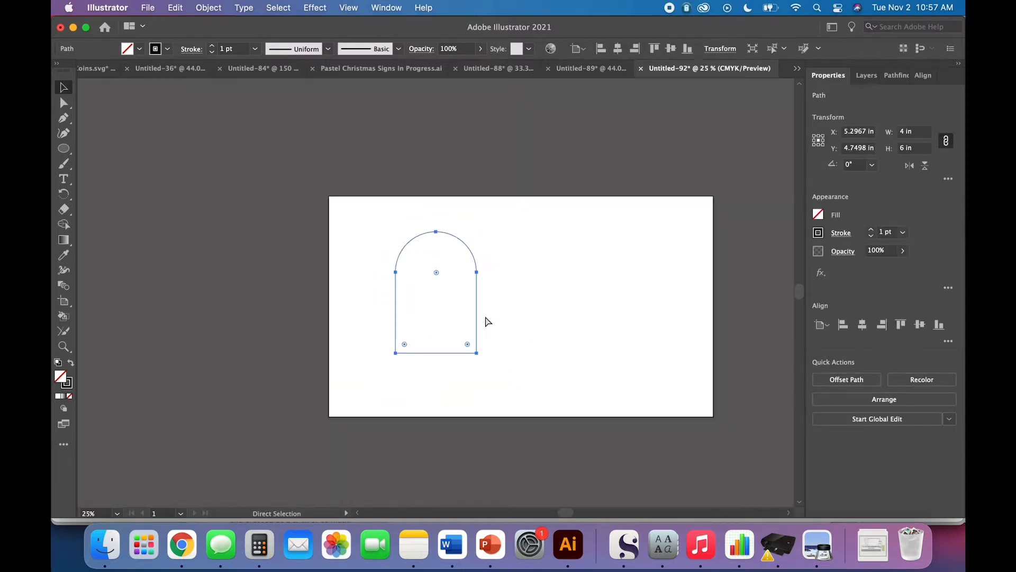
pyautogui.press('super+plus')
pyautogui.press('super+plus')
pyautogui.press('super+plus')
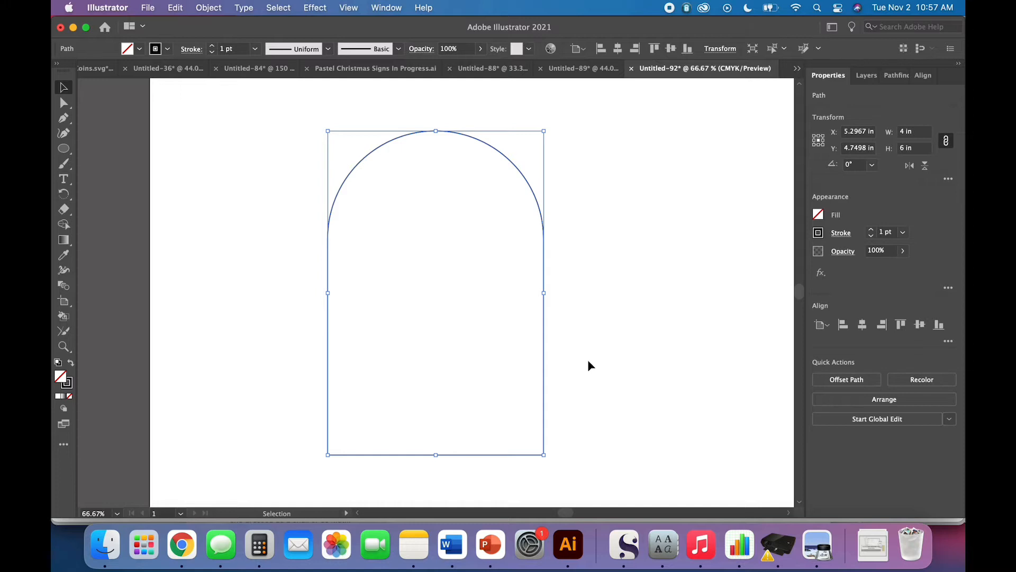
pyautogui.press('super+plus')
pyautogui.press('super+minus')
pyautogui.hscroll(3, 594, 401)
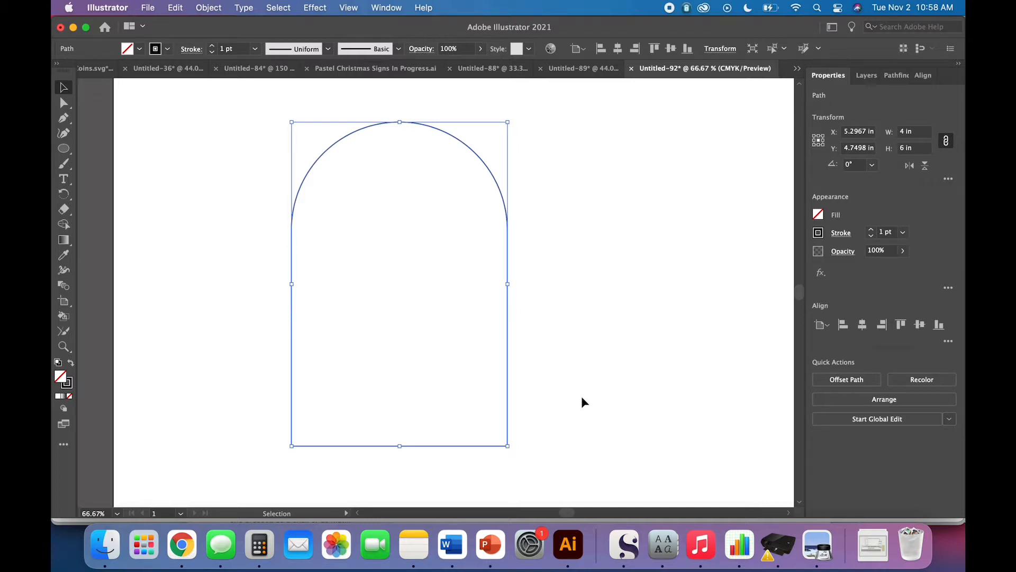
pyautogui.click(511, 319)
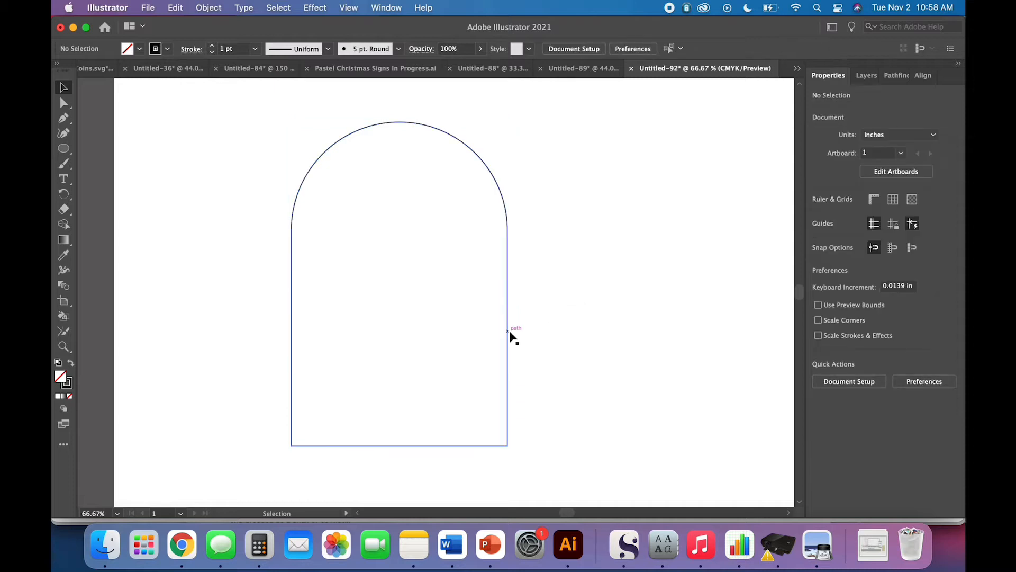
pyautogui.moveTo(508, 336); pyautogui.dragTo(381, 316)
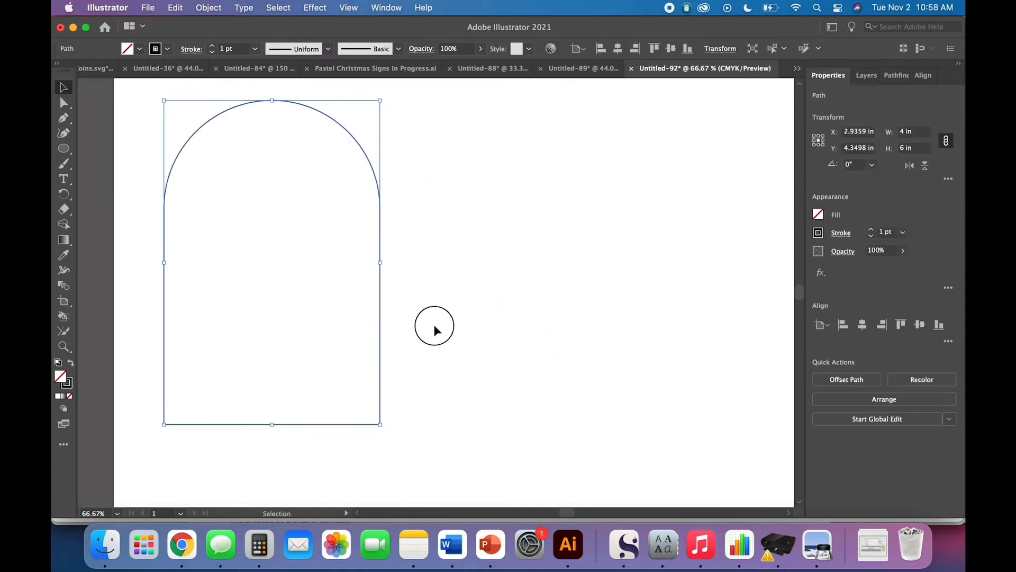
pyautogui.click(434, 325)
pyautogui.hscroll(-3, 434, 325)
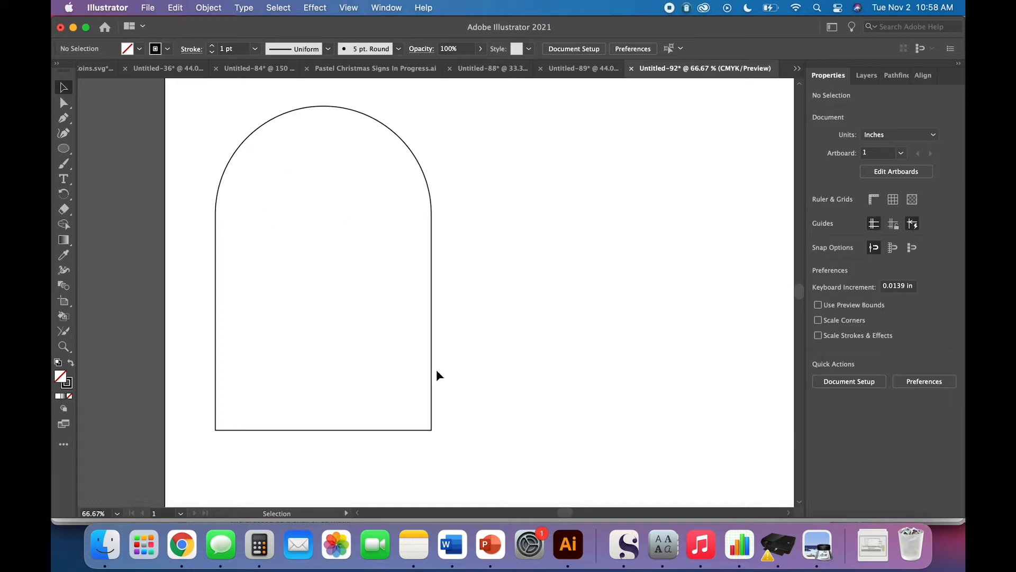
# - Add the text "all is" to the right of the arch and set its font to Kindred
pyautogui.click(64, 179)
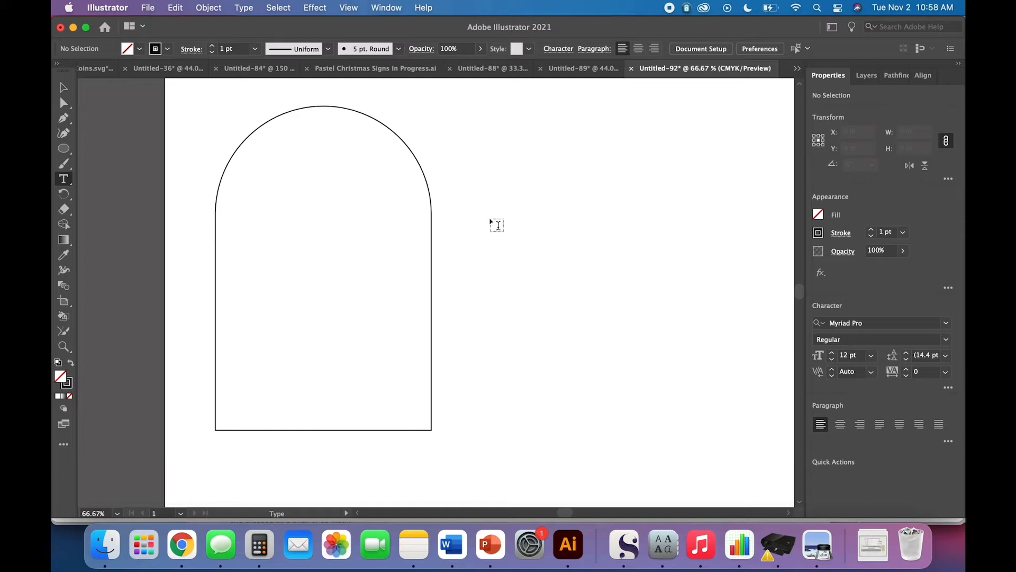
pyautogui.click(497, 225)
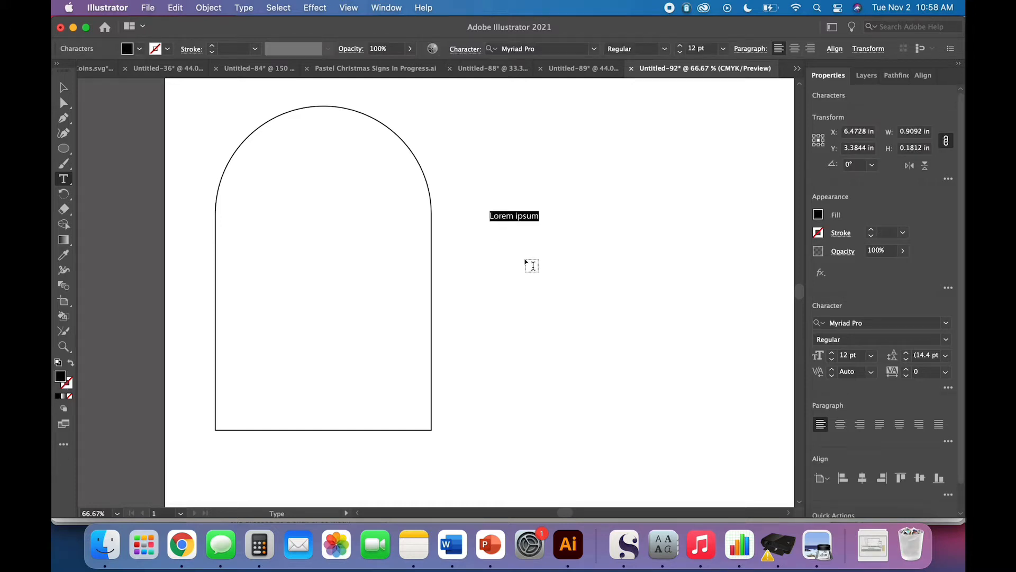
pyautogui.write('all is')
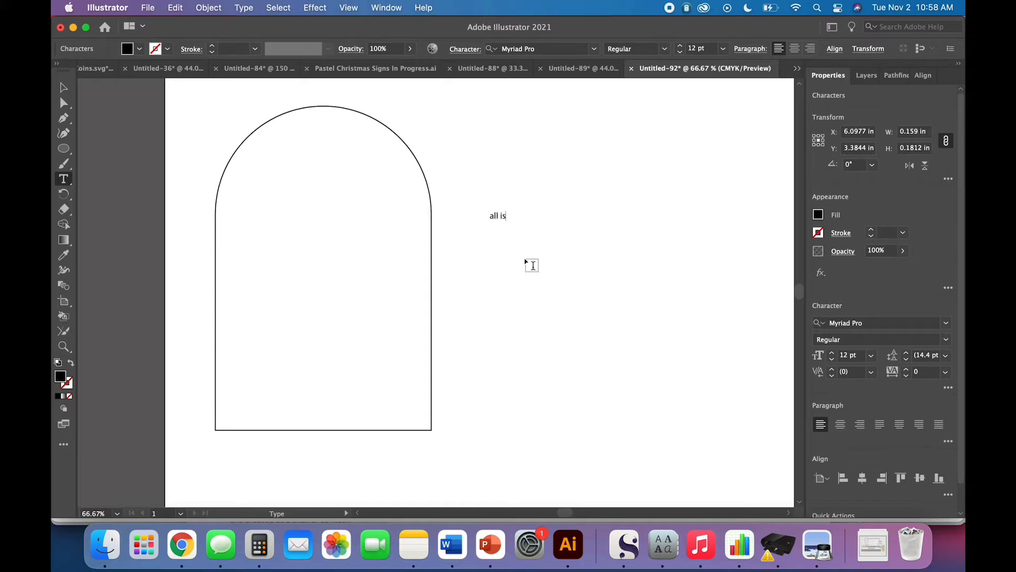
pyautogui.press('super+a')
pyautogui.click(594, 49)
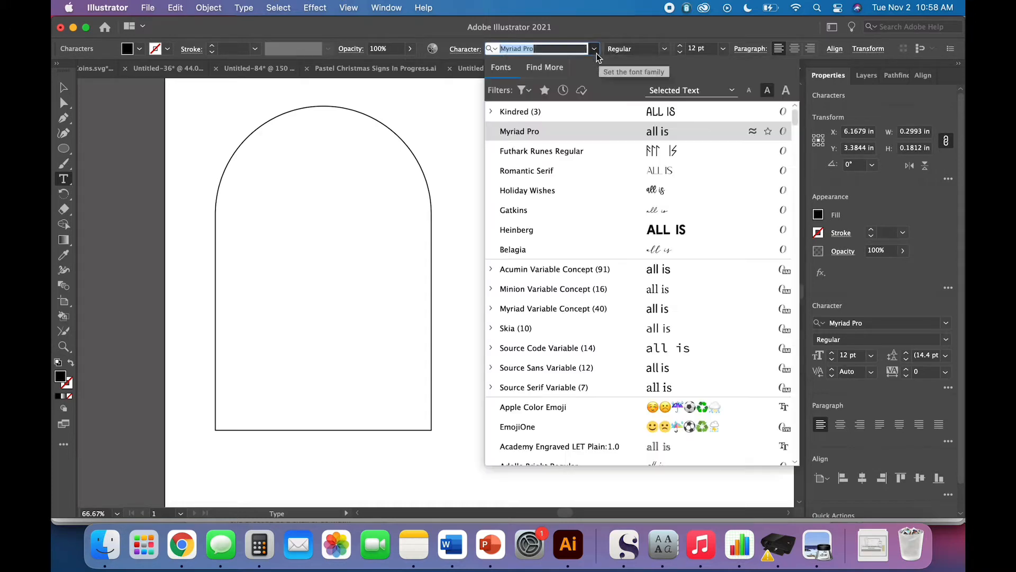
pyautogui.click(580, 108)
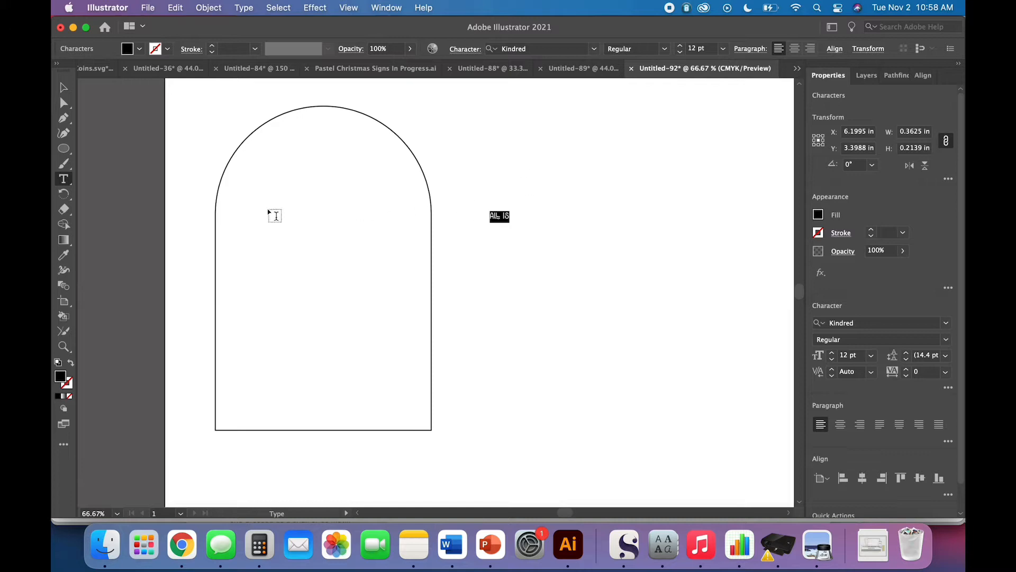
# - Set the "all is" text's font size to 66 pt and deselect it
pyautogui.doubleClick(692, 48)
pyautogui.write('66')
pyautogui.press('Return')
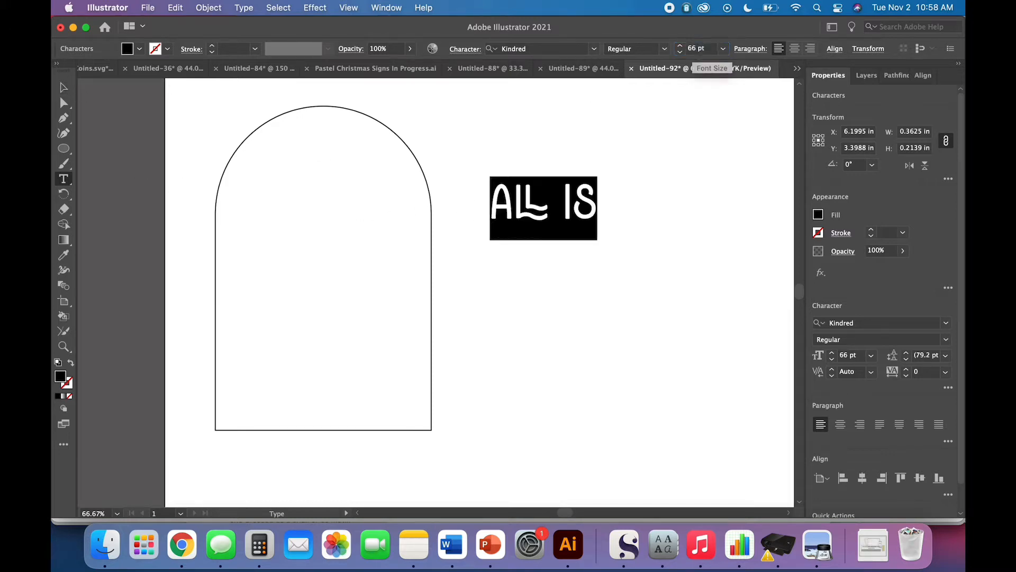
pyautogui.click(62, 88)
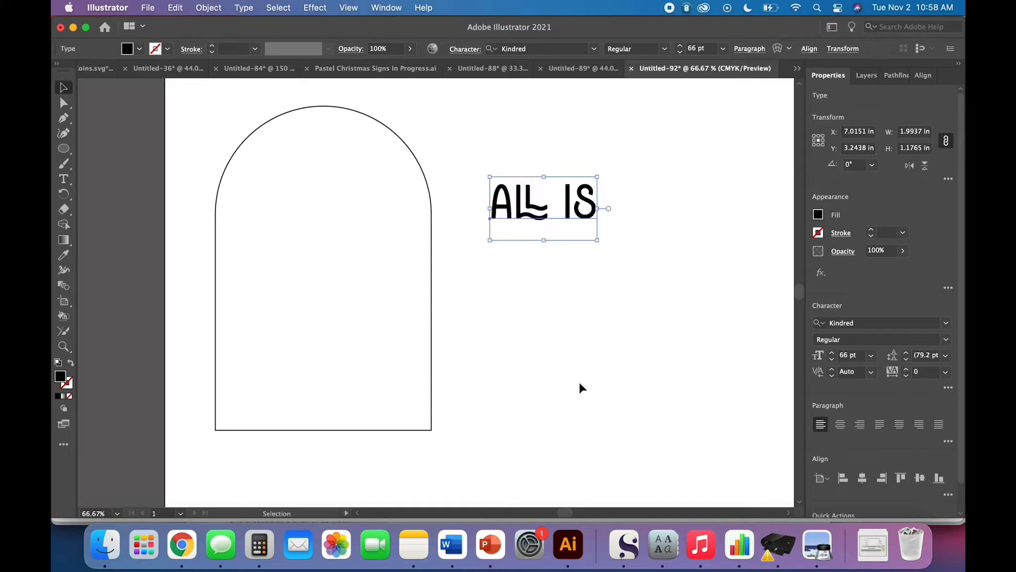
pyautogui.click(579, 382)
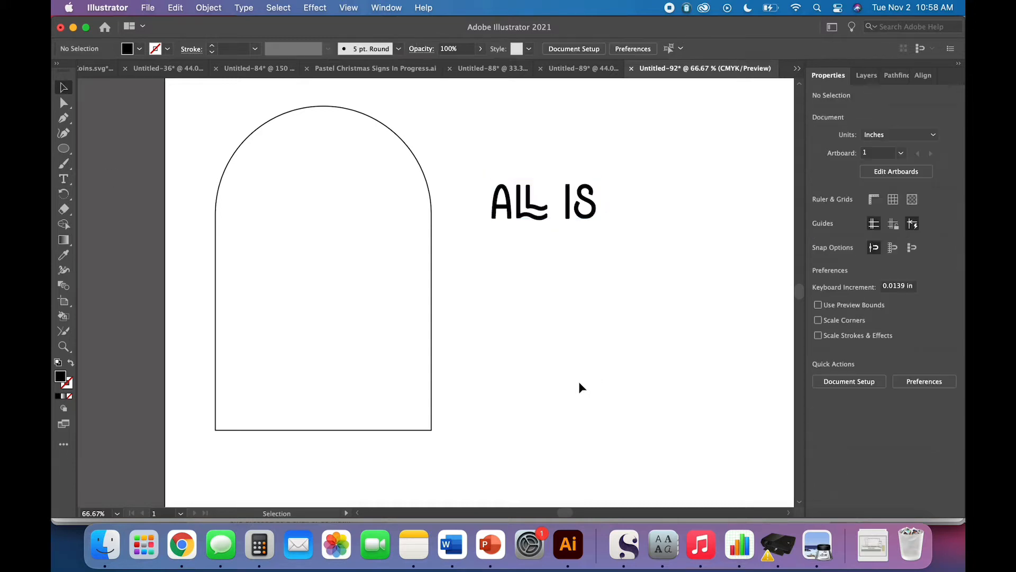
# - Add the text "BRIGHT" below "ALL IS" and move it up to sit directly beneath that line
pyautogui.click(64, 179)
pyautogui.click(495, 311)
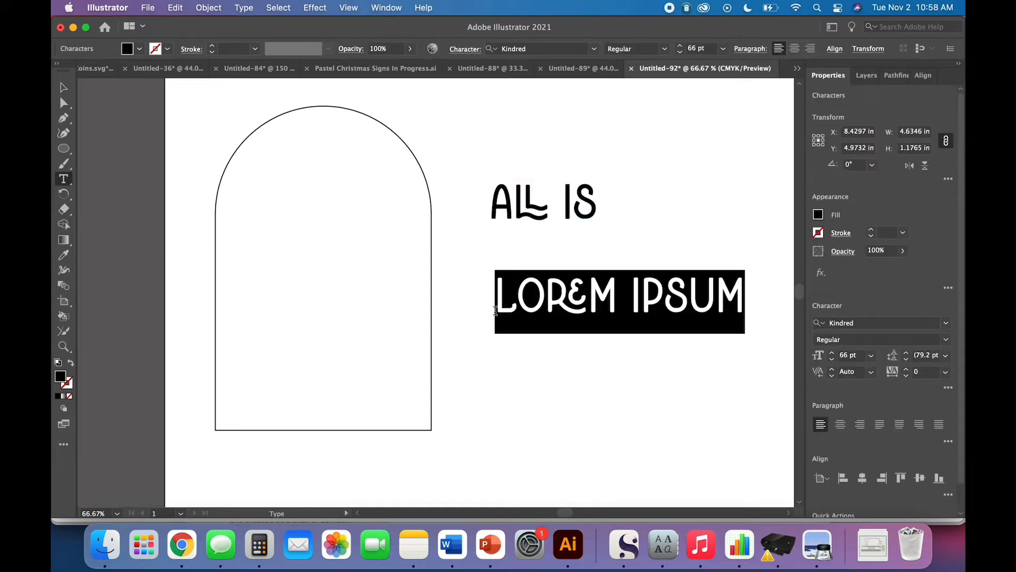
pyautogui.write('BRIGHT')
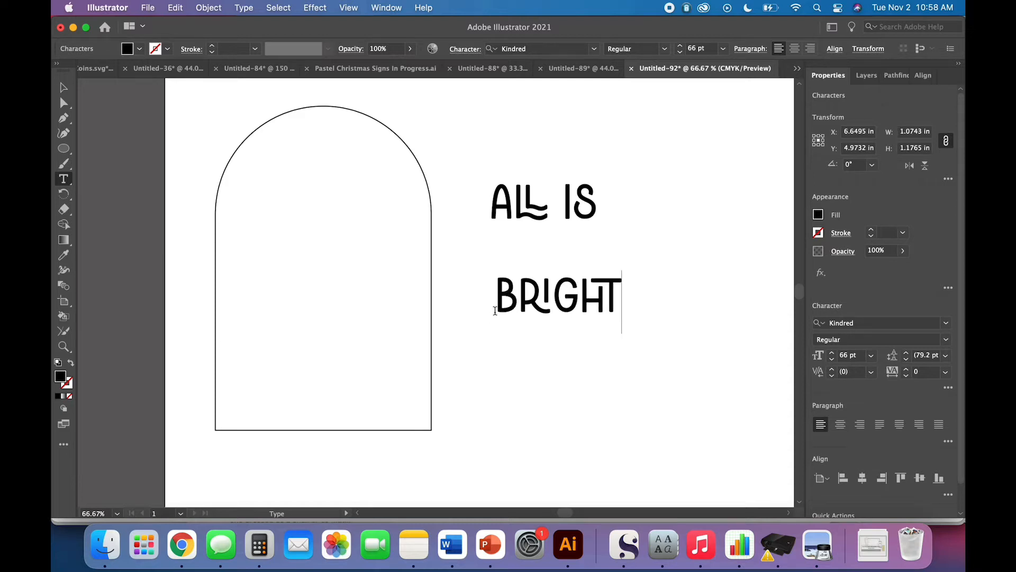
pyautogui.click(64, 86)
pyautogui.click(541, 357)
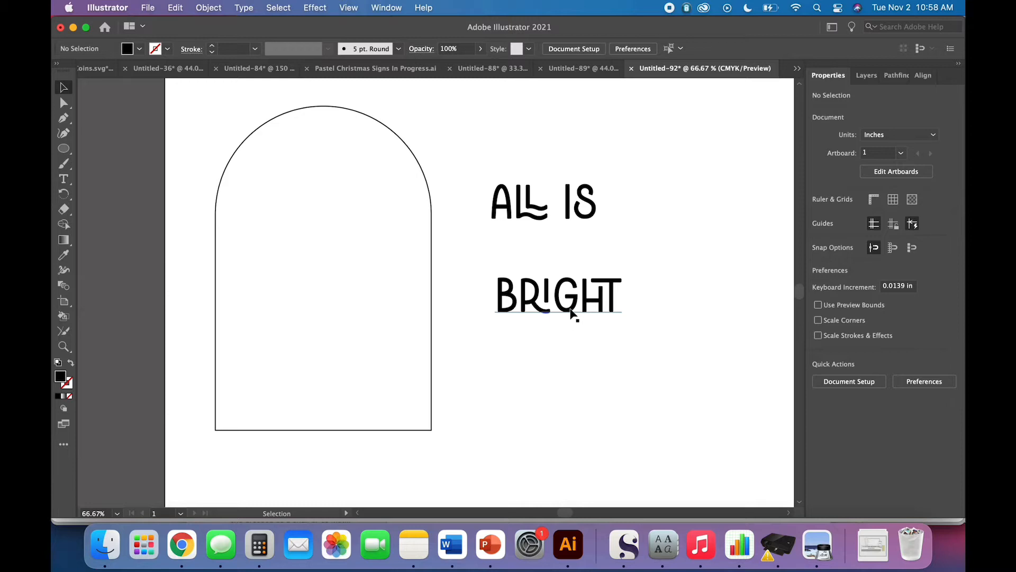
pyautogui.moveTo(568, 312); pyautogui.dragTo(556, 263)
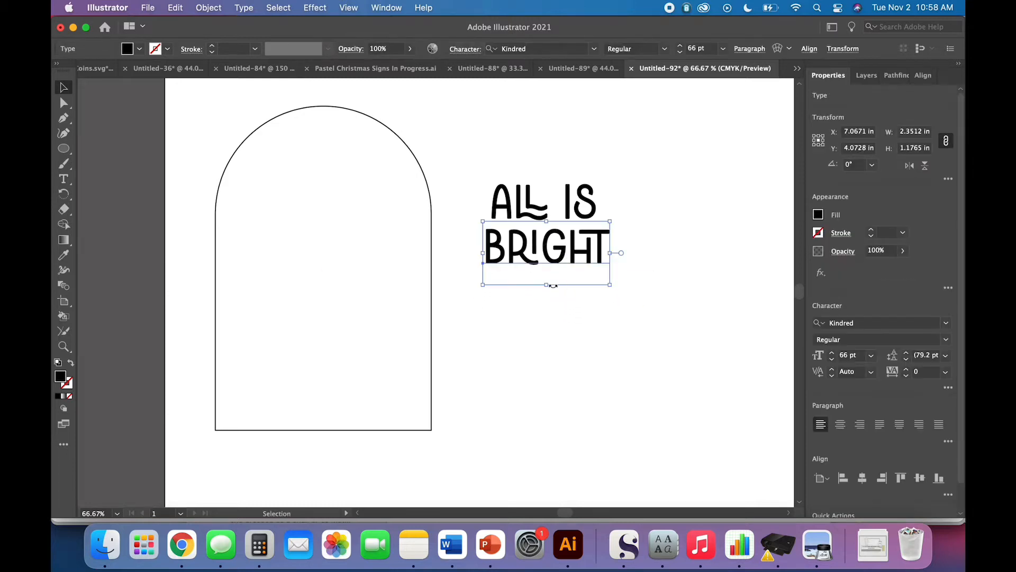
# - Browse the Kindred font's glyphs and examine the alternates for the letter A
pyautogui.click(244, 7)
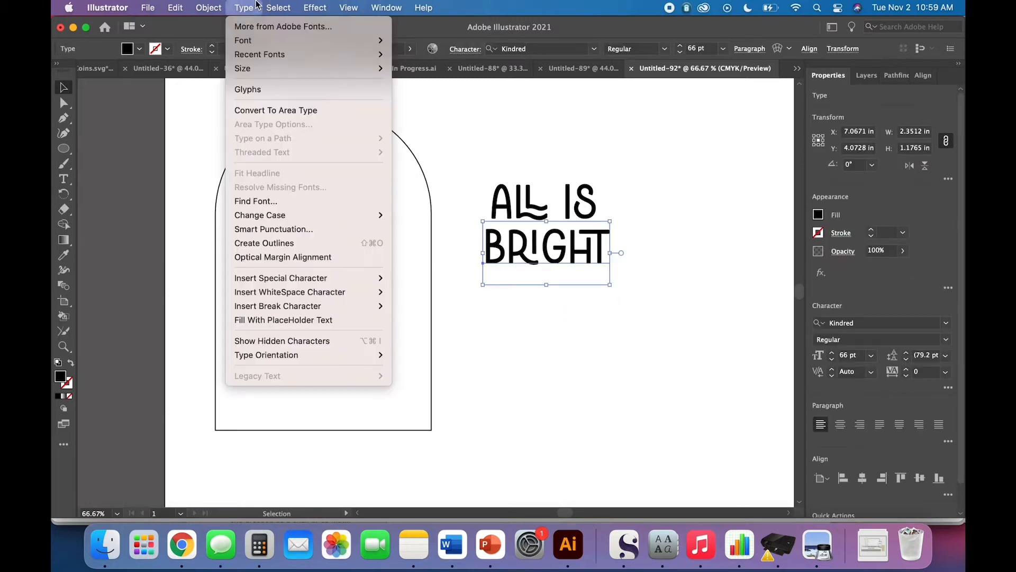
pyautogui.click(260, 89)
pyautogui.scroll(1, 808, 173)
pyautogui.scroll(1, 808, 173)
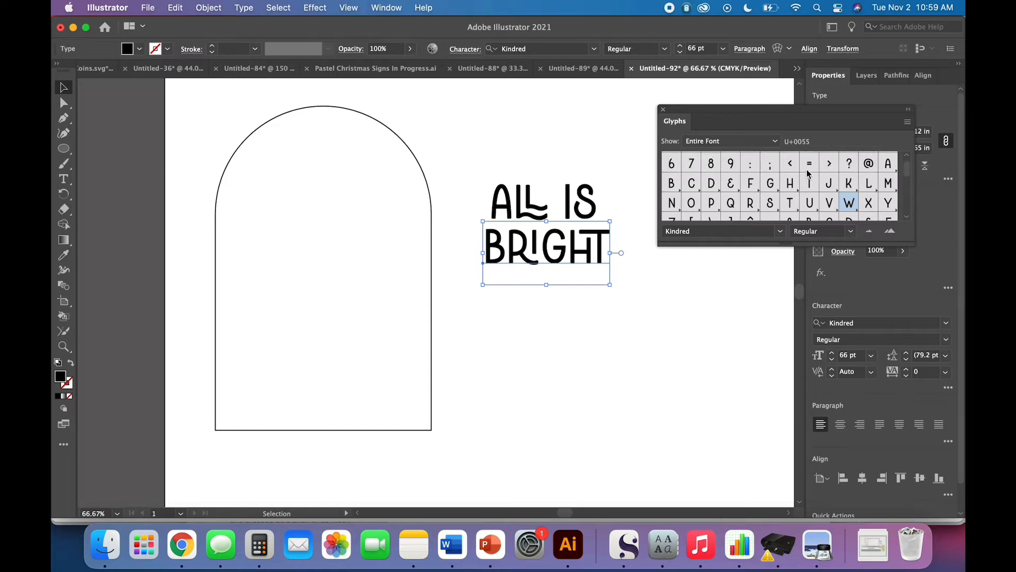
pyautogui.click(890, 166)
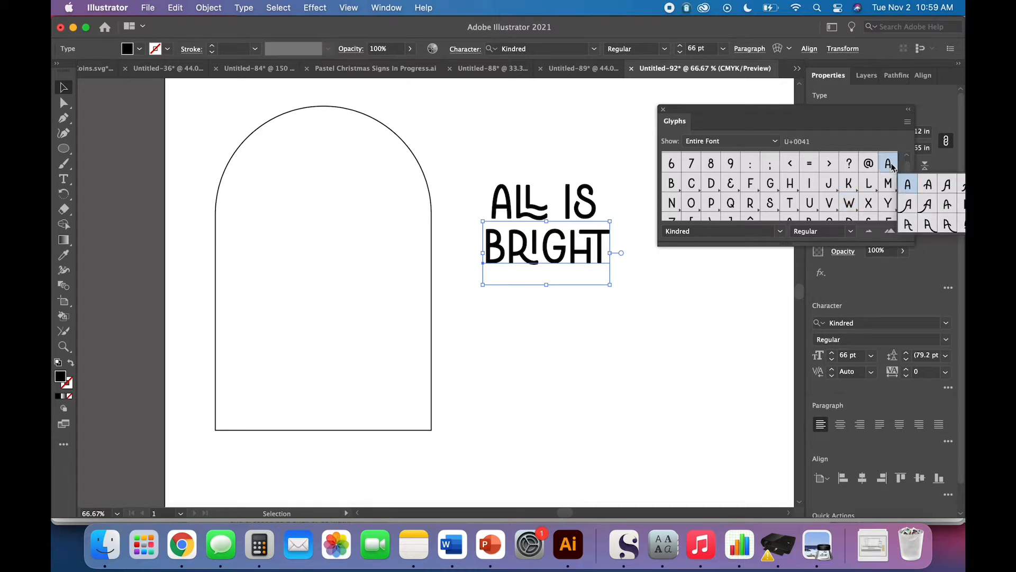
pyautogui.click(892, 167)
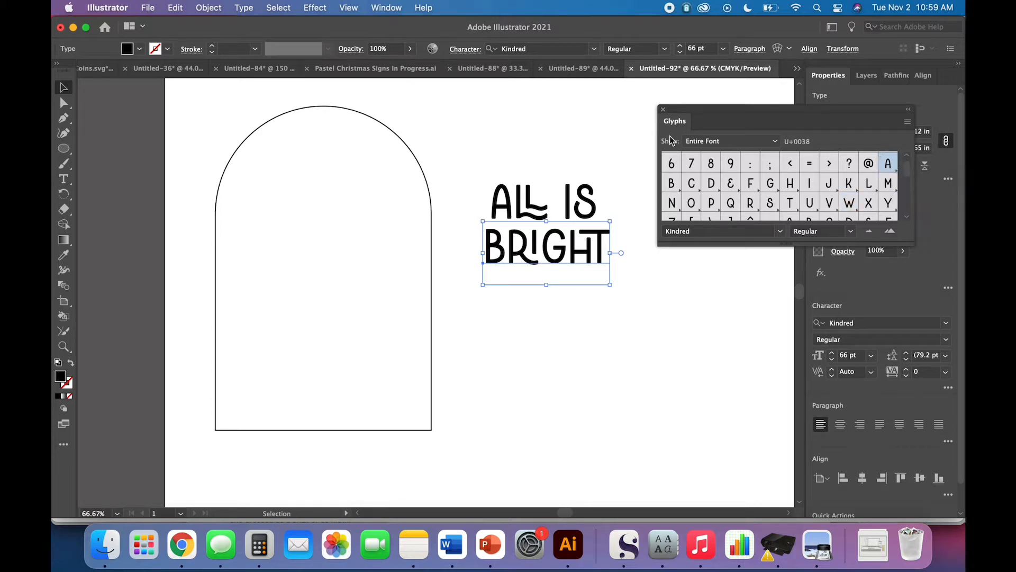
pyautogui.click(663, 109)
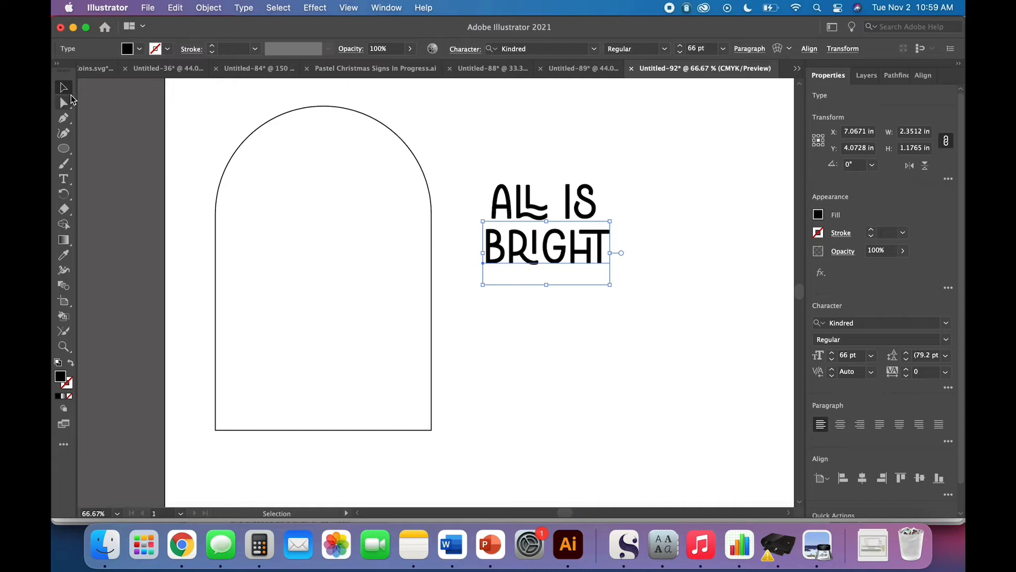
pyautogui.click(203, 127)
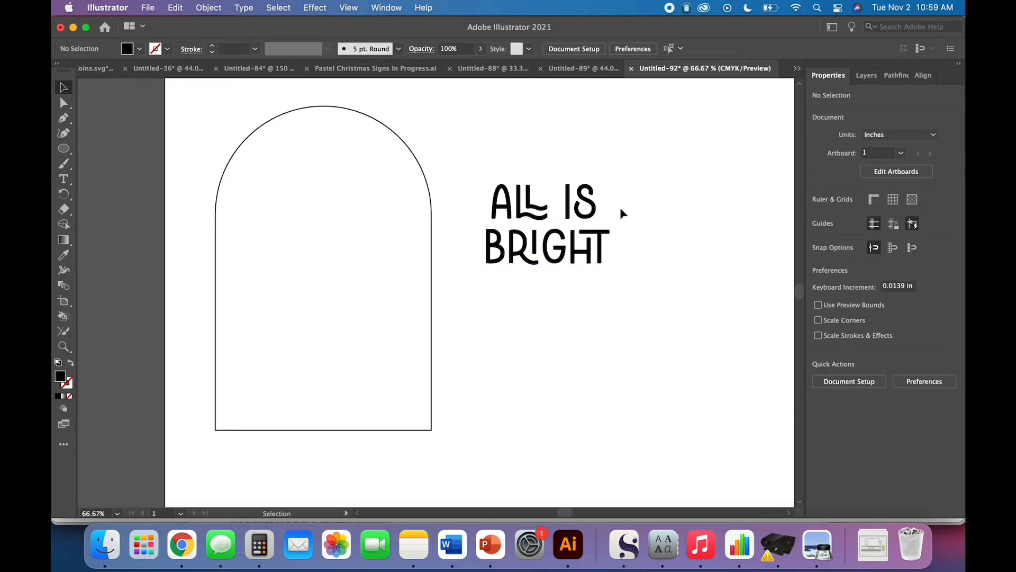
# - Convert both the "ALL IS" and "BRIGHT" texts to outlines
pyautogui.click(592, 209)
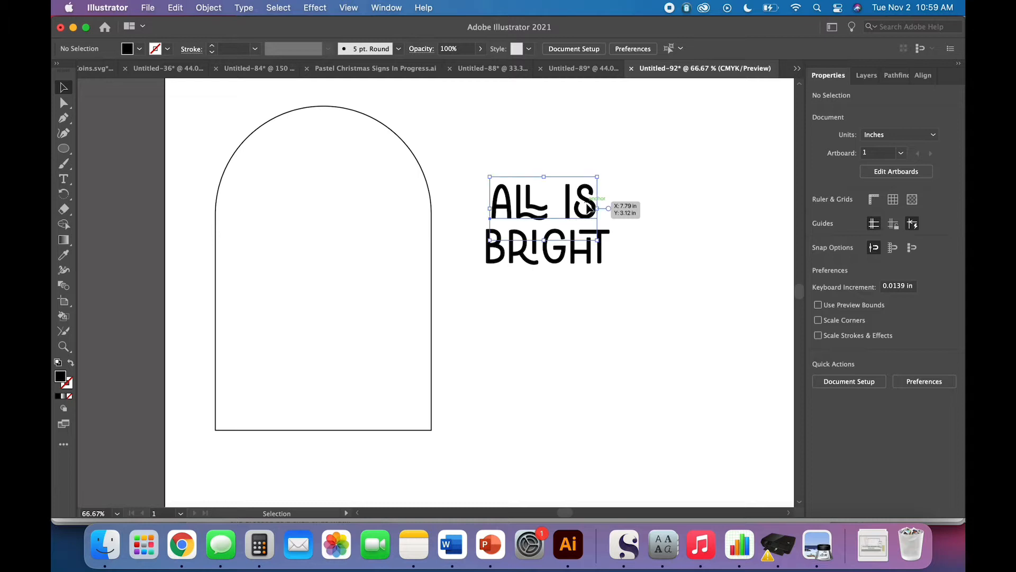
pyautogui.rightClick(588, 208)
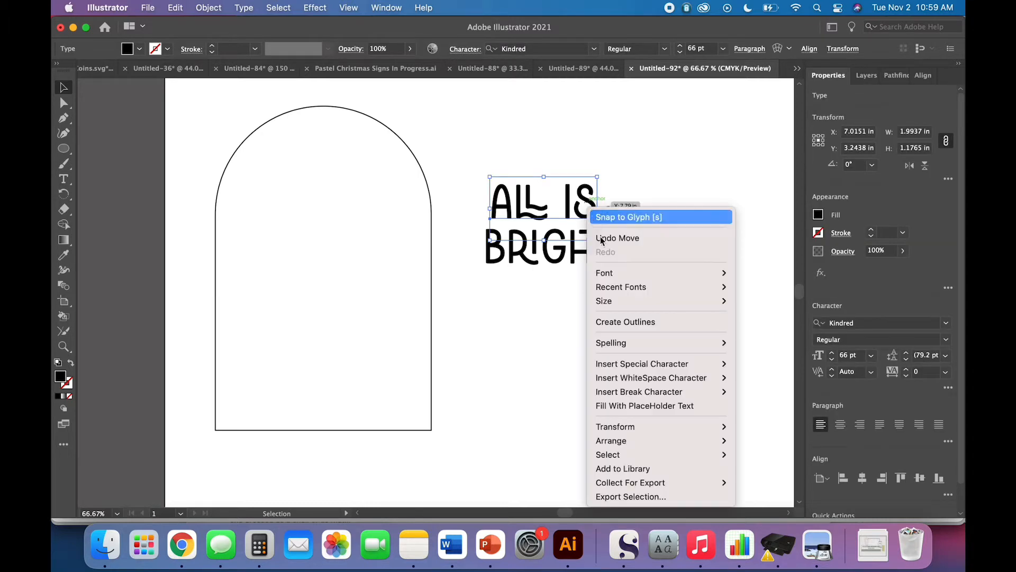
pyautogui.click(615, 323)
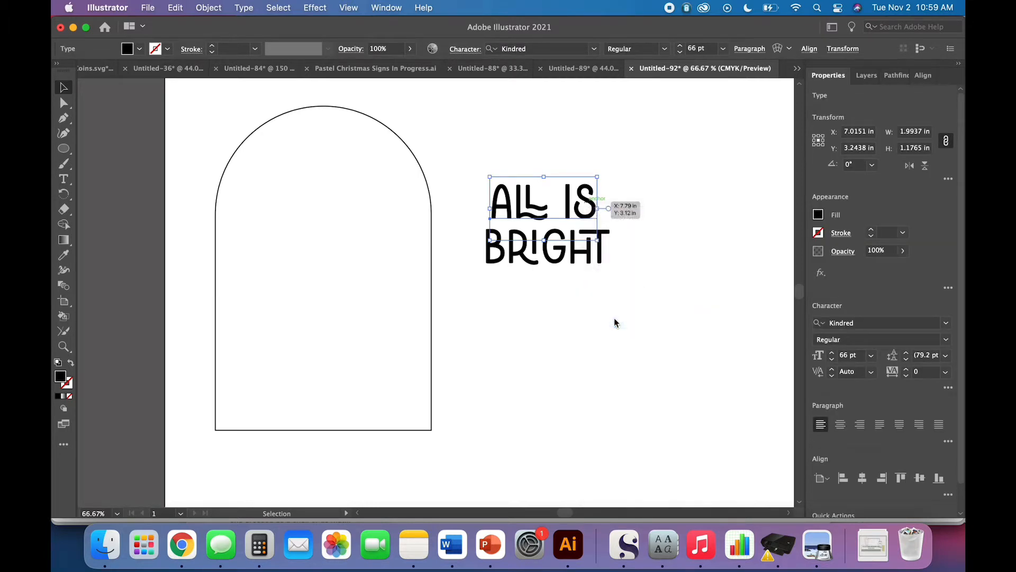
pyautogui.click(615, 319)
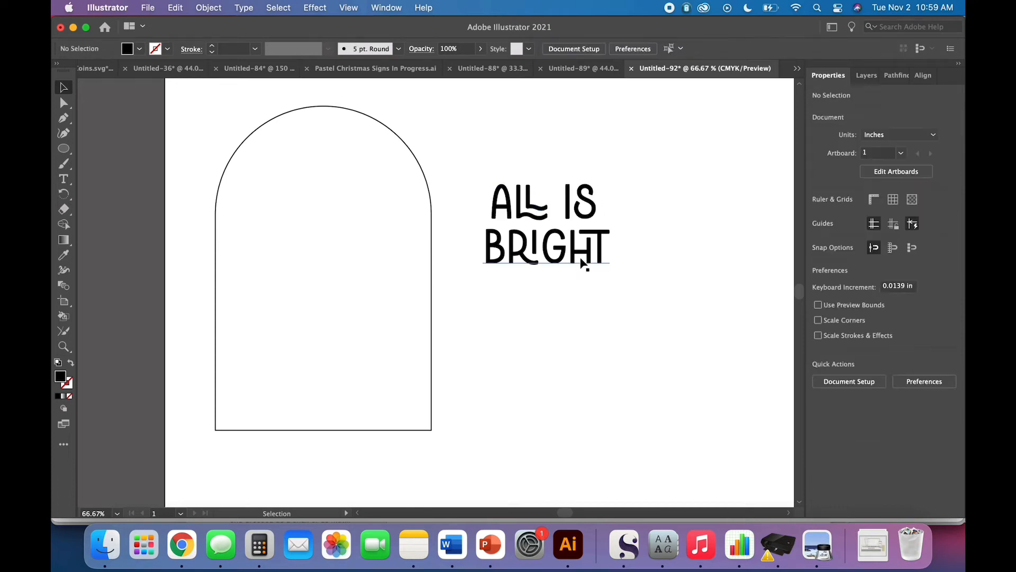
pyautogui.click(581, 255)
pyautogui.rightClick(579, 255)
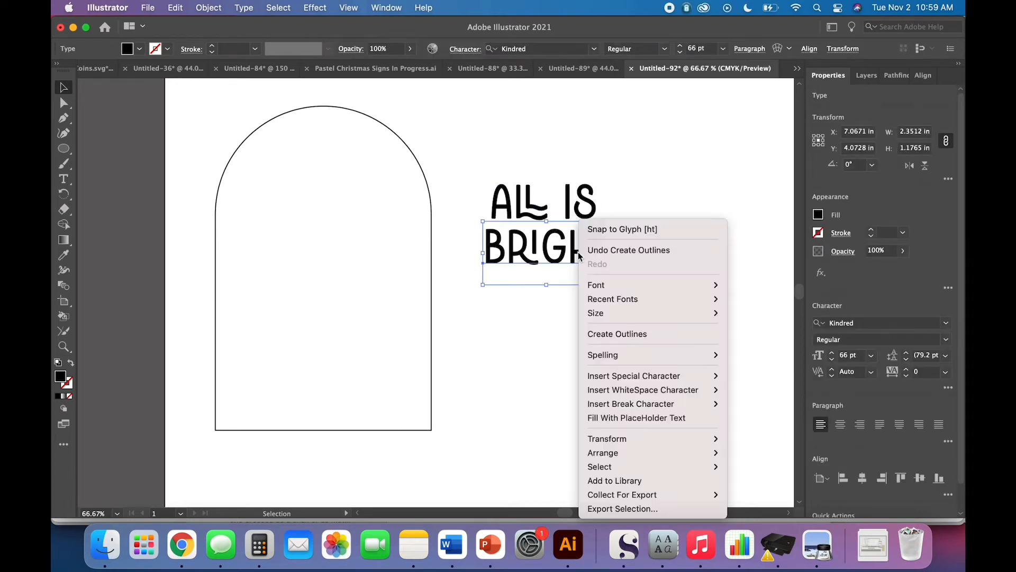
pyautogui.click(617, 337)
pyautogui.click(618, 336)
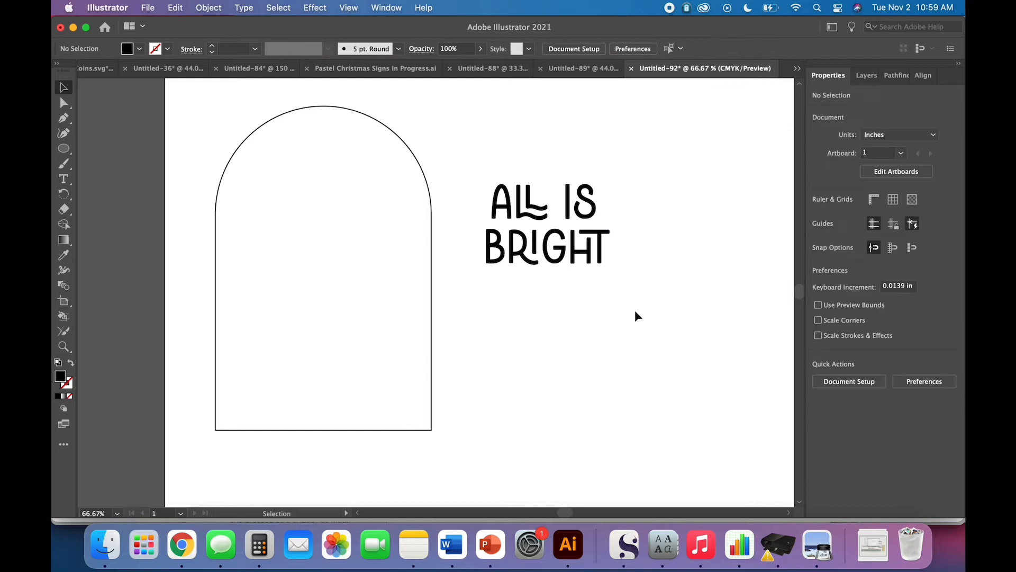
# - Align the outlined "ALL IS" and "BRIGHT" with each other on their horizontal centers
pyautogui.moveTo(636, 313); pyautogui.dragTo(494, 144)
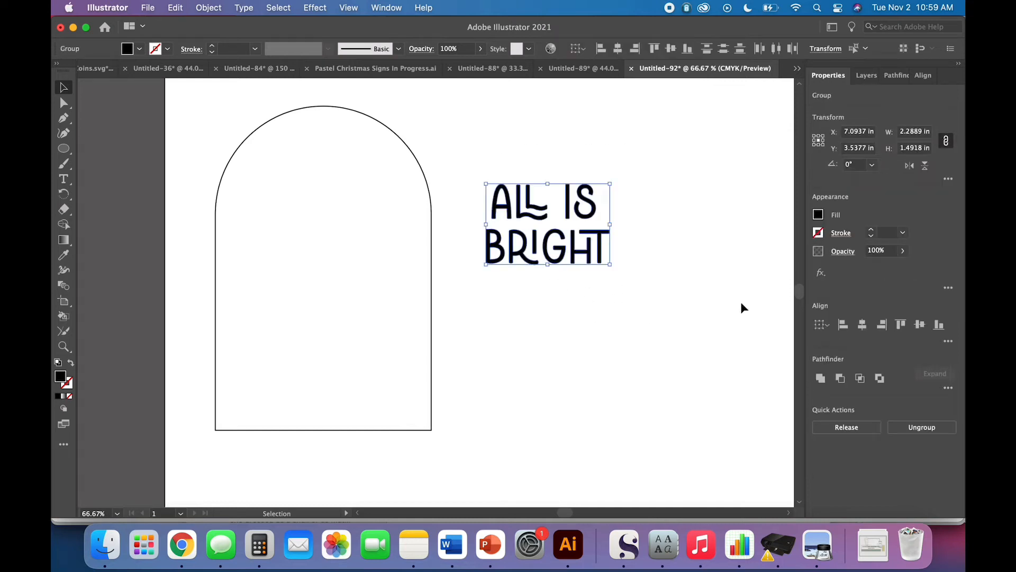
pyautogui.click(864, 325)
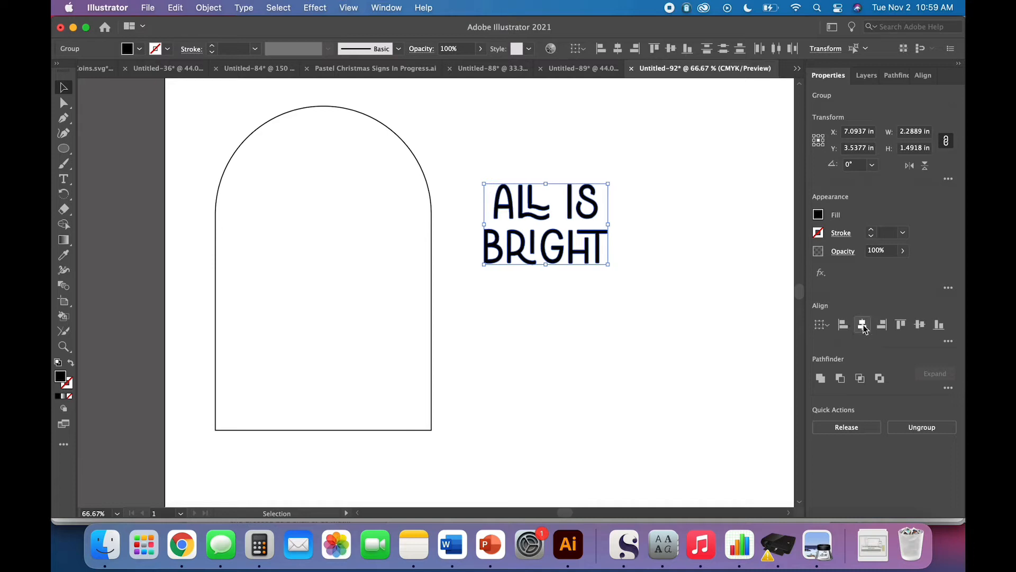
pyautogui.click(689, 346)
# - Nudge the outlined "BRIGHT" up six increments to tighten the gap below "ALL IS"
pyautogui.click(597, 259)
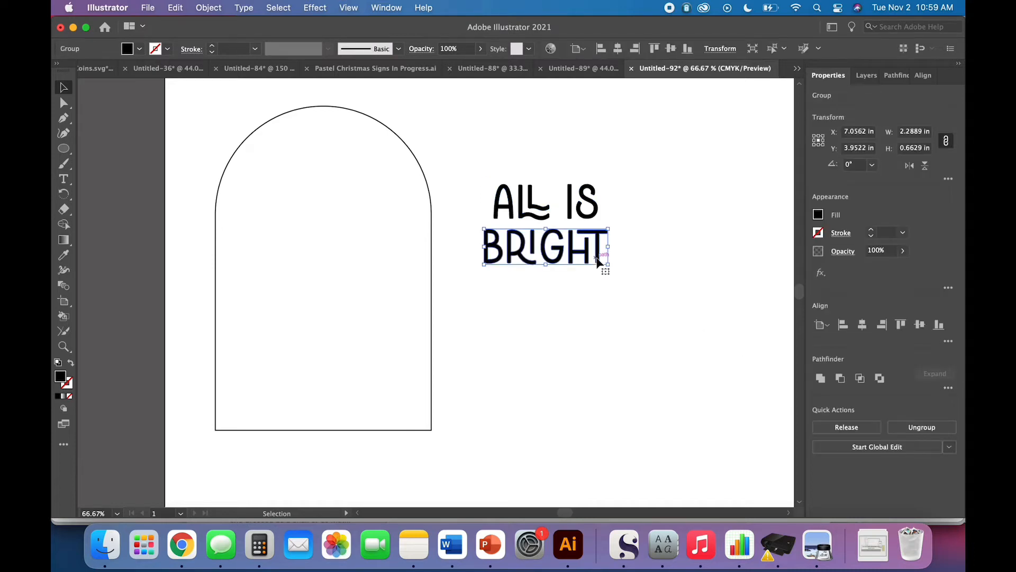
pyautogui.press('Up')
pyautogui.press('Up')
pyautogui.press('Up')
pyautogui.press('Up')
pyautogui.press('Up')
pyautogui.press('Up')
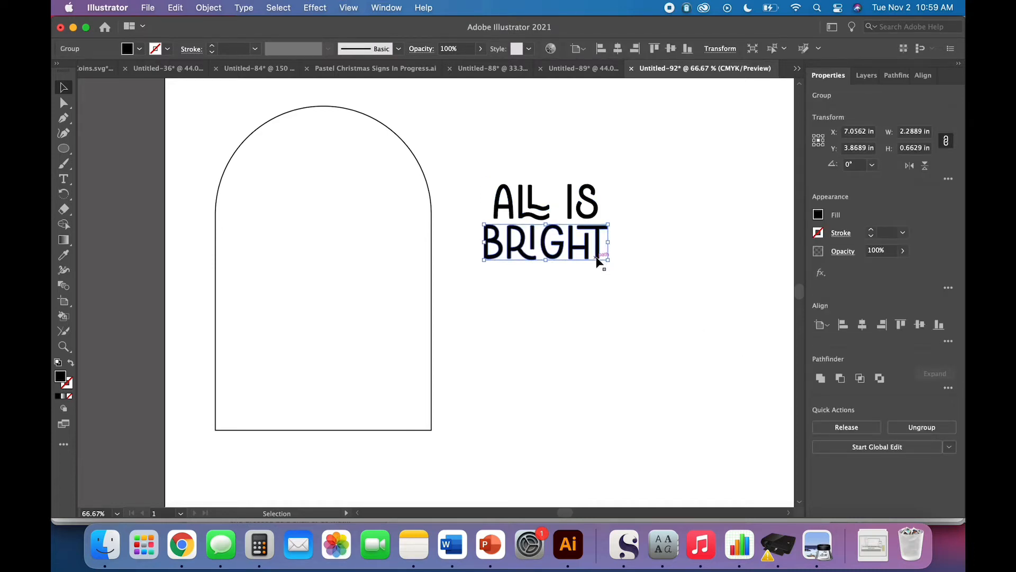
pyautogui.click(597, 300)
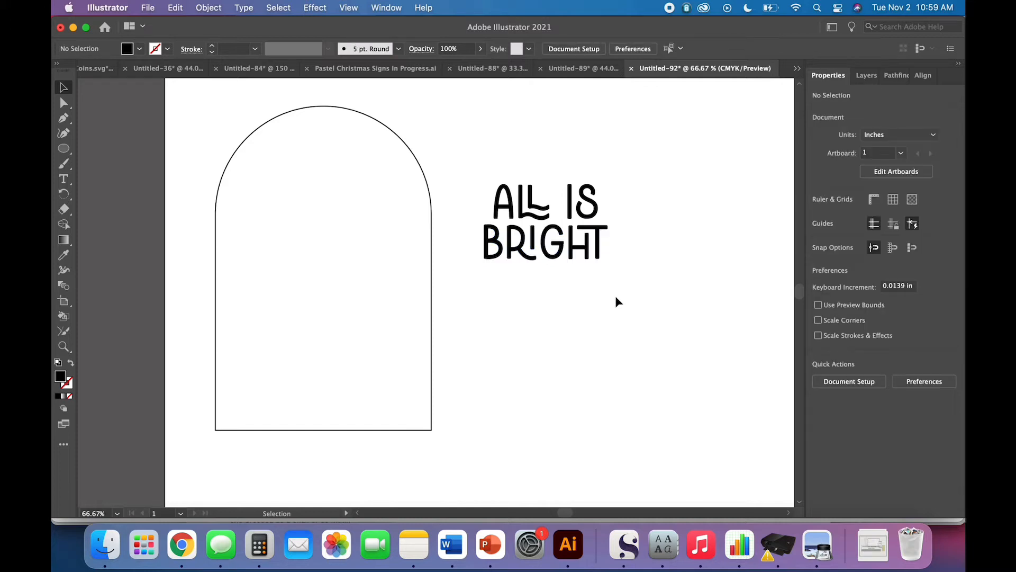
pyautogui.click(207, 8)
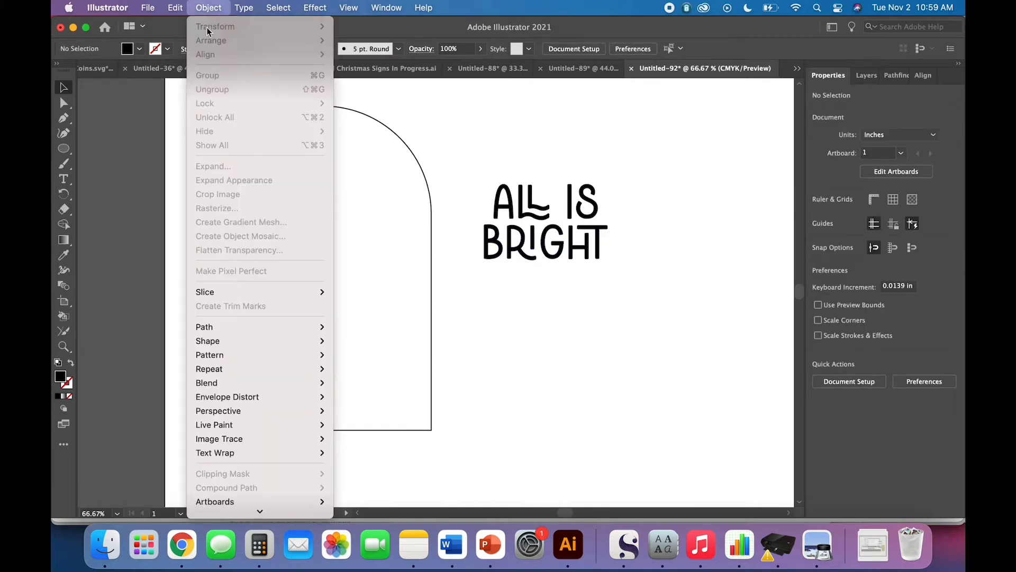
pyautogui.click(620, 208)
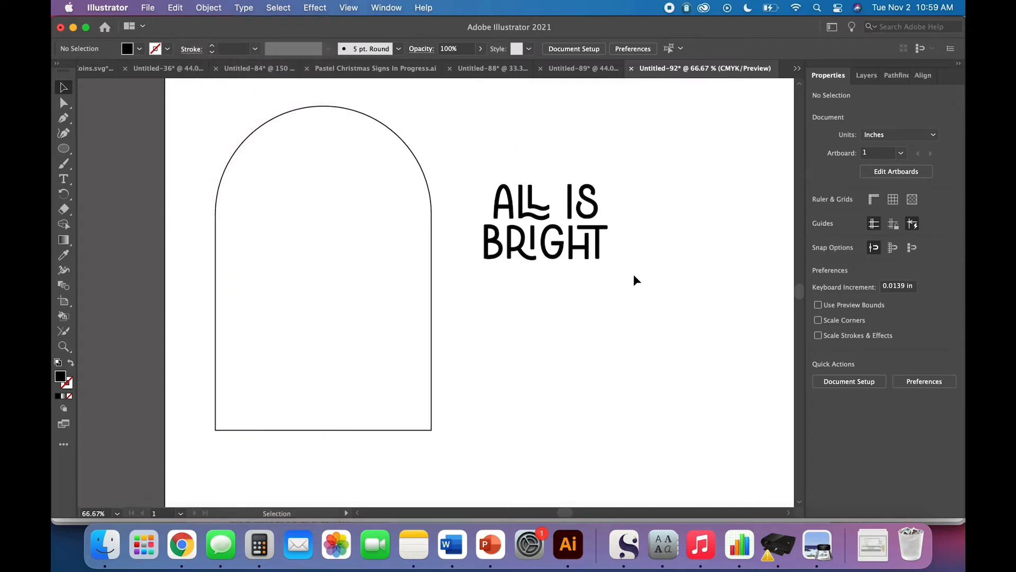
pyautogui.moveTo(620, 274); pyautogui.dragTo(438, 177)
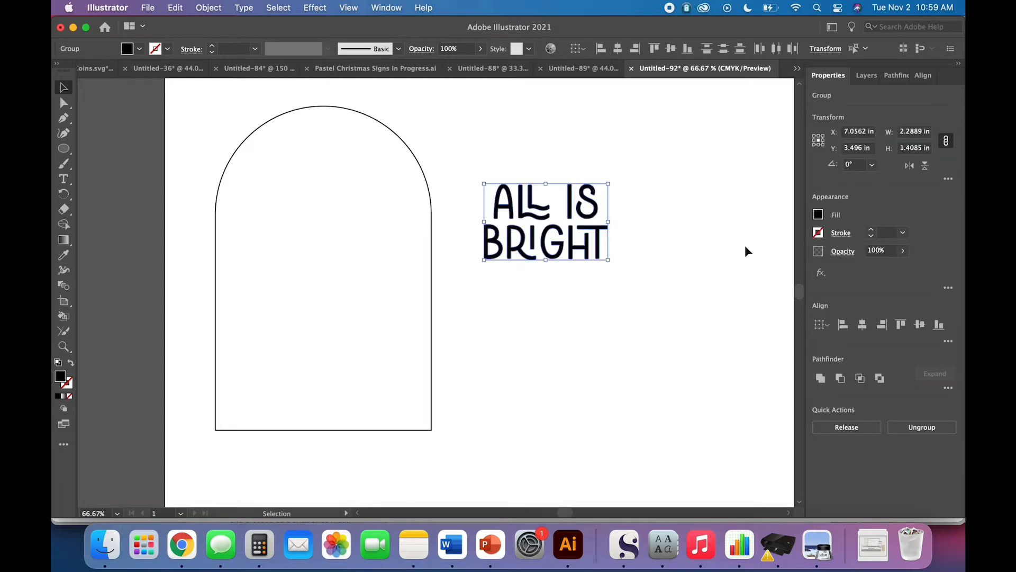
pyautogui.click(594, 319)
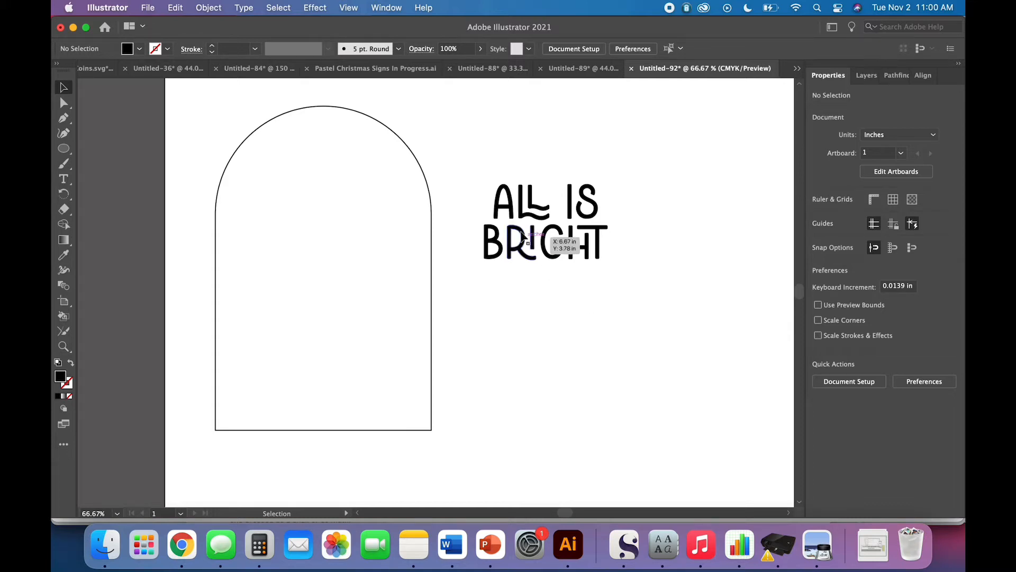
# - Ungroup the outlined word "BRIGHT" into its separate letter shapes
pyautogui.click(513, 250)
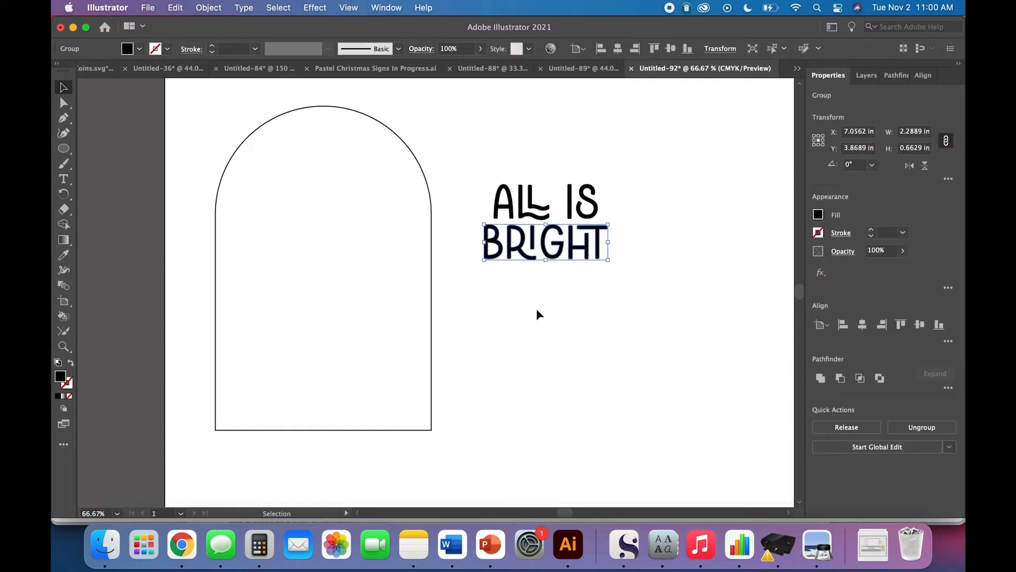
pyautogui.press('super+equal')
pyautogui.press('super+equal')
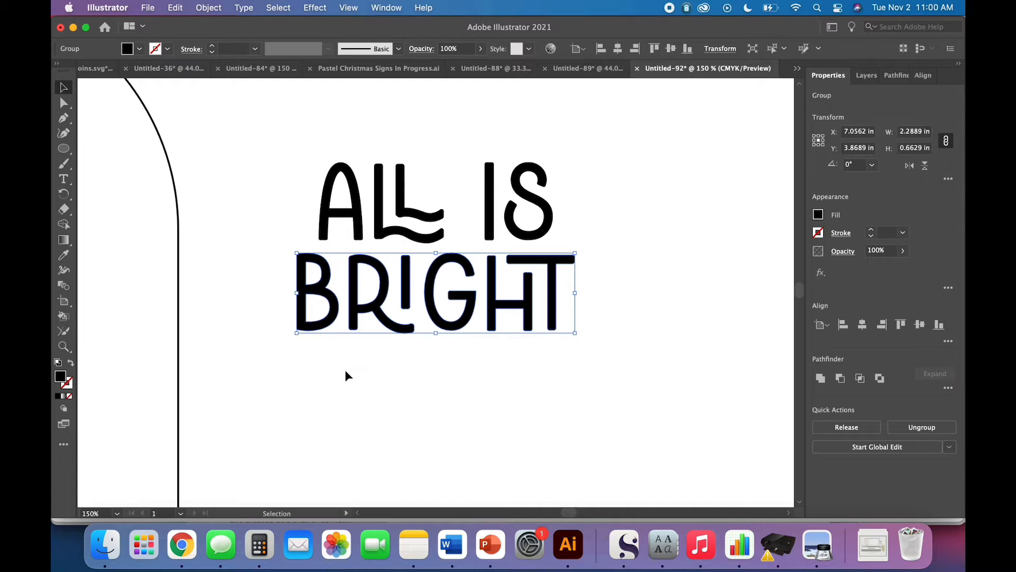
pyautogui.click(220, 10)
pyautogui.click(223, 90)
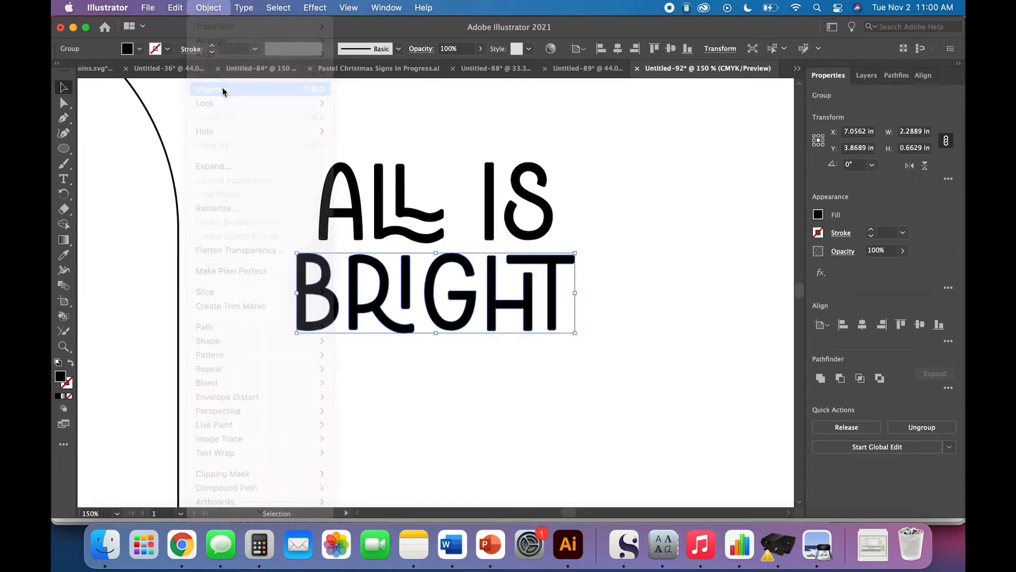
pyautogui.click(249, 332)
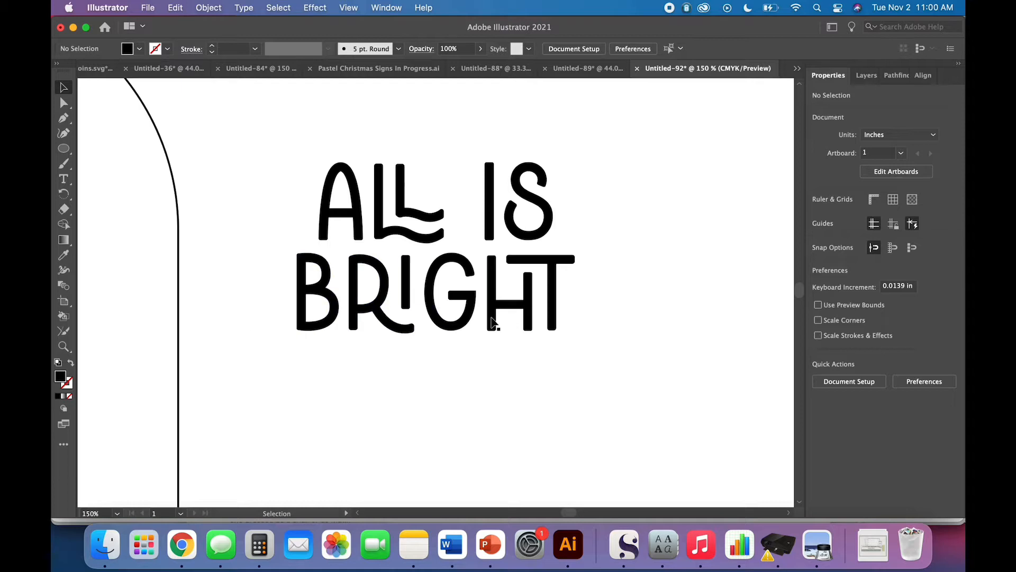
# - Check the letter shapes of "BRIGHT" and whether the joined R and I can be ungrouped
pyautogui.click(329, 327)
pyautogui.click(329, 356)
pyautogui.click(400, 330)
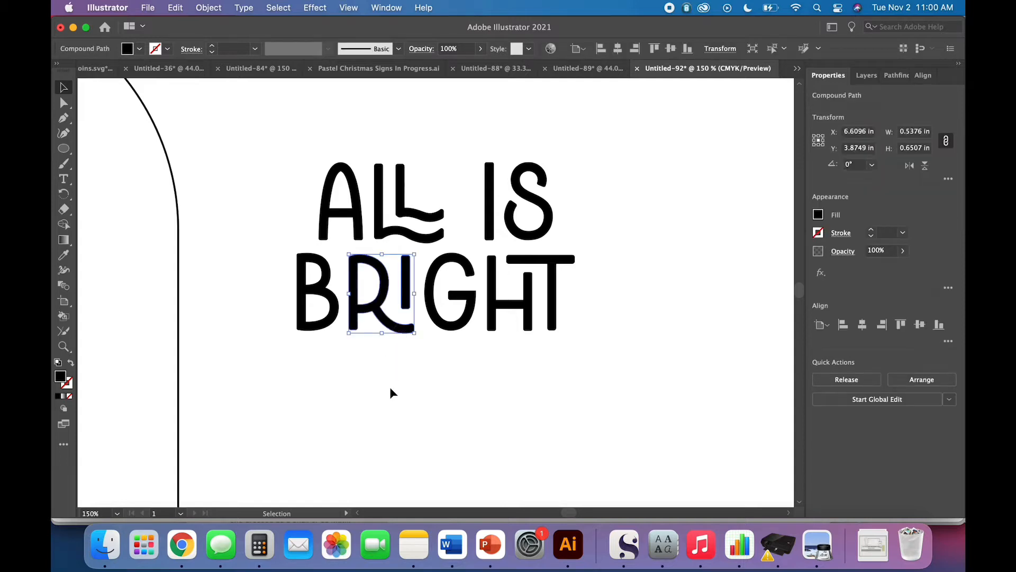
pyautogui.click(208, 8)
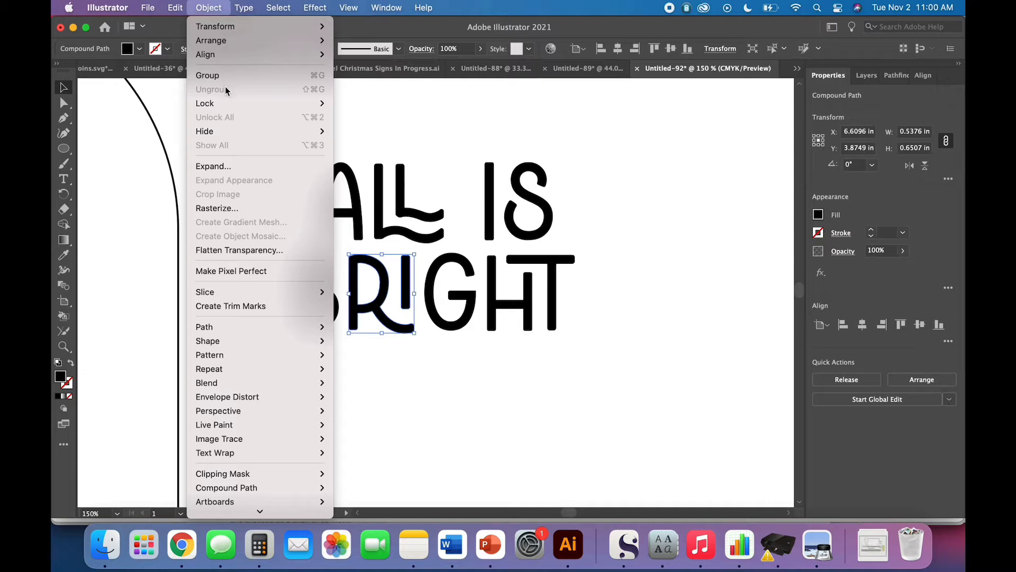
pyautogui.click(217, 8)
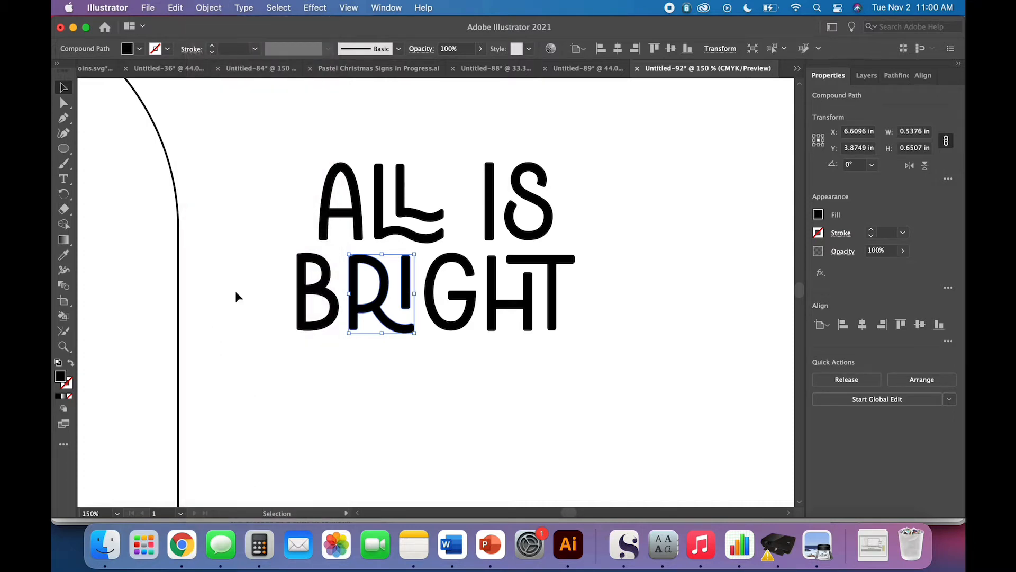
pyautogui.click(237, 292)
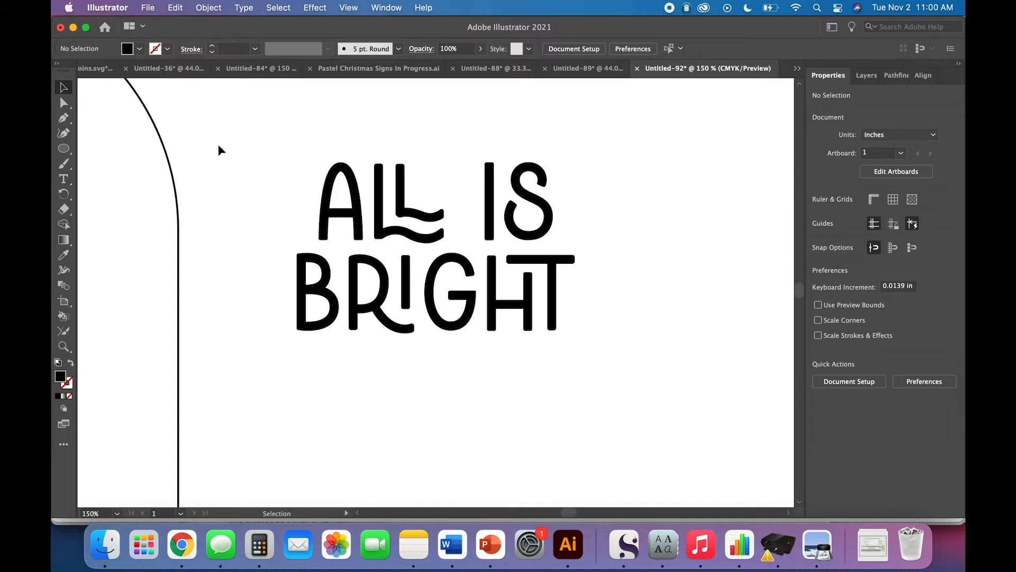
# - Split the I off the joined R and I of "BRIGHT" by cutting it out and pasting it in place
pyautogui.click(63, 105)
pyautogui.click(397, 253)
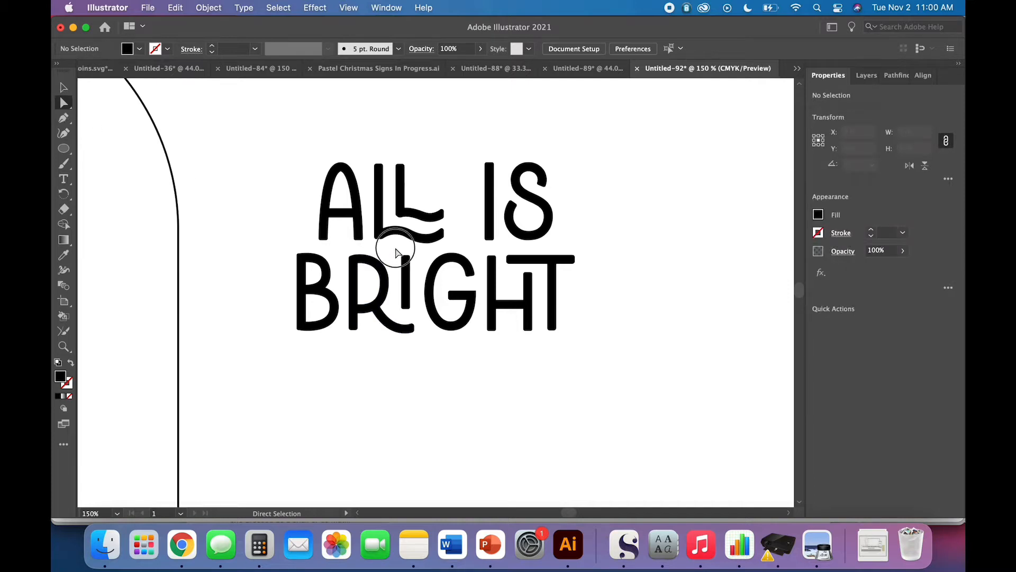
pyautogui.moveTo(396, 249); pyautogui.dragTo(418, 318)
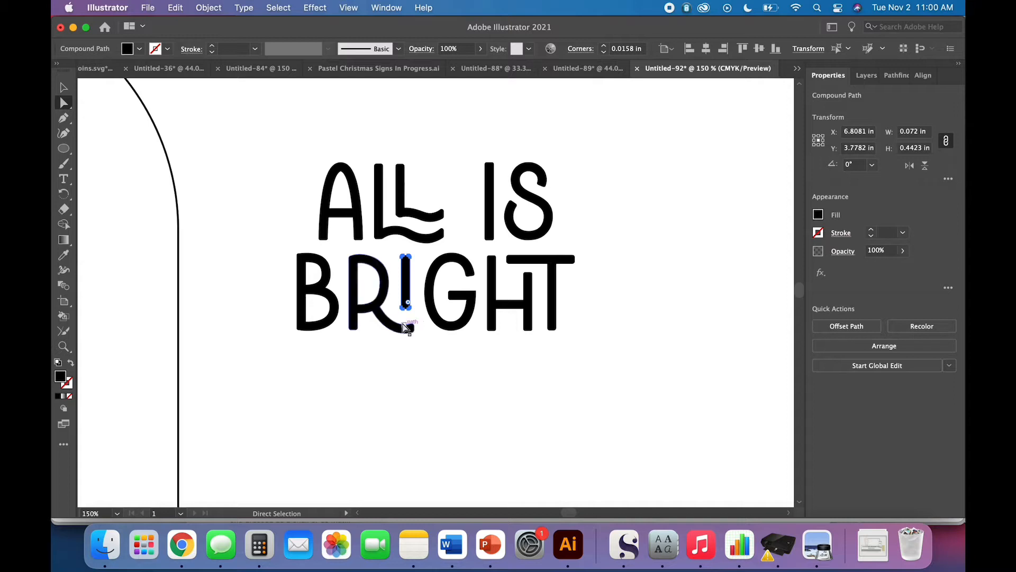
pyautogui.click(177, 8)
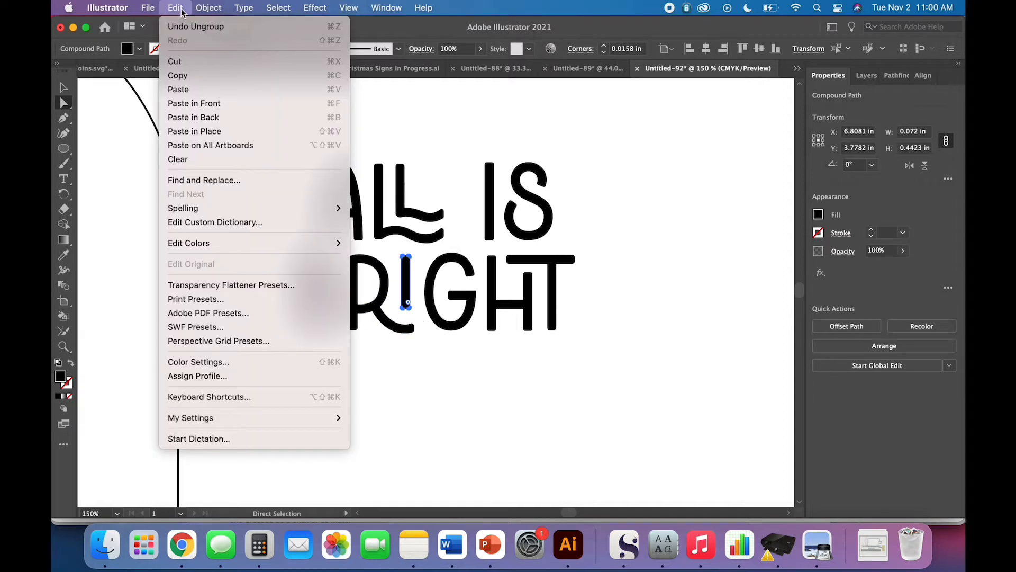
pyautogui.click(176, 8)
pyautogui.press('Delete')
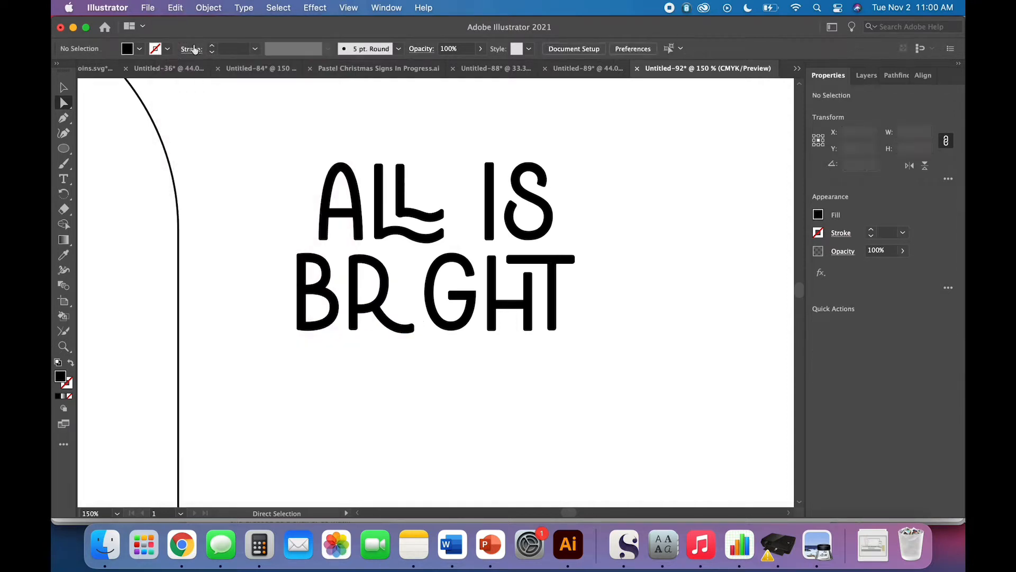
pyautogui.click(176, 8)
pyautogui.click(201, 132)
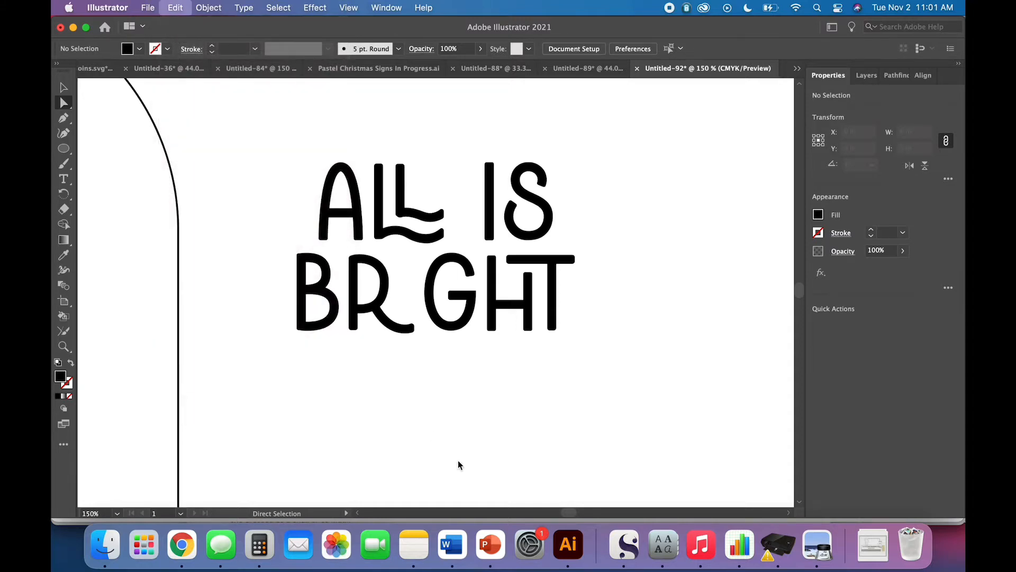
# - Check whether the R and the I of "BRIGHT" can be selected as separate shapes
pyautogui.click(378, 325)
pyautogui.click(65, 89)
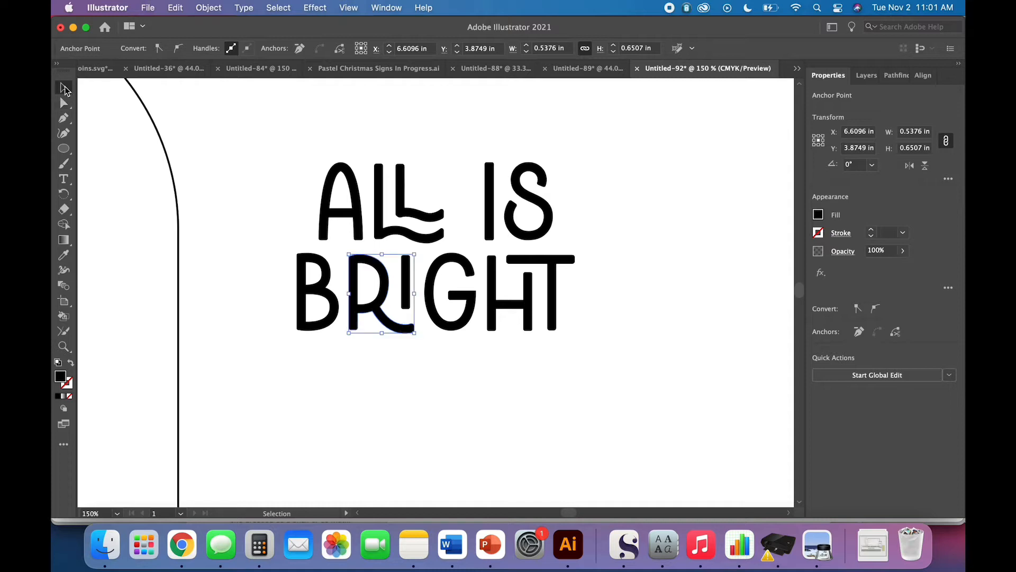
pyautogui.click(202, 180)
pyautogui.click(378, 318)
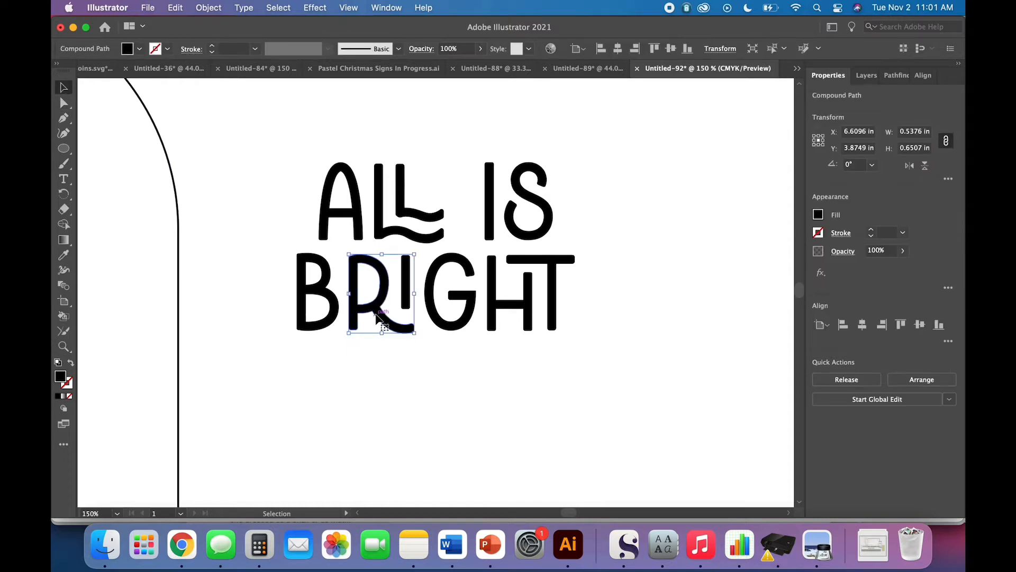
pyautogui.scroll(3, 377, 316)
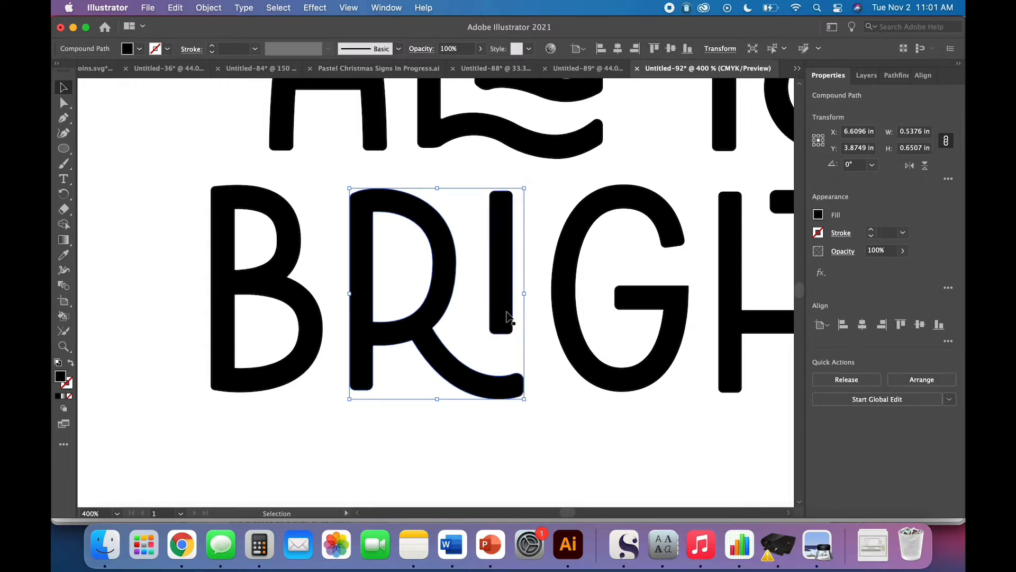
pyautogui.click(551, 393)
pyautogui.click(506, 318)
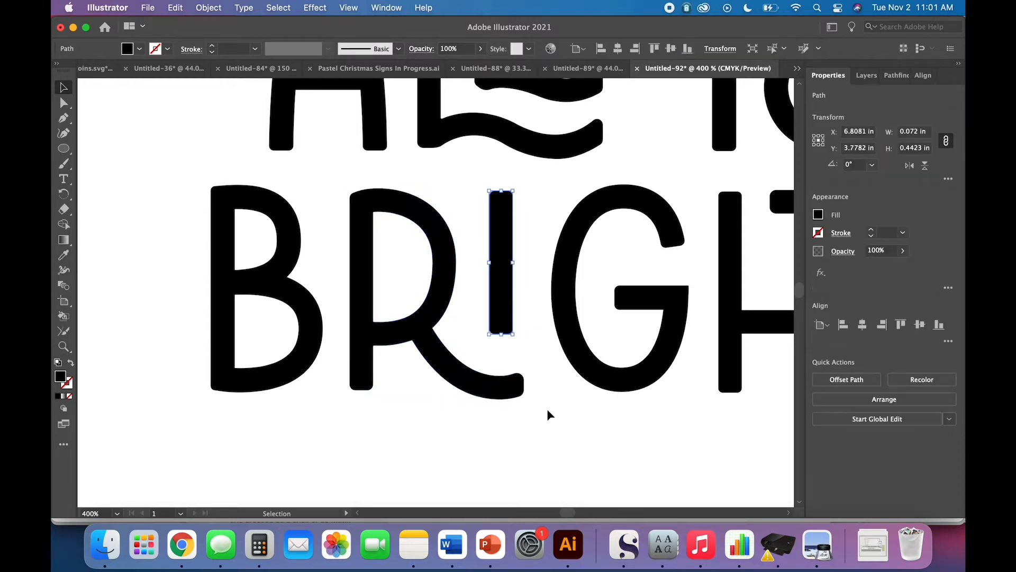
pyautogui.click(548, 410)
pyautogui.press('super+minus')
pyautogui.press('super+minus')
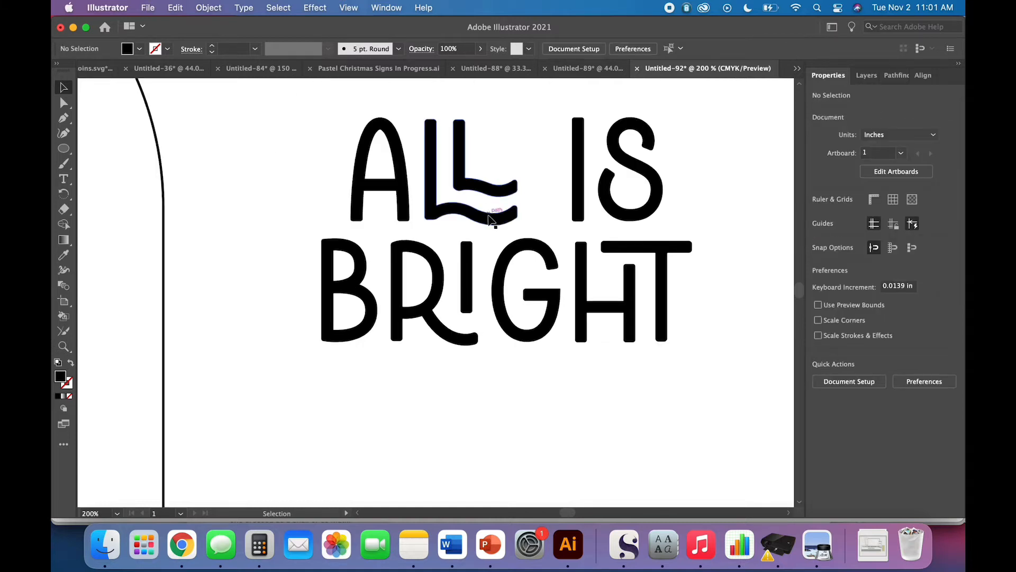
# - Ungroup the outlined "ALL IS" into its separate letter shapes
pyautogui.click(489, 219)
pyautogui.click(209, 7)
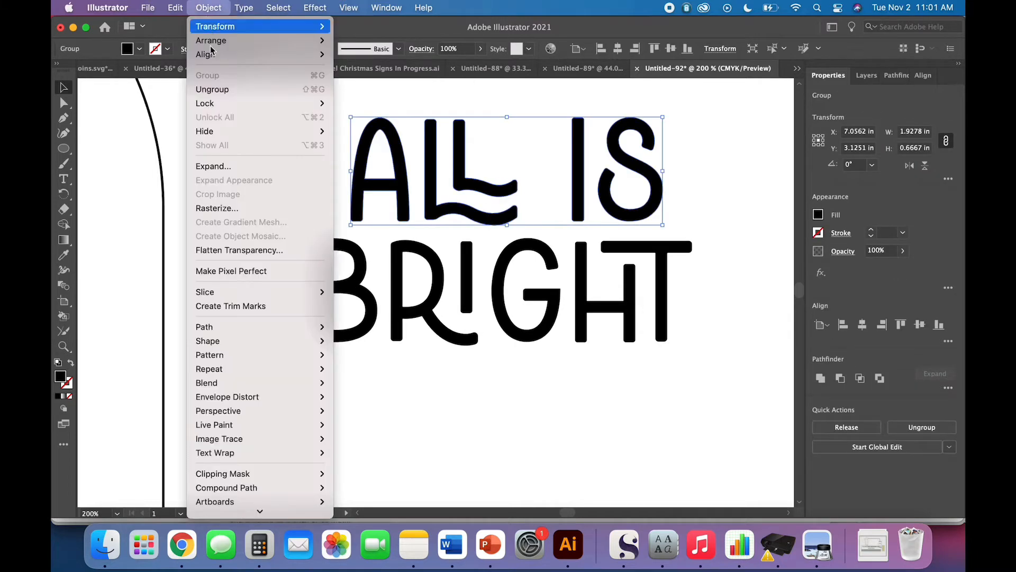
pyautogui.click(214, 89)
pyautogui.click(227, 151)
pyautogui.click(482, 190)
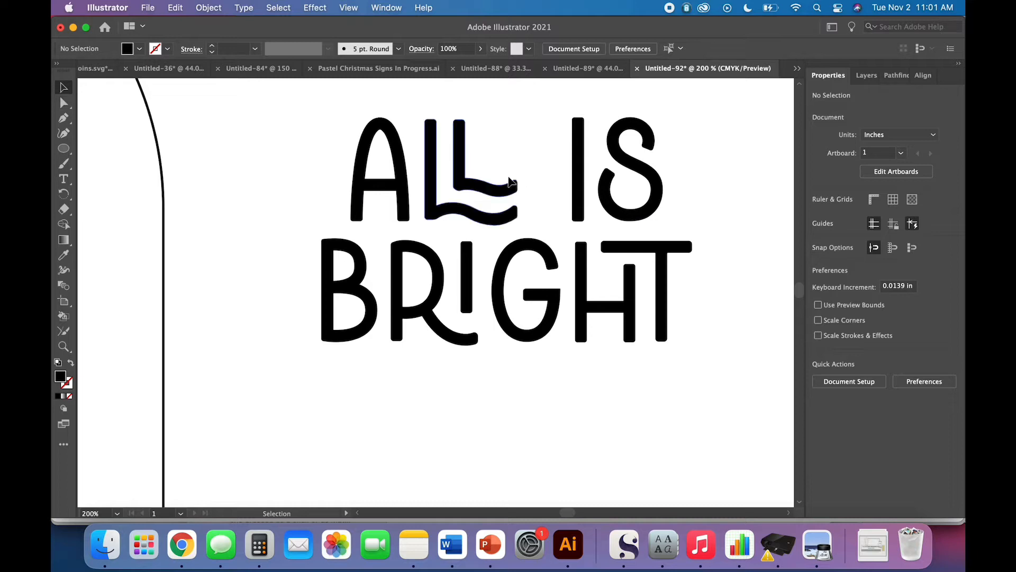
pyautogui.click(275, 224)
# - Separate the second L of "ALL" from the joined pair by cutting it out and pasting it in place
pyautogui.click(64, 102)
pyautogui.moveTo(448, 110); pyautogui.dragTo(527, 202)
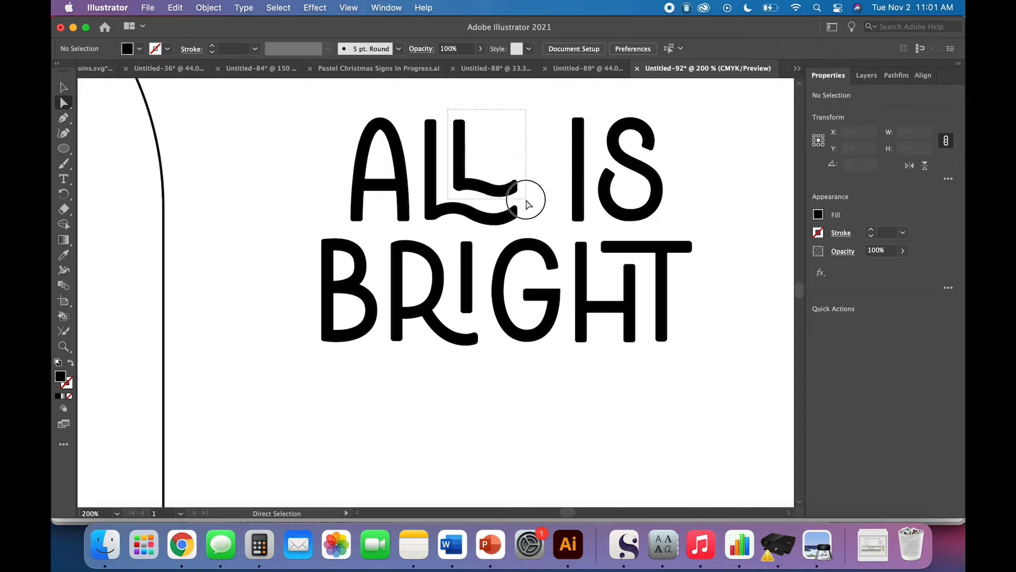
pyautogui.press('Delete')
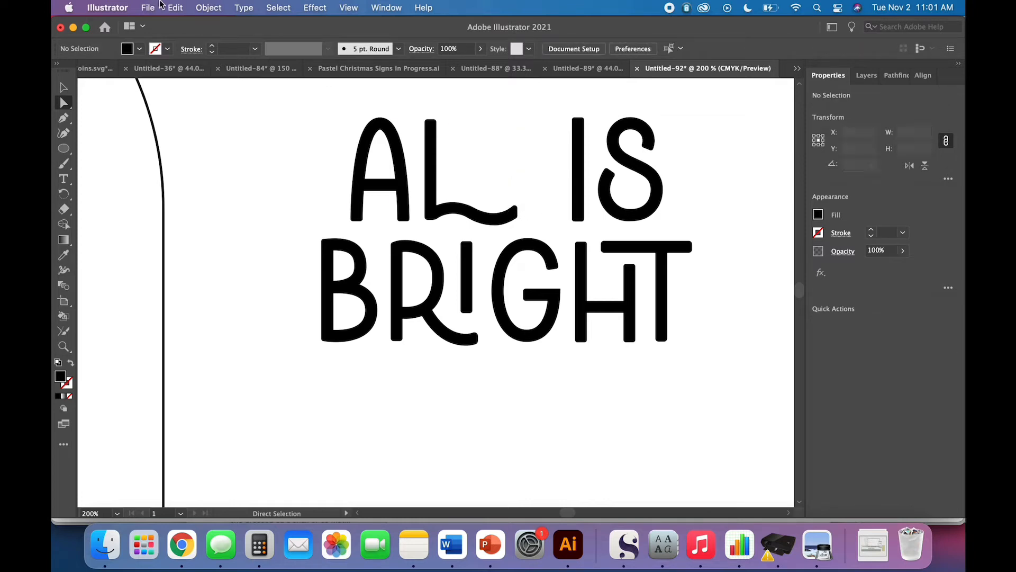
pyautogui.click(175, 8)
pyautogui.click(195, 132)
pyautogui.click(643, 431)
# - Separate the H from the joined H and T of "BRIGHT" by cutting it out and pasting it in place
pyautogui.hscroll(4, 516, 297)
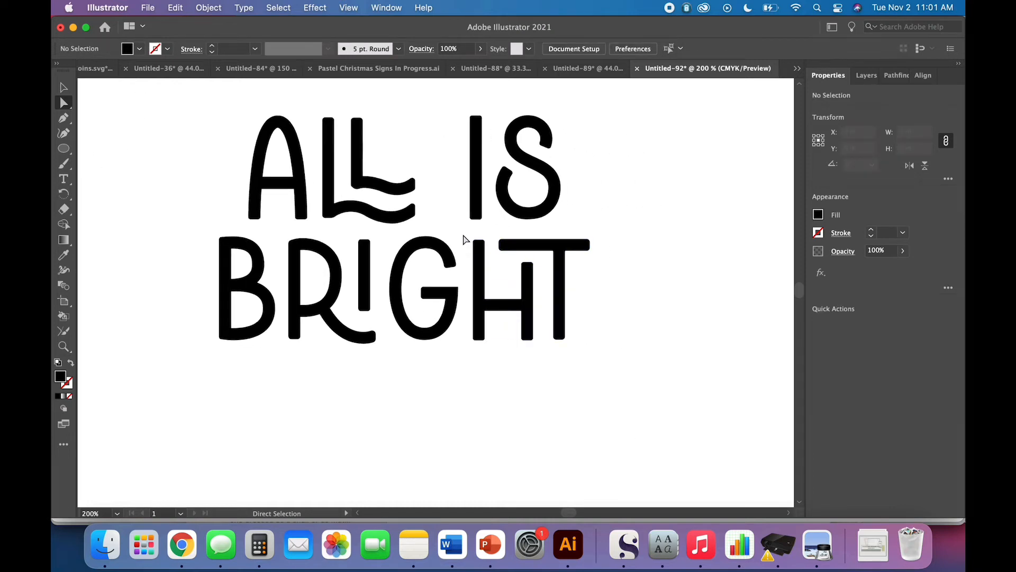
pyautogui.moveTo(462, 235); pyautogui.dragTo(498, 349)
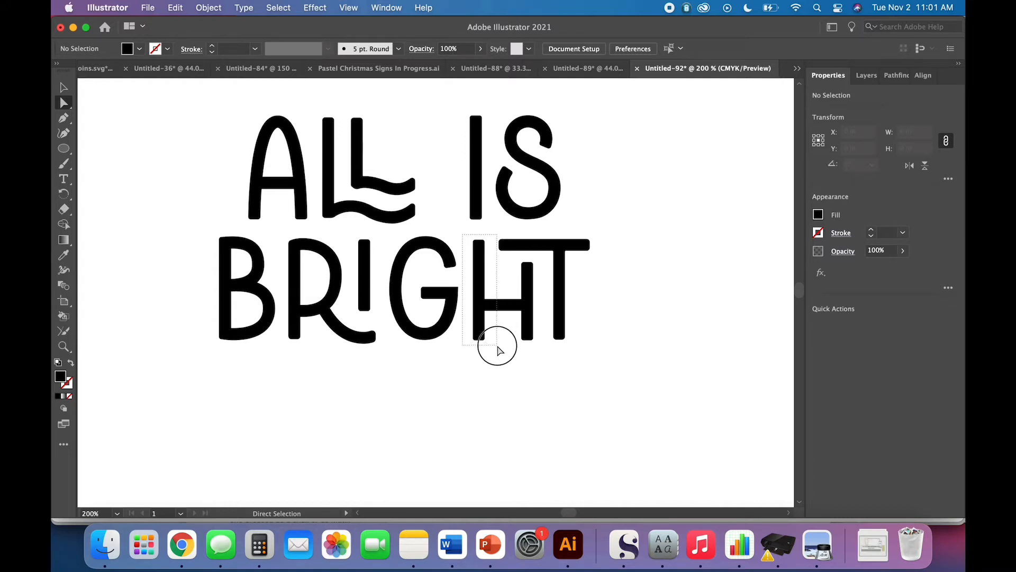
pyautogui.moveTo(498, 350); pyautogui.dragTo(497, 348)
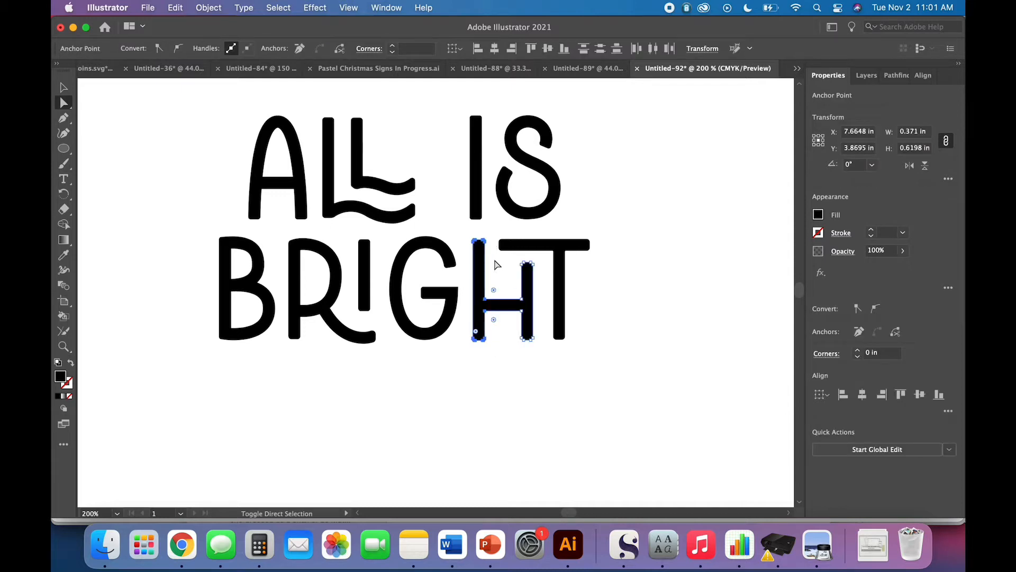
pyautogui.moveTo(492, 257); pyautogui.dragTo(541, 351)
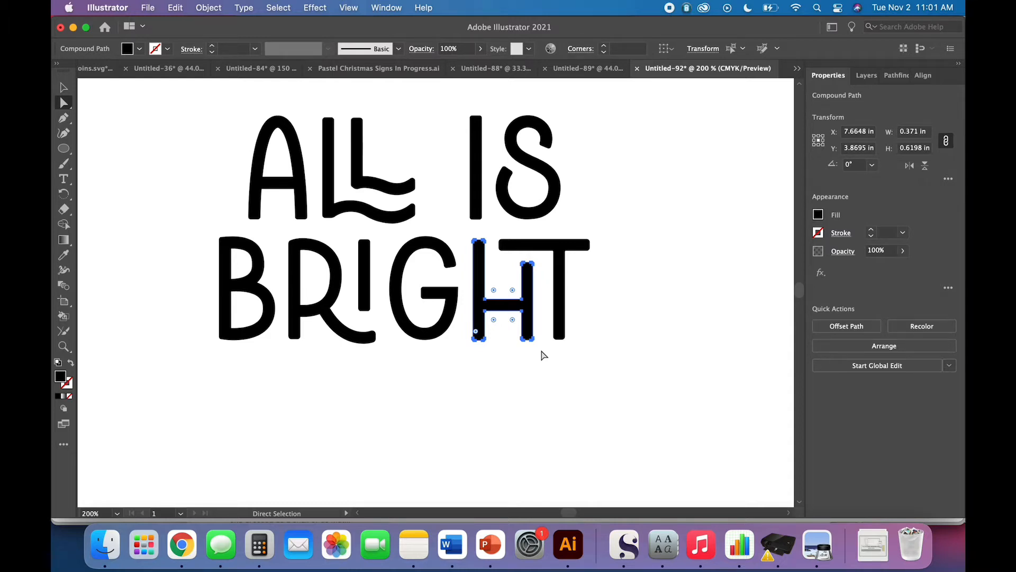
pyautogui.press('Delete')
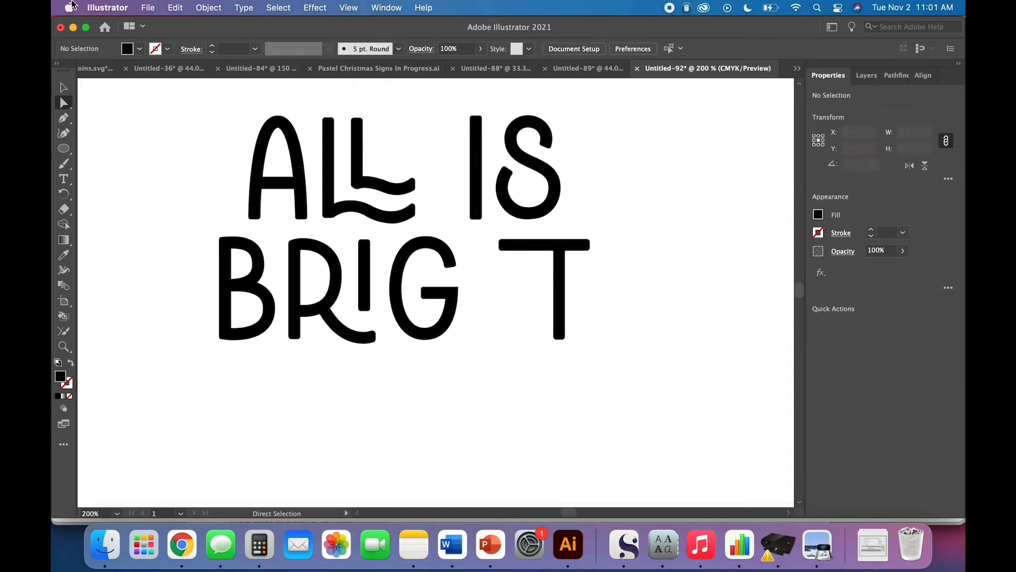
pyautogui.click(170, 7)
pyautogui.click(211, 131)
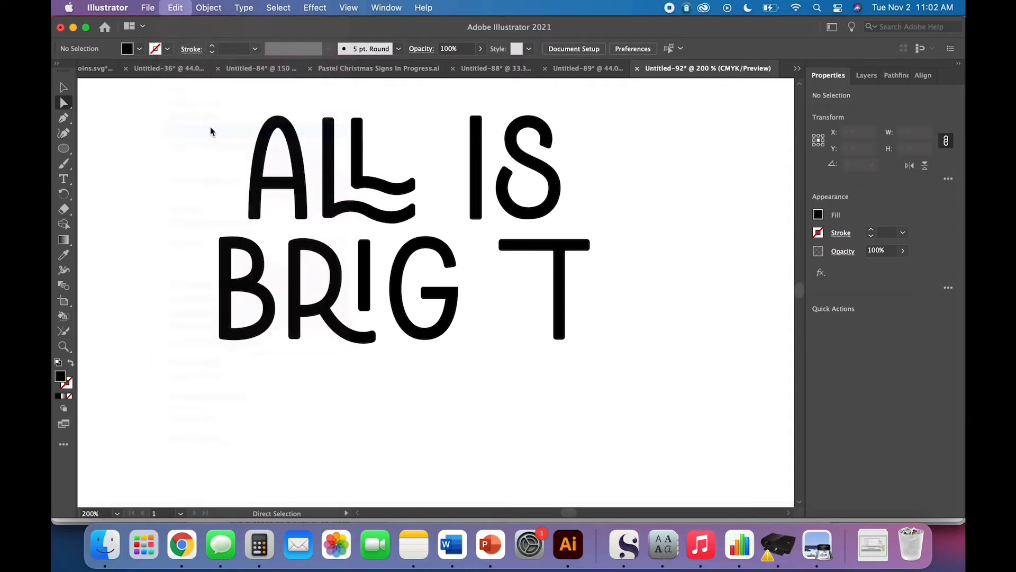
pyautogui.click(127, 152)
pyautogui.press('v')
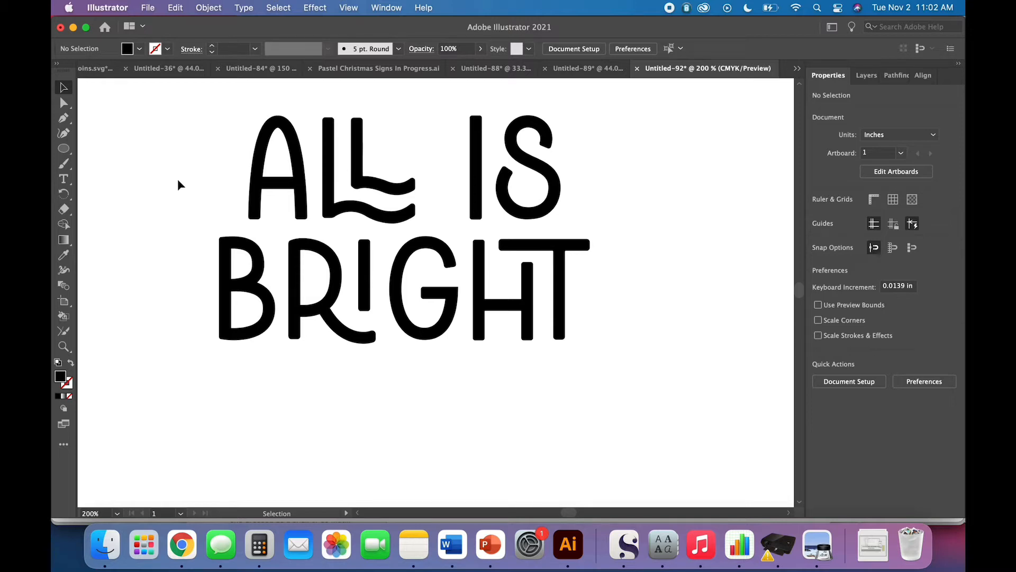
pyautogui.click(254, 206)
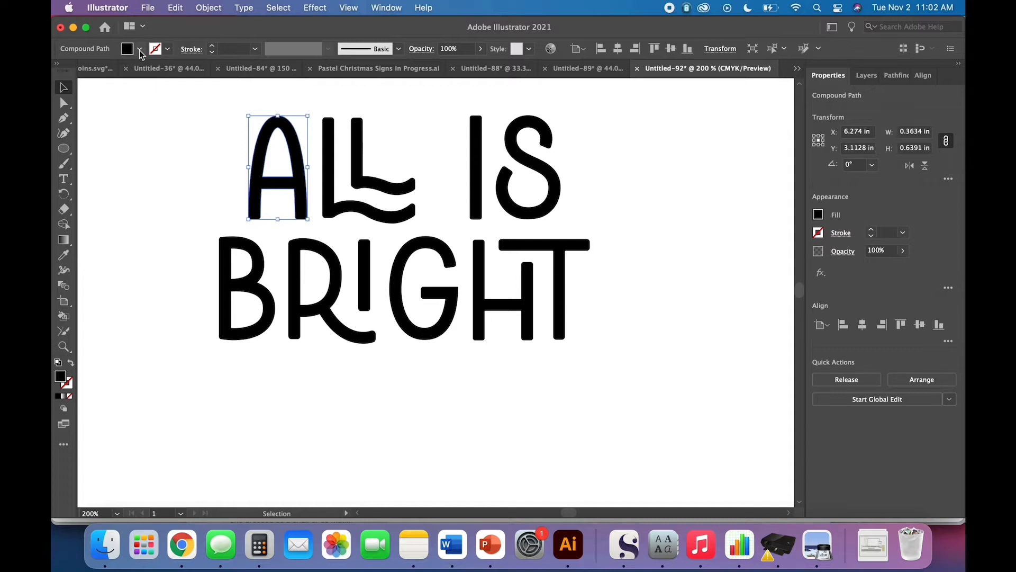
pyautogui.click(140, 51)
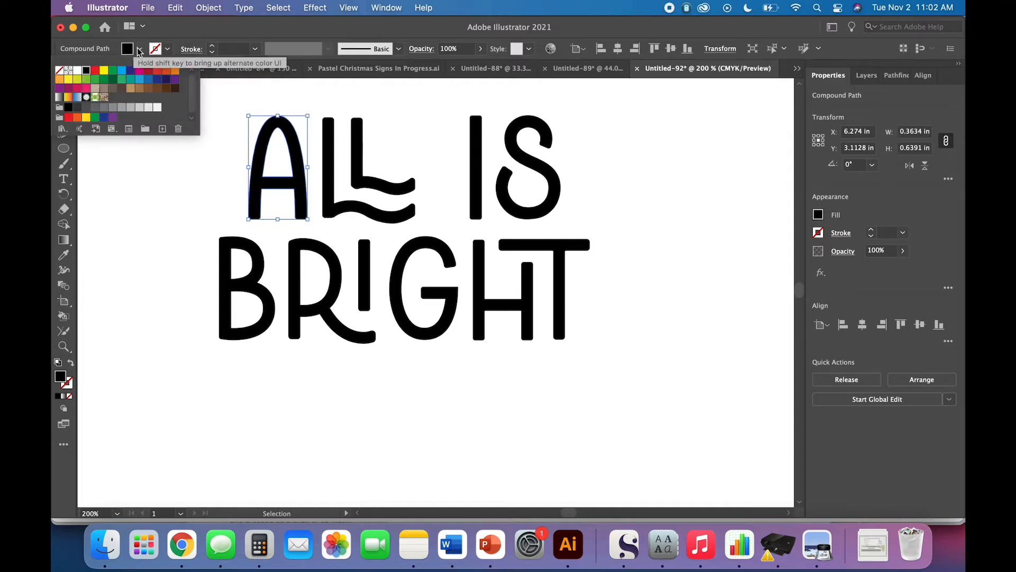
pyautogui.click(138, 51)
pyautogui.click(149, 183)
# - Fill the arch shape with a light tan swatch and deselect it
pyautogui.press('super+minus')
pyautogui.press('super+minus')
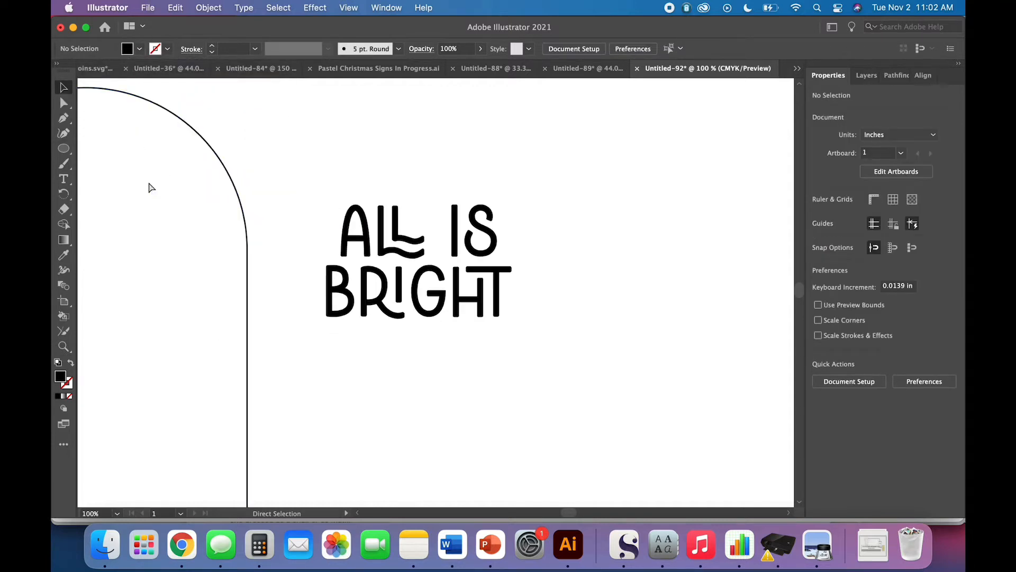
pyautogui.press('super+minus')
pyautogui.hscroll(-3, 214, 186)
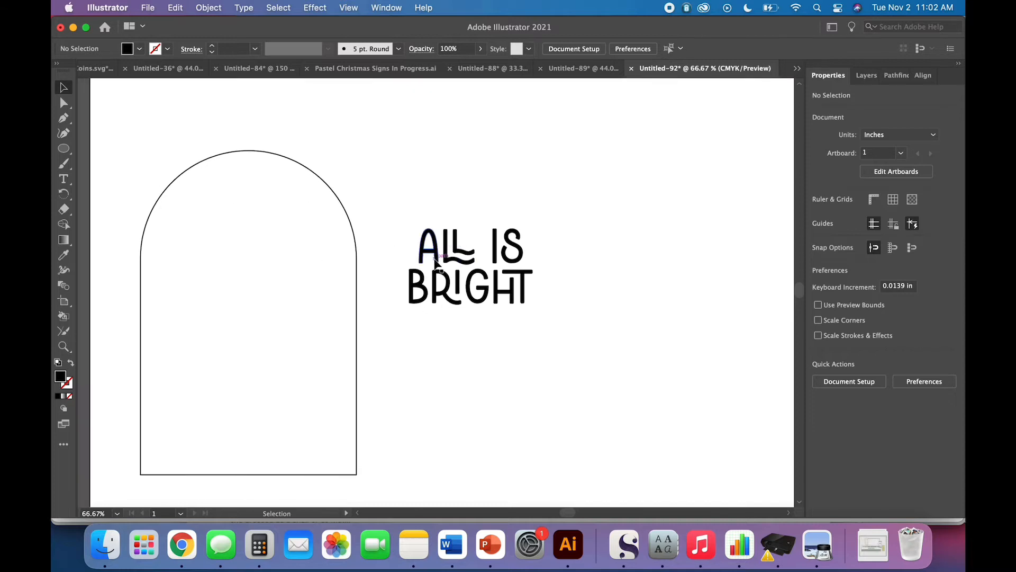
pyautogui.click(349, 223)
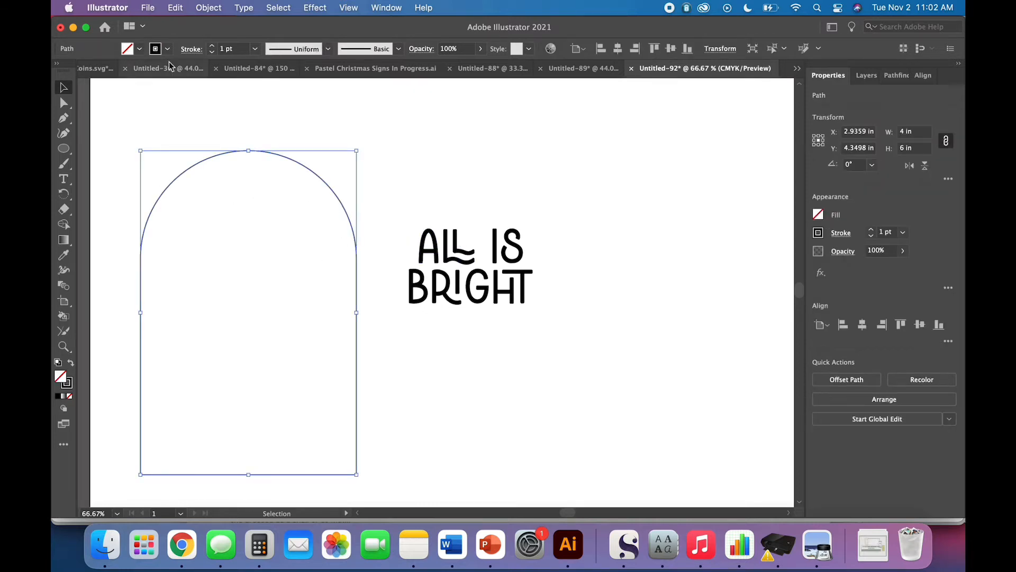
pyautogui.click(139, 49)
pyautogui.click(95, 88)
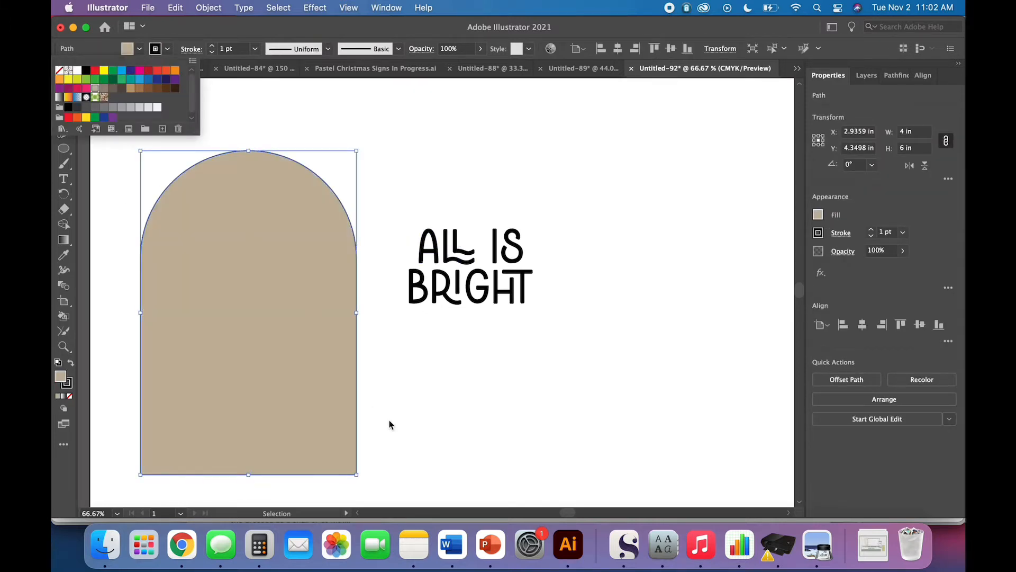
pyautogui.click(389, 421)
pyautogui.click(389, 421)
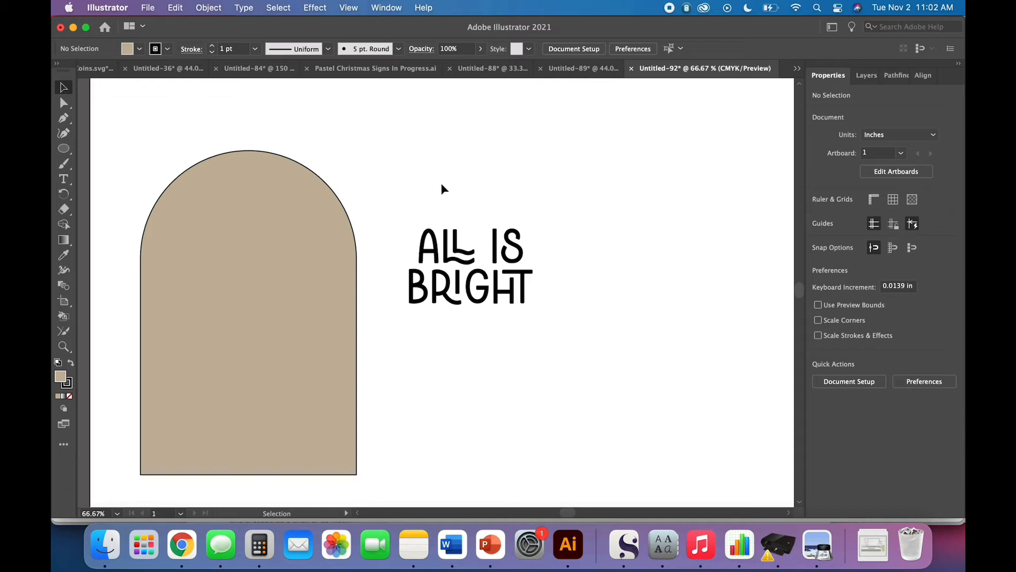
# - Move the complete "ALL IS BRIGHT" lettering onto the tan arch, centered across its width
pyautogui.moveTo(549, 325); pyautogui.dragTo(365, 208)
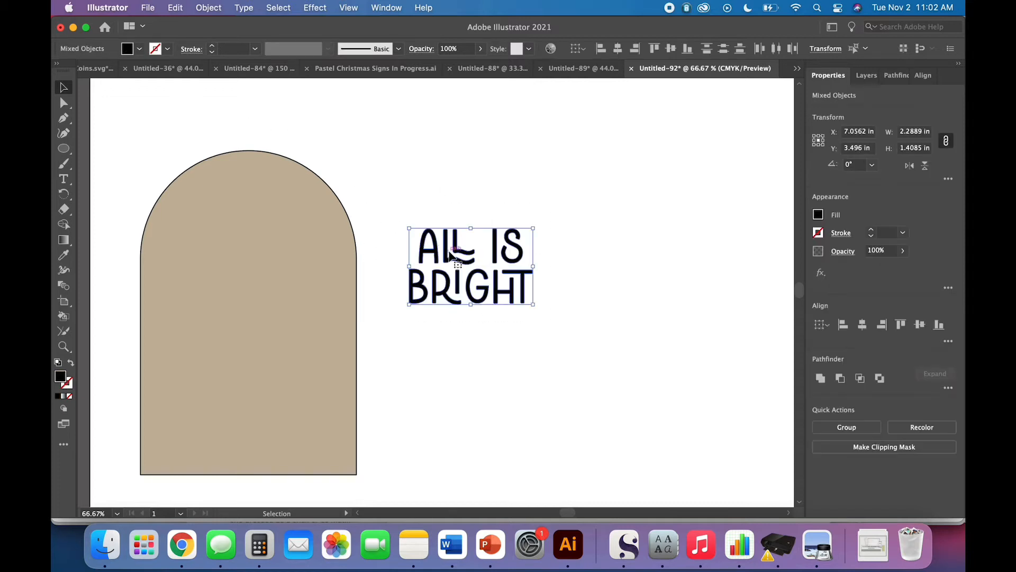
pyautogui.moveTo(438, 260); pyautogui.dragTo(238, 303)
pyautogui.press('super+equal')
pyautogui.press('super+equal')
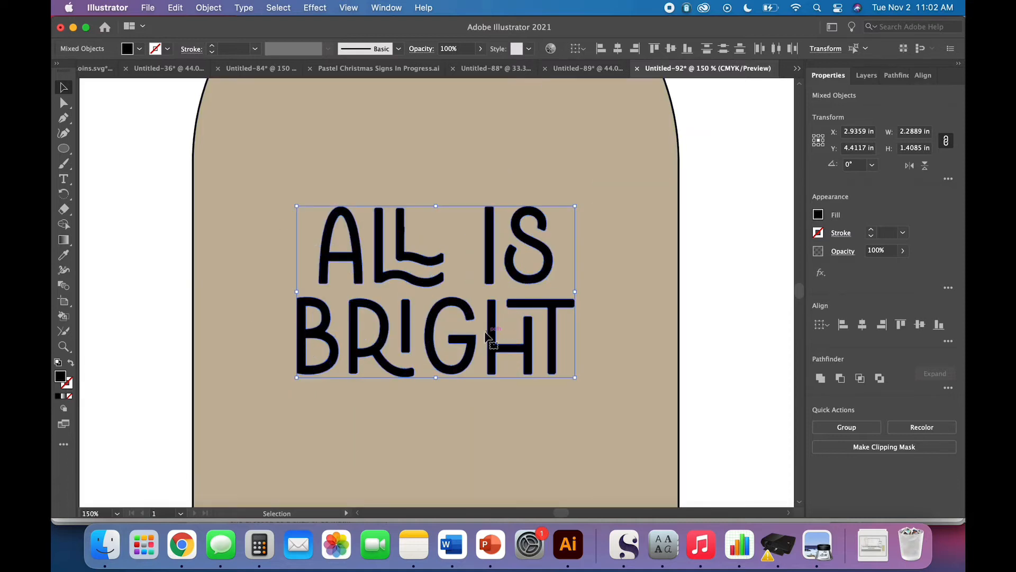
pyautogui.click(627, 320)
# - Fill the letter A of "ALL" with white
pyautogui.click(356, 265)
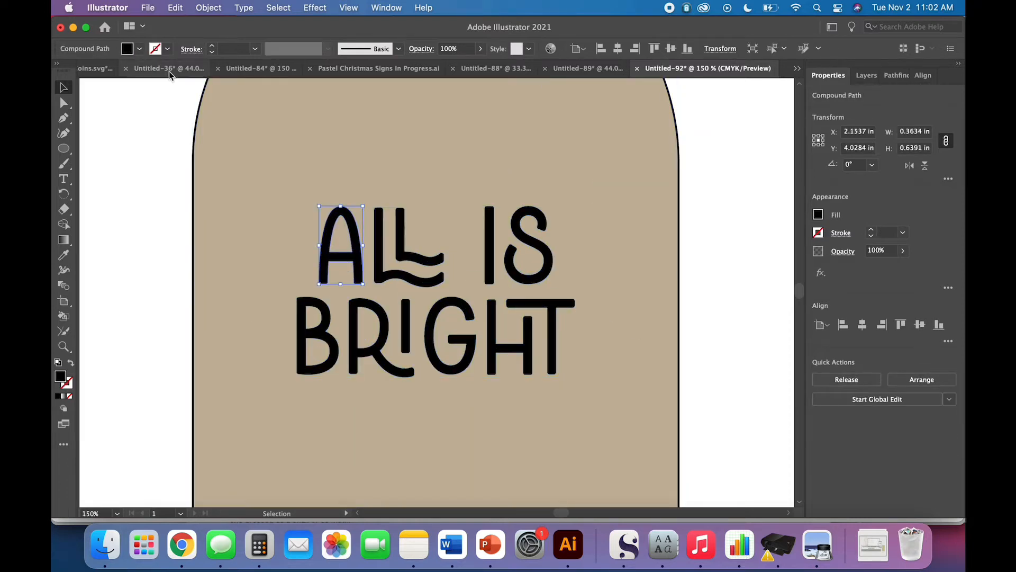
pyautogui.click(139, 48)
pyautogui.click(77, 70)
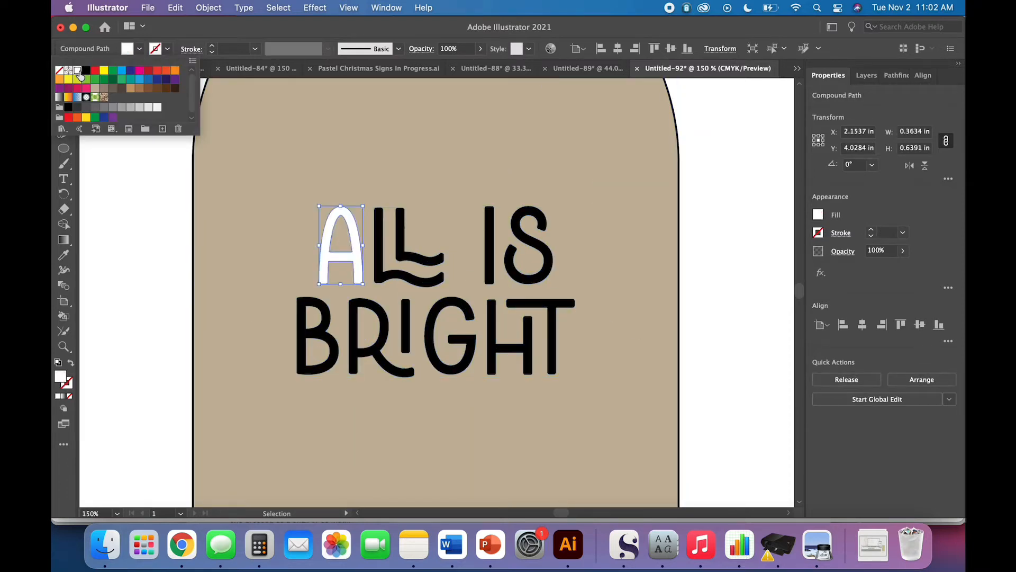
pyautogui.click(267, 229)
# - Fill the first L of "ALL" with the dark red swatch
pyautogui.click(404, 281)
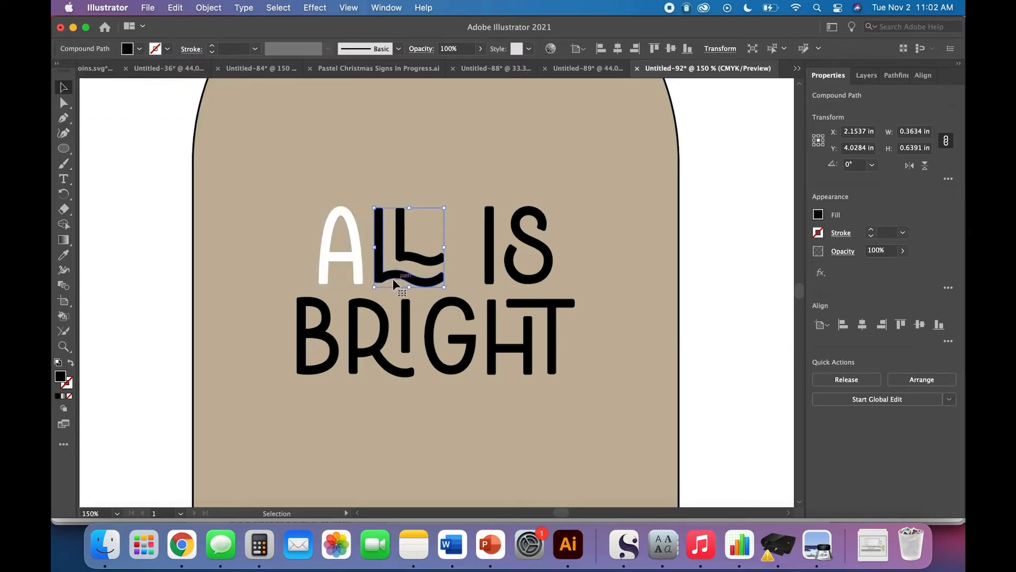
pyautogui.click(139, 49)
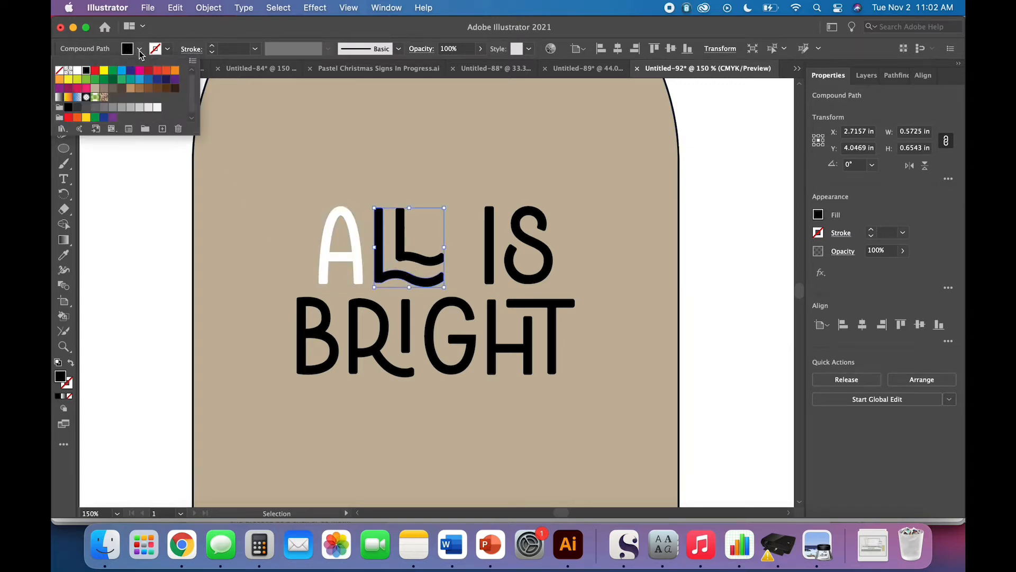
pyautogui.click(148, 72)
pyautogui.click(295, 283)
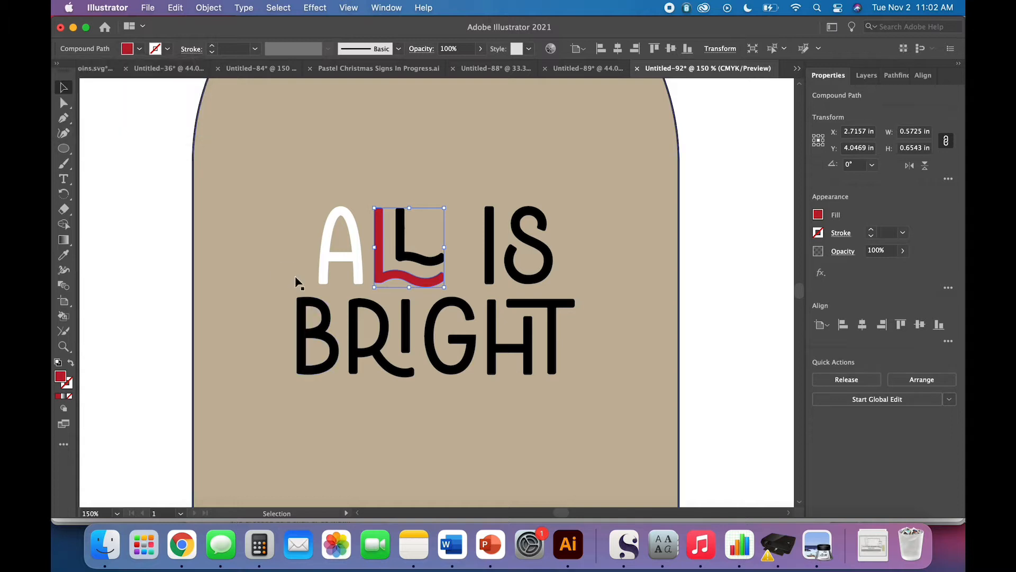
# - Fill the second L of "ALL" with the dark green swatch
pyautogui.click(432, 262)
pyautogui.click(139, 48)
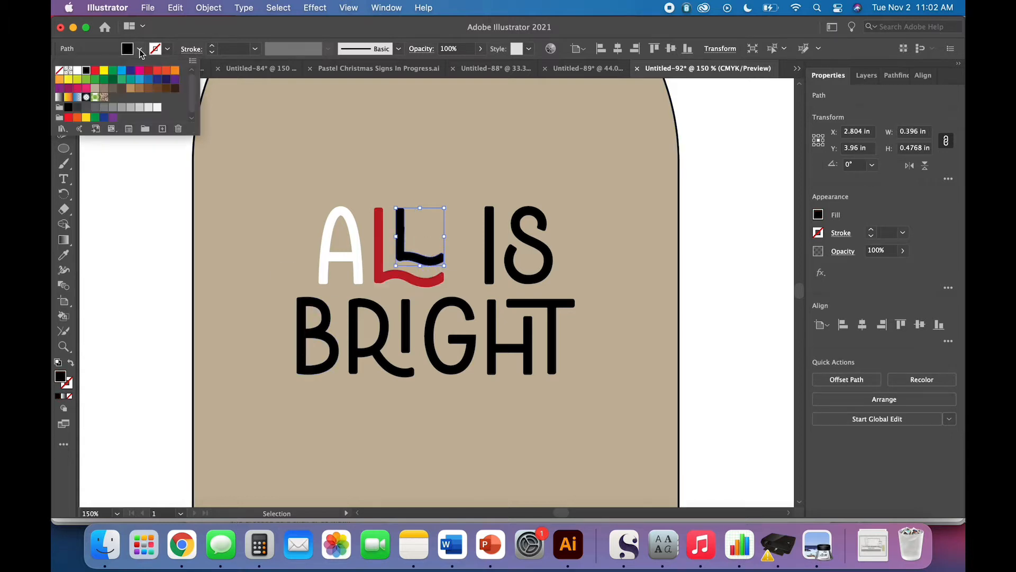
pyautogui.click(113, 80)
pyautogui.click(234, 265)
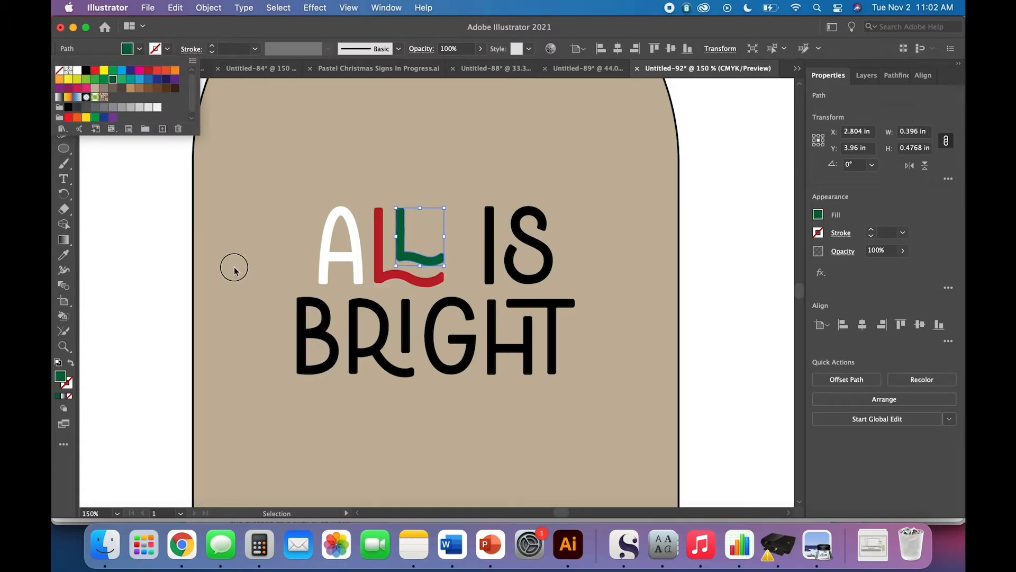
# - Fill the letter I of "IS" with white
pyautogui.click(489, 262)
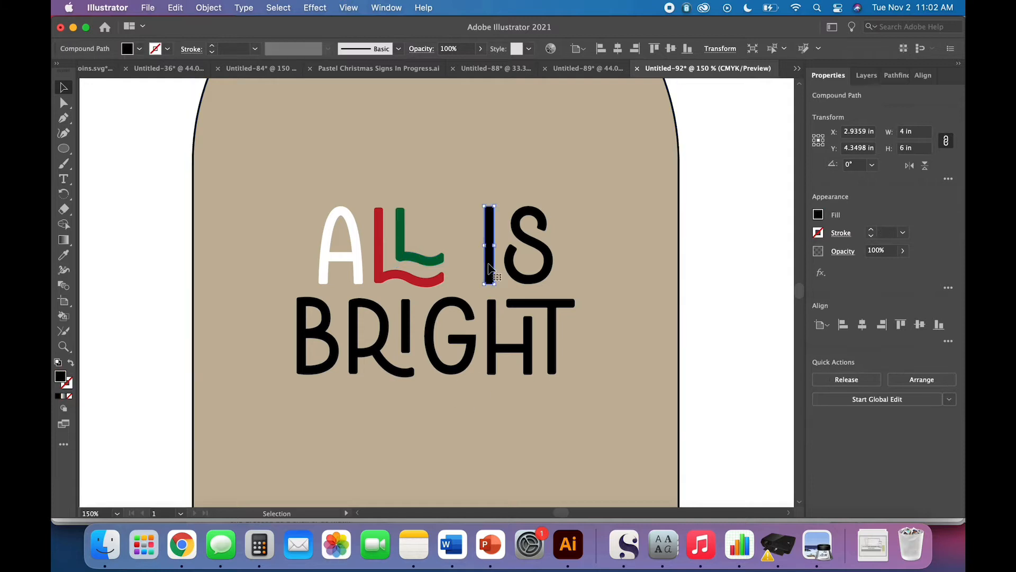
pyautogui.click(140, 49)
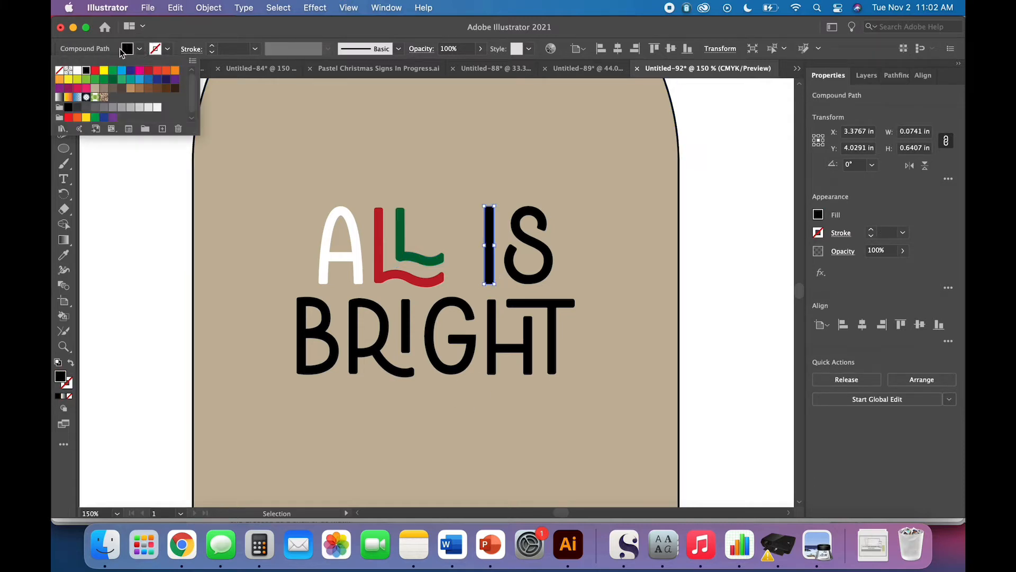
pyautogui.click(77, 69)
pyautogui.click(448, 427)
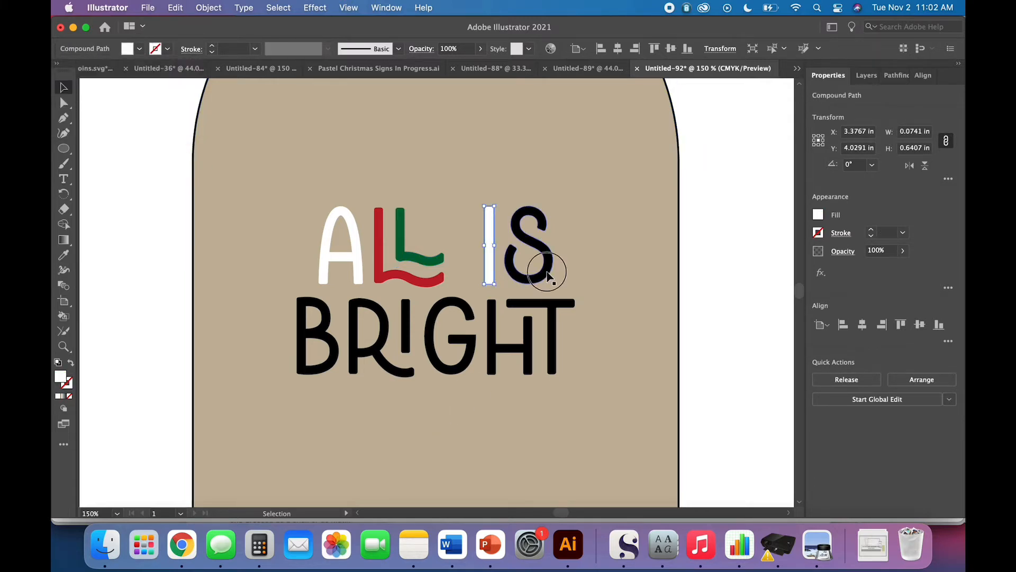
# - Fill the letter S of "IS" with the dark red swatch
pyautogui.click(531, 280)
pyautogui.click(139, 49)
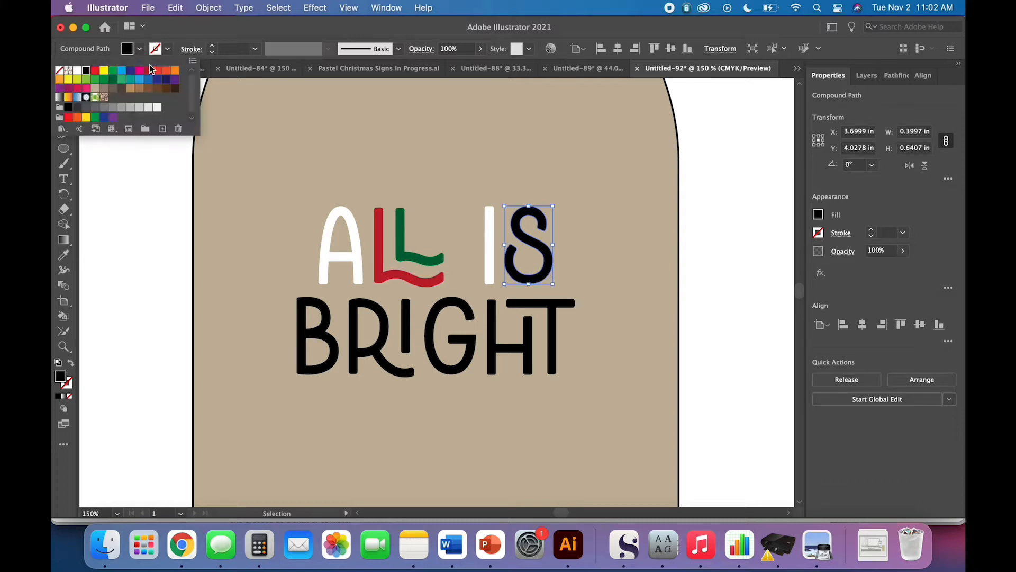
pyautogui.click(149, 71)
pyautogui.click(306, 367)
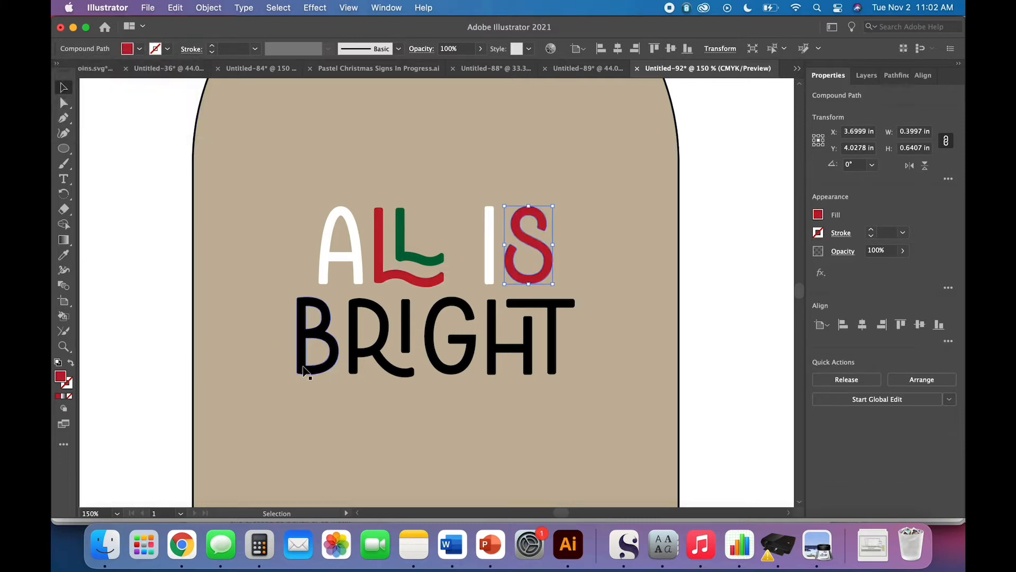
# - Fill the letter B of "BRIGHT" with the dark green swatch
pyautogui.click(299, 364)
pyautogui.click(141, 51)
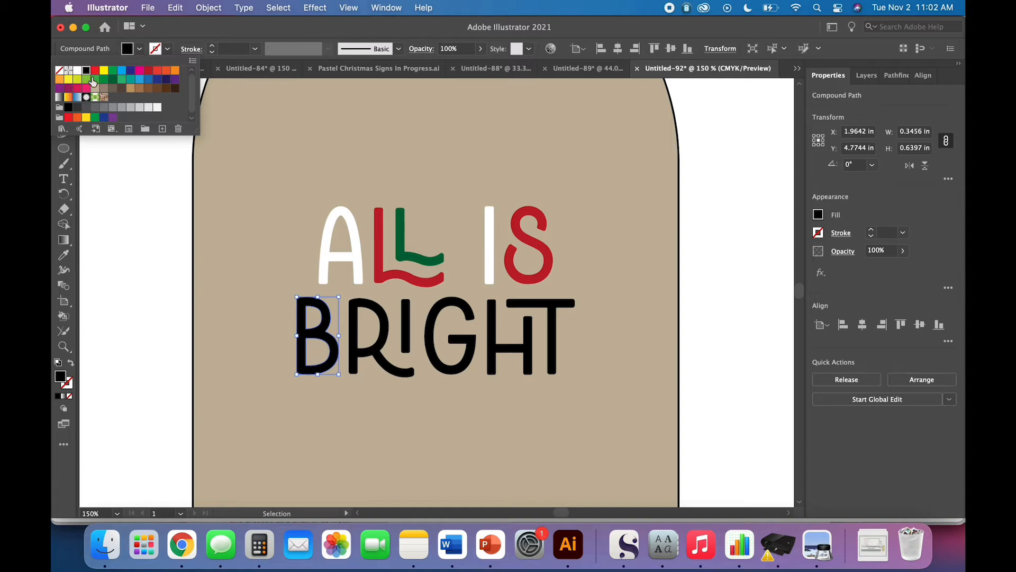
pyautogui.click(113, 79)
pyautogui.click(354, 345)
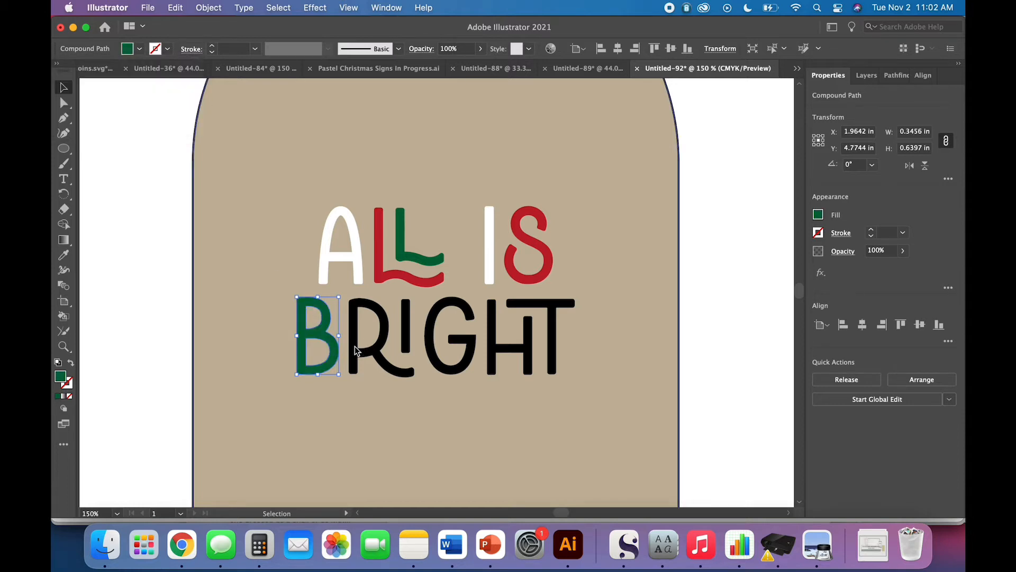
# - Fill the letter R of "BRIGHT" with white
pyautogui.click(355, 346)
pyautogui.click(141, 50)
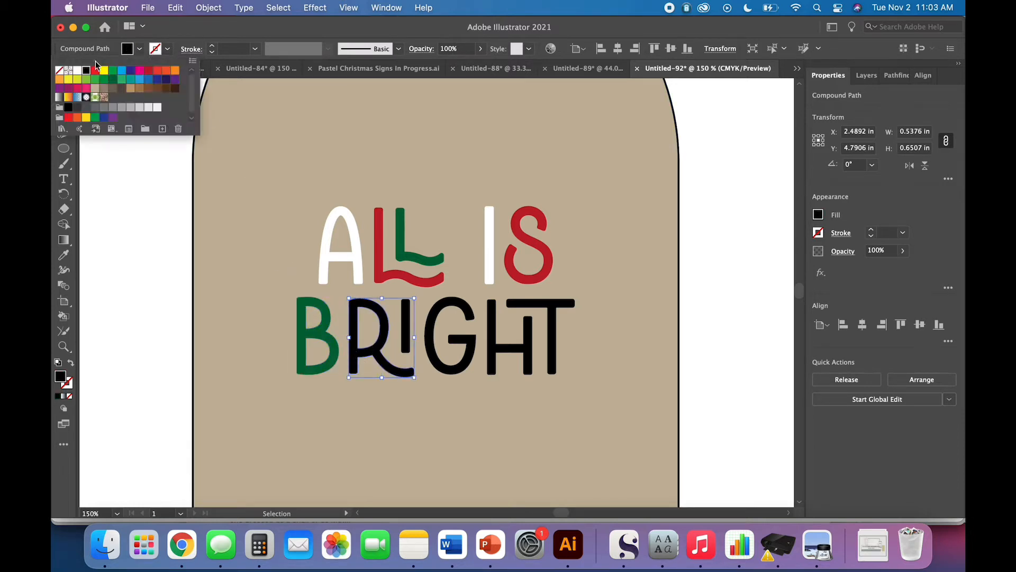
pyautogui.click(77, 71)
pyautogui.click(403, 344)
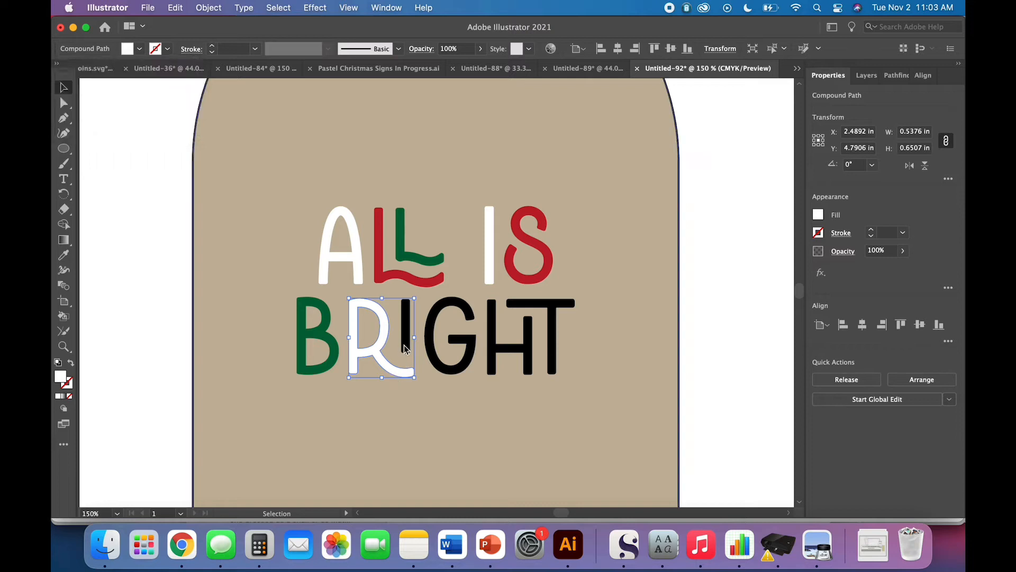
# - Fill the letter I of "BRIGHT" with the dark red swatch
pyautogui.click(406, 348)
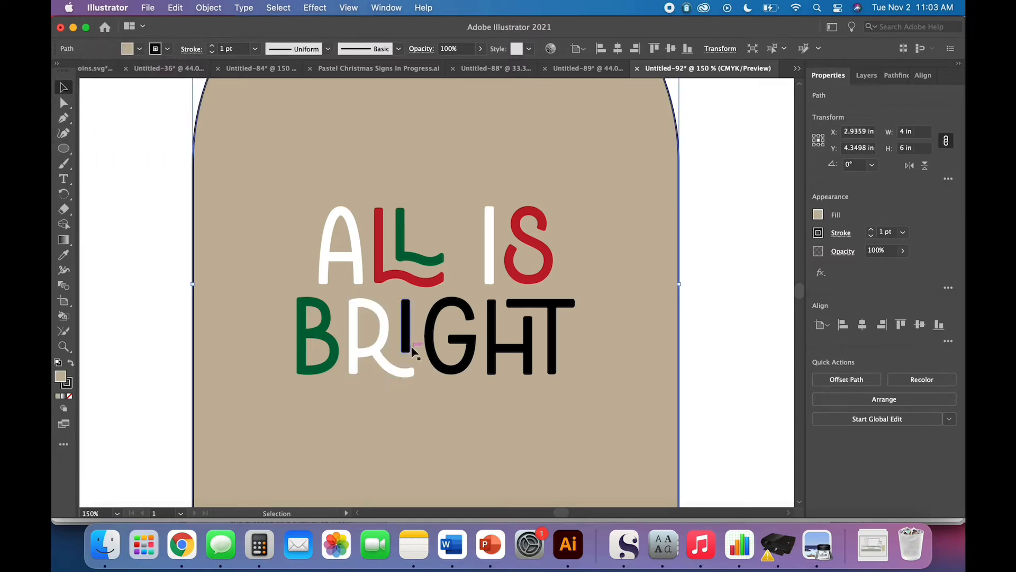
pyautogui.click(139, 49)
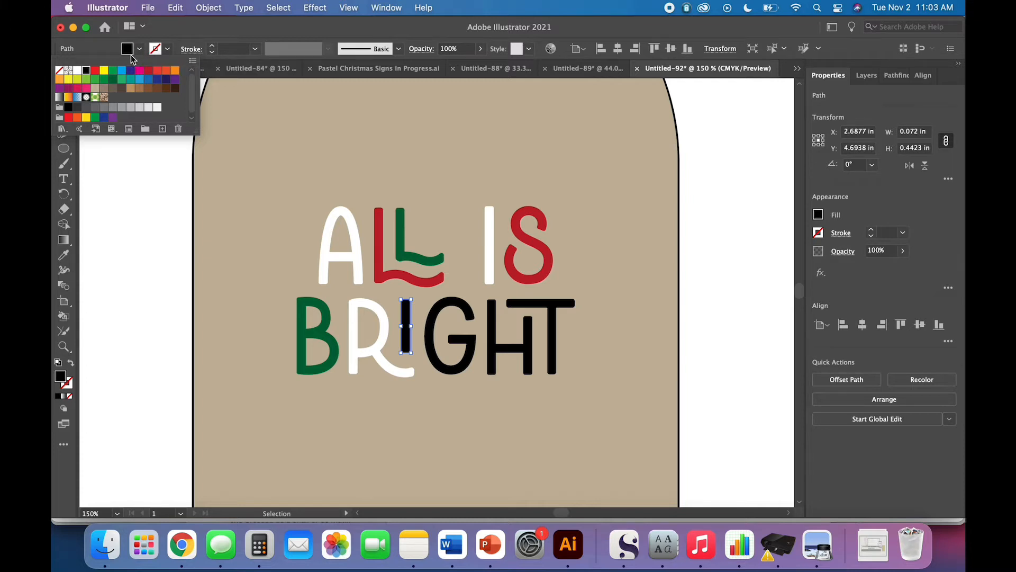
pyautogui.click(148, 74)
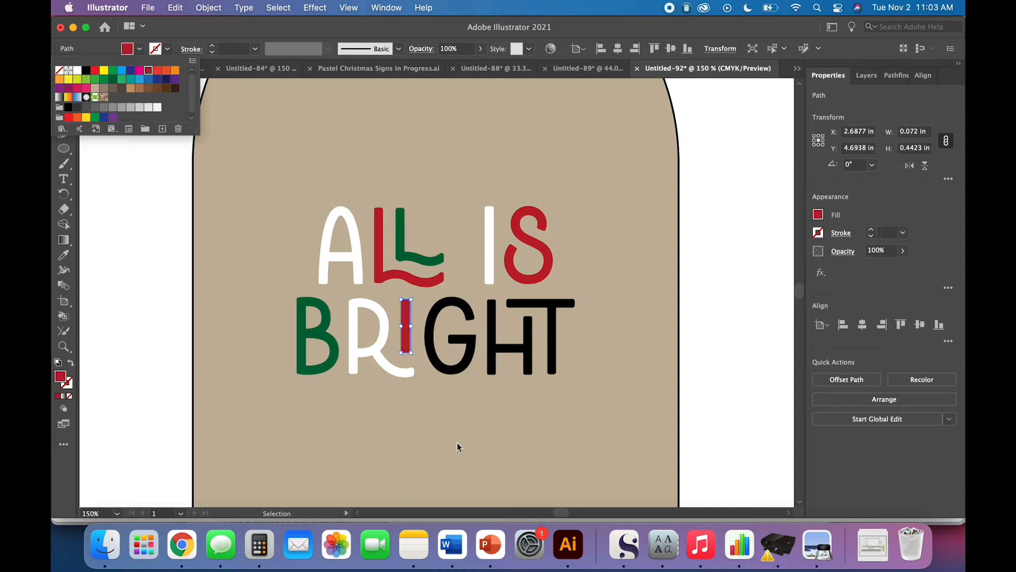
pyautogui.click(457, 442)
# - Fill the letter G of "BRIGHT" with the dark green swatch
pyautogui.click(453, 375)
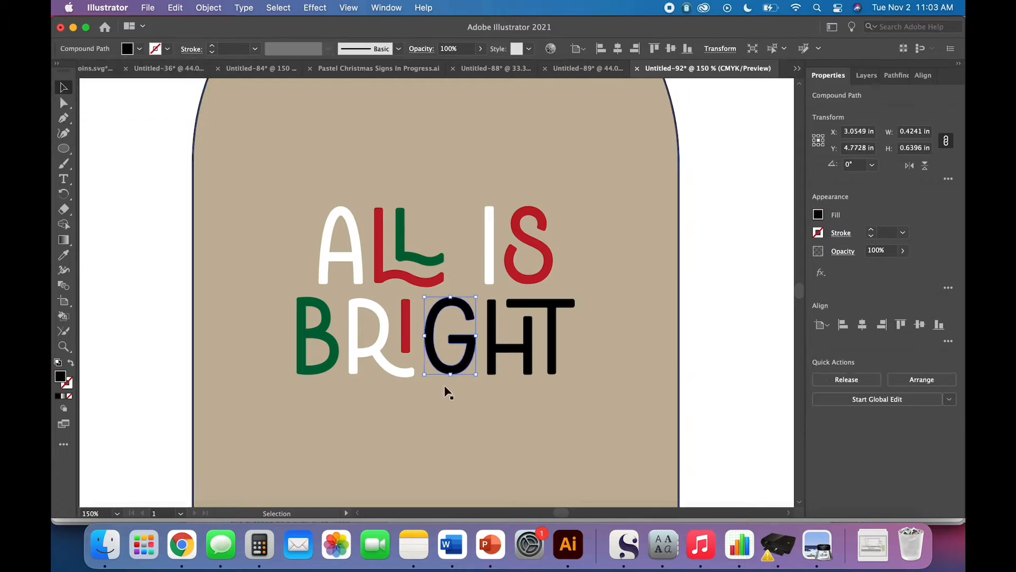
pyautogui.click(139, 48)
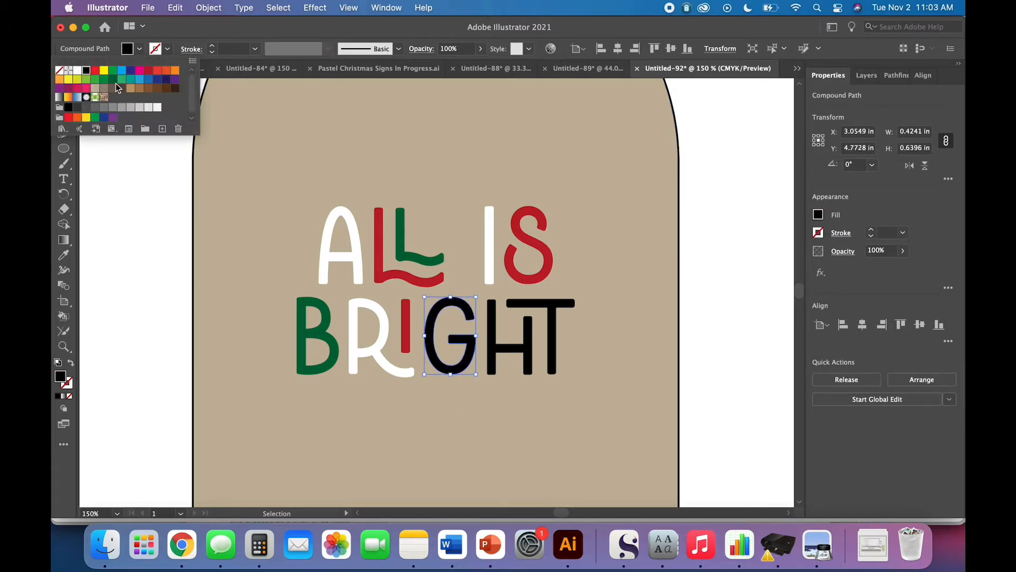
pyautogui.click(113, 79)
pyautogui.click(452, 398)
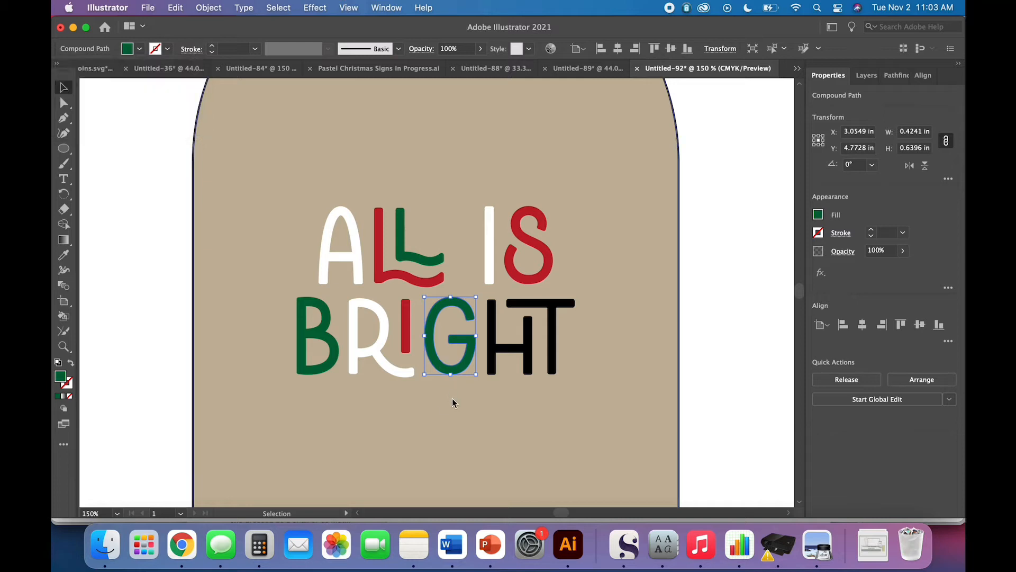
# - Fill the letter H of "BRIGHT" with white
pyautogui.click(484, 400)
pyautogui.click(491, 369)
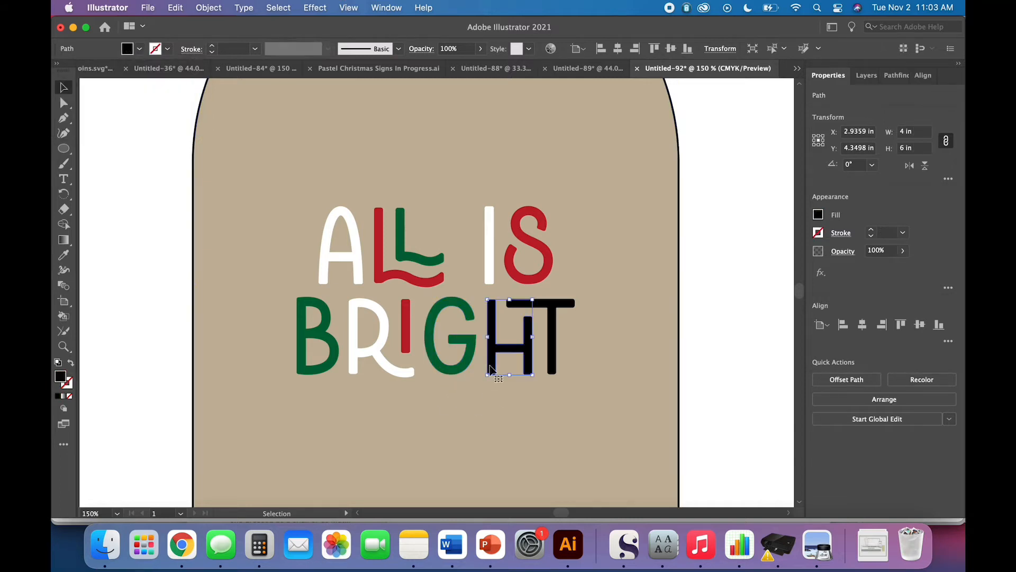
pyautogui.click(139, 51)
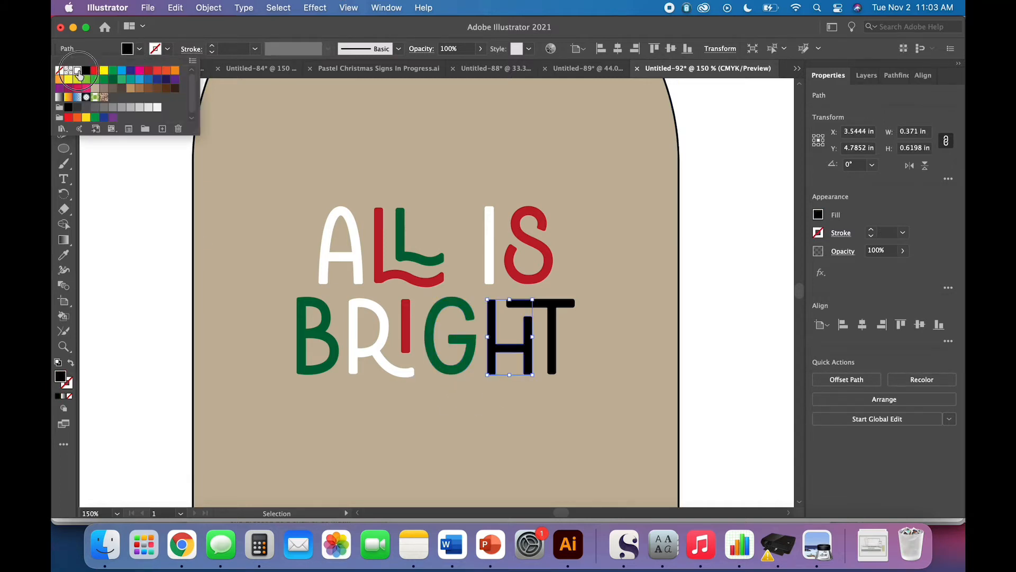
pyautogui.click(77, 70)
pyautogui.click(519, 458)
pyautogui.click(519, 457)
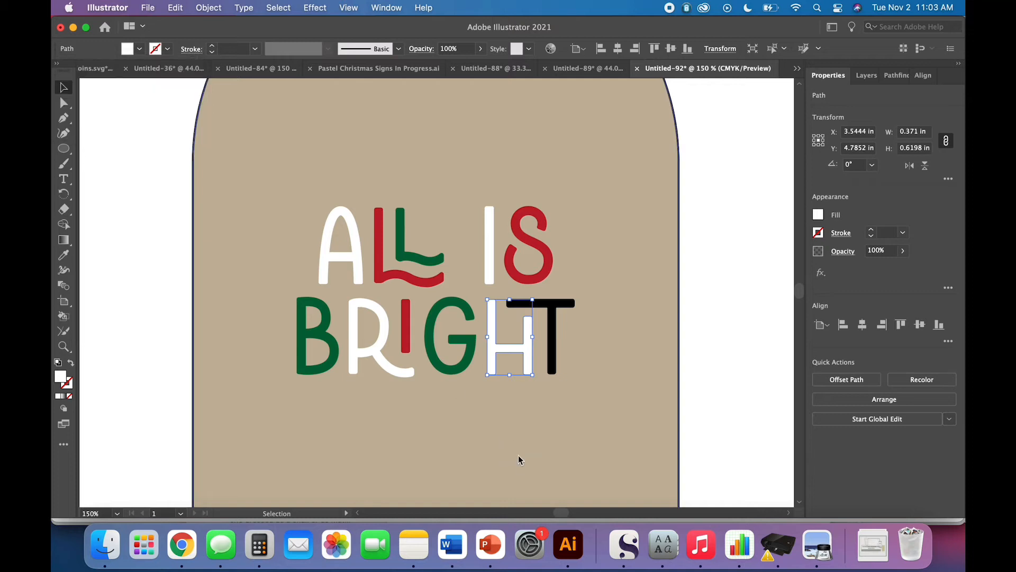
# - Fill the letter T of "BRIGHT" with the dark red swatch
pyautogui.click(551, 364)
pyautogui.click(138, 49)
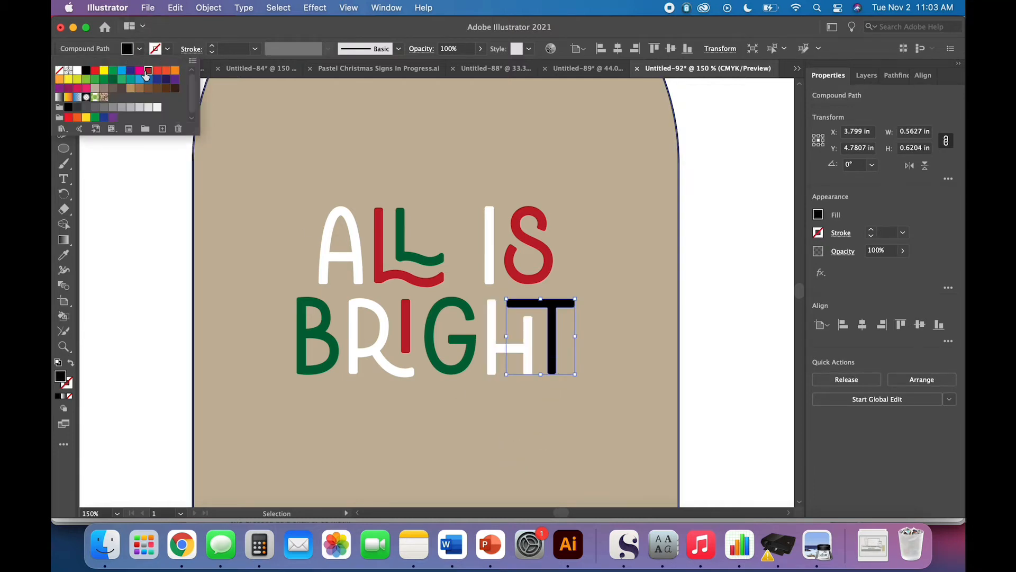
pyautogui.click(147, 71)
pyautogui.press('Escape')
pyautogui.press('super+minus')
pyautogui.press('super+minus')
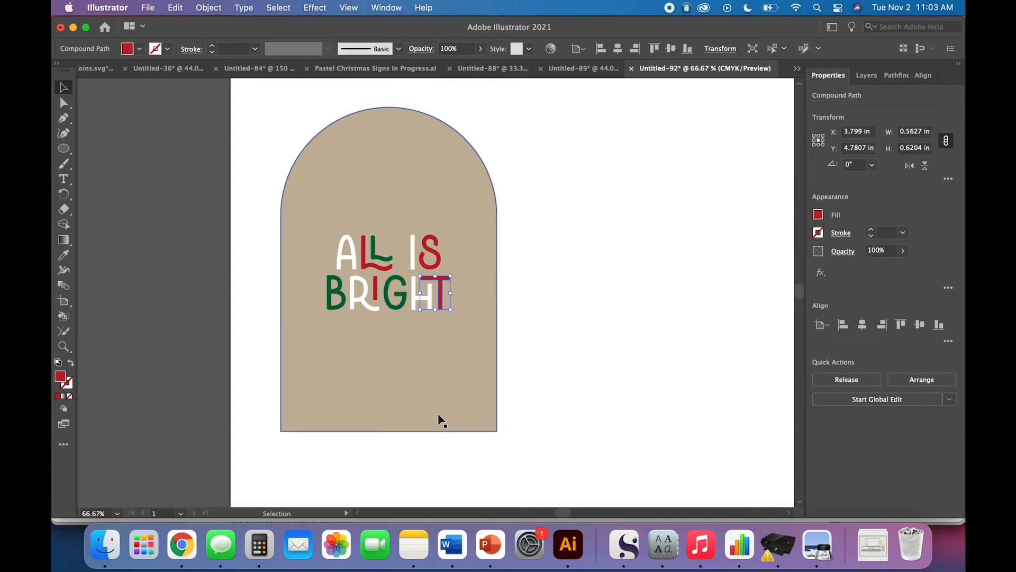
# - Select every letter of "ALL IS BRIGHT" without the arch and combine them into one group
pyautogui.click(457, 389)
pyautogui.moveTo(439, 294); pyautogui.dragTo(413, 300)
pyautogui.press('super+equal')
pyautogui.keyDown('shift'); pyautogui.click(402, 304); pyautogui.keyUp('shift')
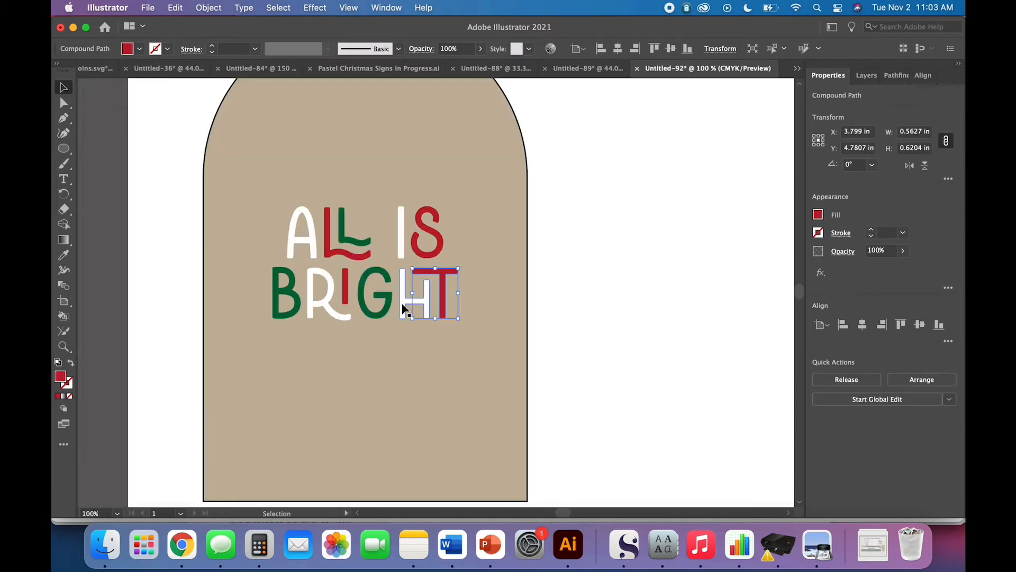
pyautogui.keyDown('shift'); pyautogui.click(385, 310); pyautogui.keyUp('shift')
pyautogui.keyDown('shift'); pyautogui.click(345, 296); pyautogui.keyUp('shift')
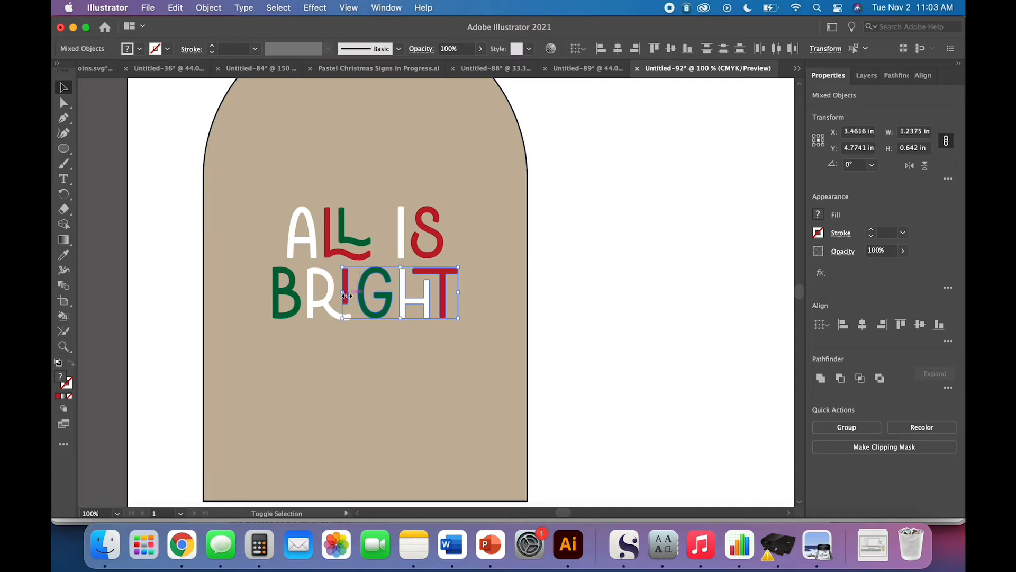
pyautogui.keyDown('shift'); pyautogui.click(323, 301); pyautogui.keyUp('shift')
pyautogui.keyDown('shift'); pyautogui.click(294, 308); pyautogui.keyUp('shift')
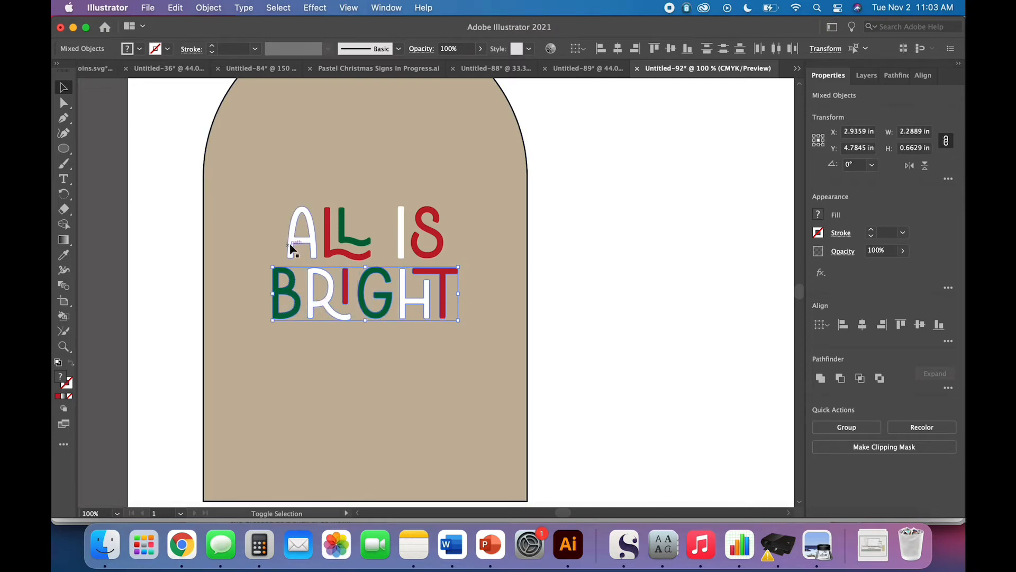
pyautogui.keyDown('shift'); pyautogui.click(293, 247); pyautogui.keyUp('shift')
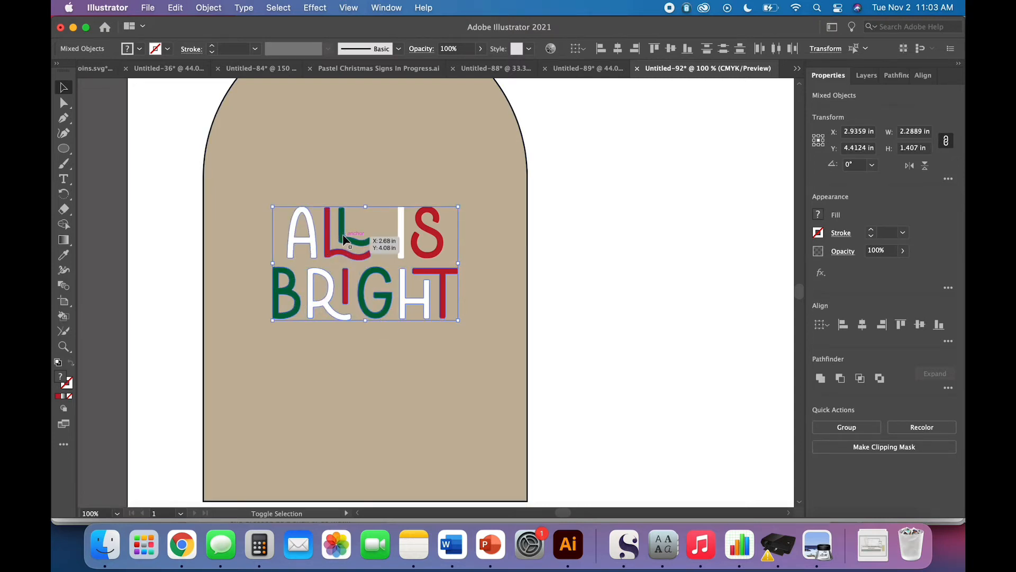
pyautogui.keyDown('shift'); pyautogui.click(421, 256); pyautogui.keyUp('shift')
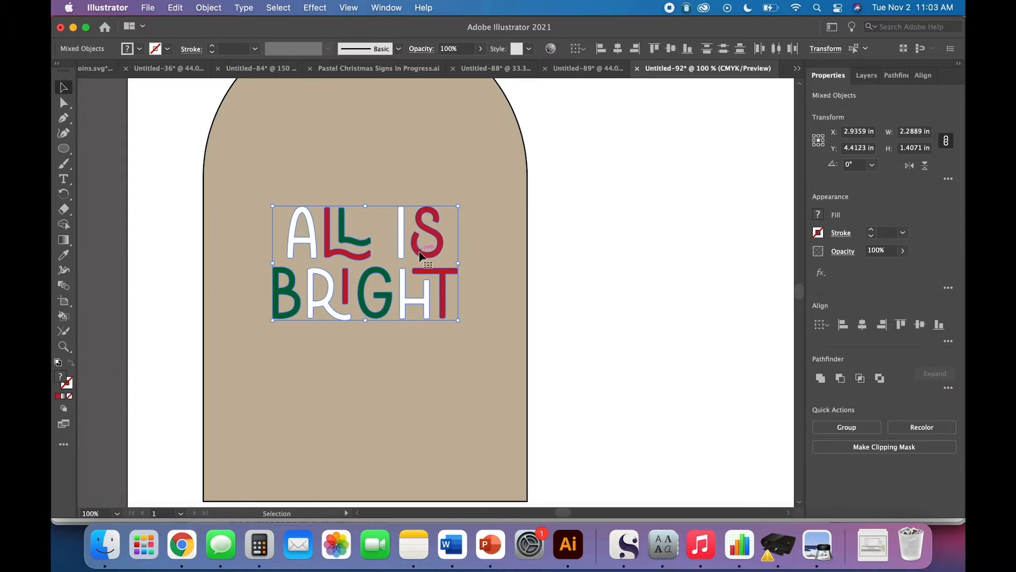
pyautogui.click(203, 7)
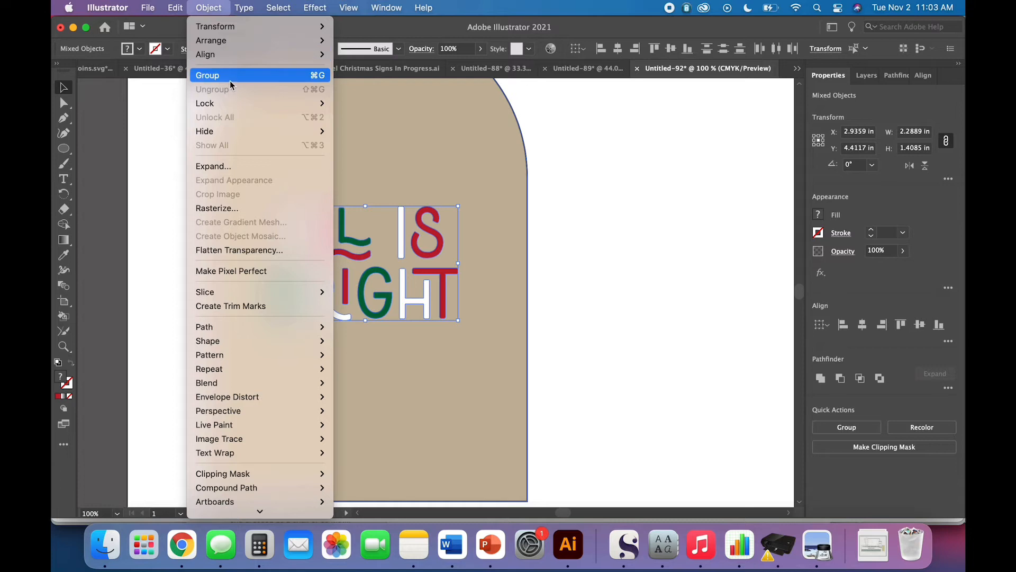
pyautogui.click(231, 78)
# - Center the lettering group and the arch on each other horizontally, and deselect everything
pyautogui.click(545, 302)
pyautogui.press('super+a')
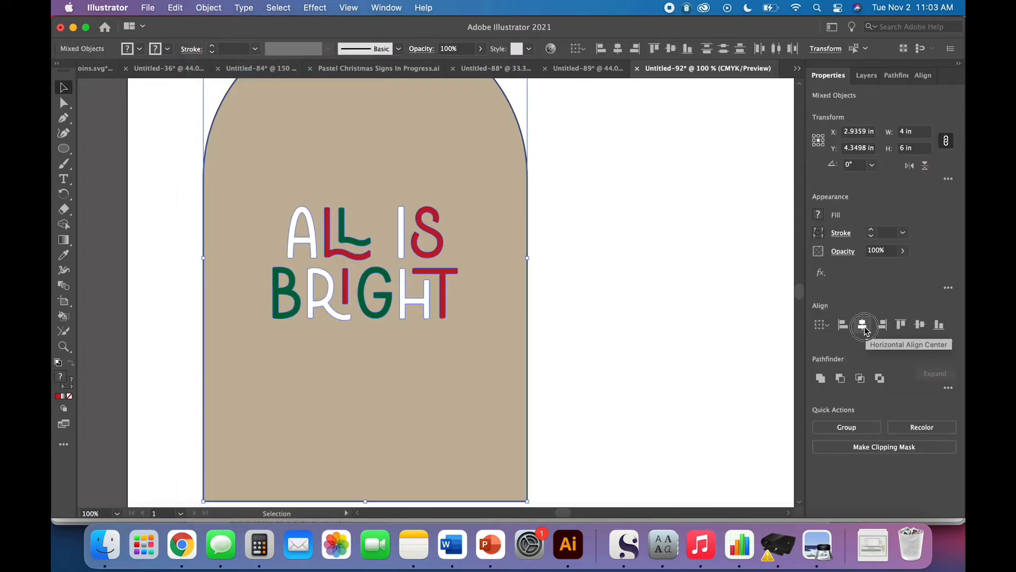
pyautogui.click(666, 392)
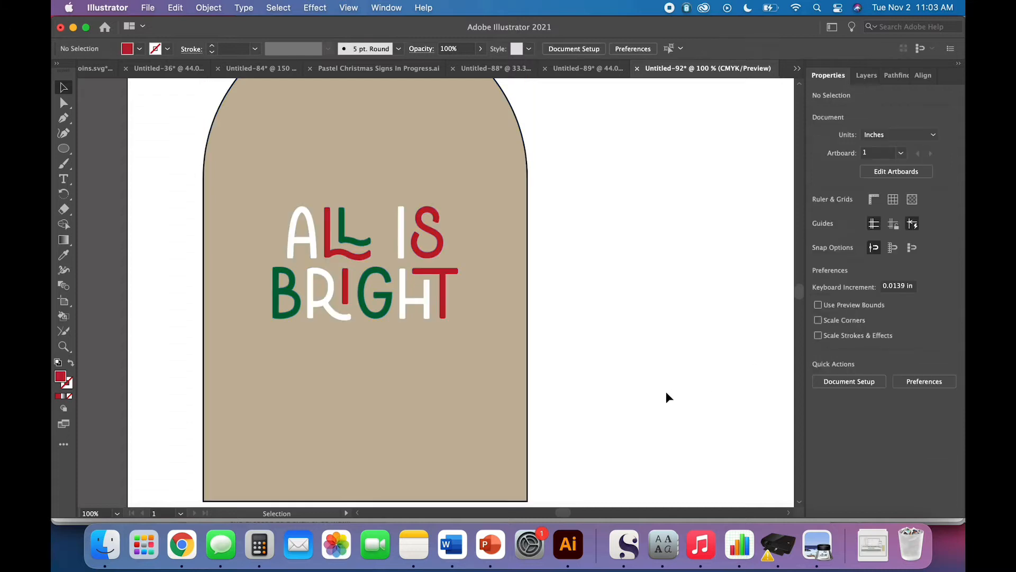
# - Reposition the grouped "ALL IS BRIGHT" lettering slightly higher on the arch and deselect it
pyautogui.press('super+minus')
pyautogui.moveTo(427, 303)
pyautogui.mouseDown()
pyautogui.moveTo(428, 349)
pyautogui.moveTo(427, 290)
pyautogui.mouseUp()
pyautogui.click(579, 338)
pyautogui.moveTo(579, 338); pyautogui.dragTo(444, 238)
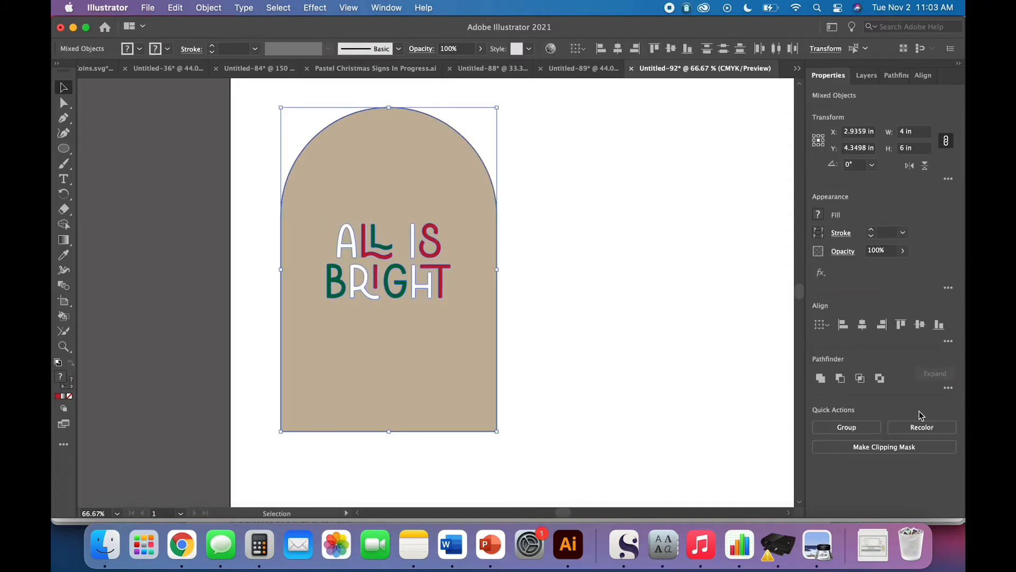
pyautogui.click(559, 359)
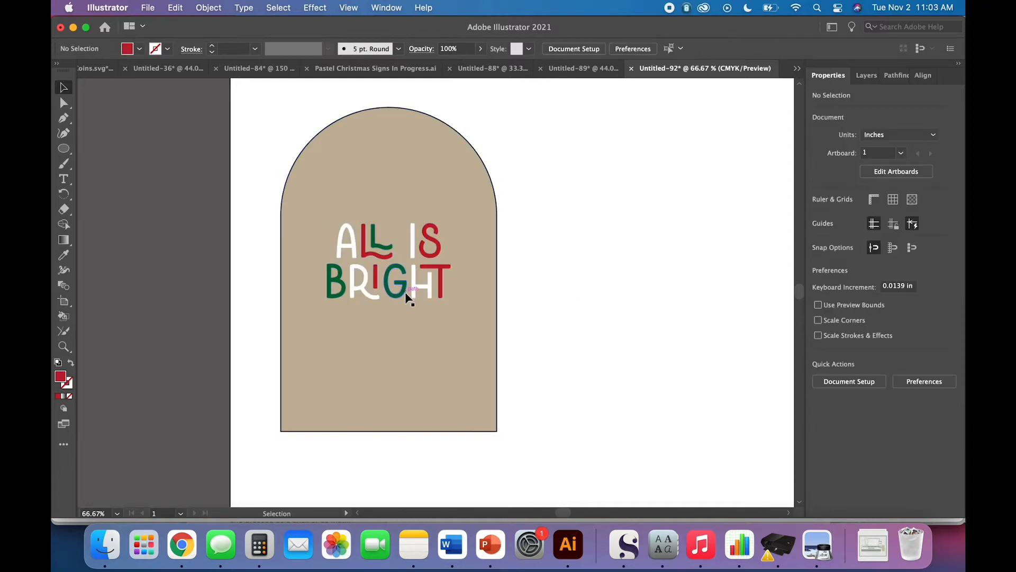
pyautogui.click(408, 296)
pyautogui.moveTo(405, 295); pyautogui.dragTo(405, 302)
pyautogui.click(545, 313)
# - Draw a 0.25 in red circle and place it on the arch above and left of the word "ALL"
pyautogui.hscroll(2, 540, 324)
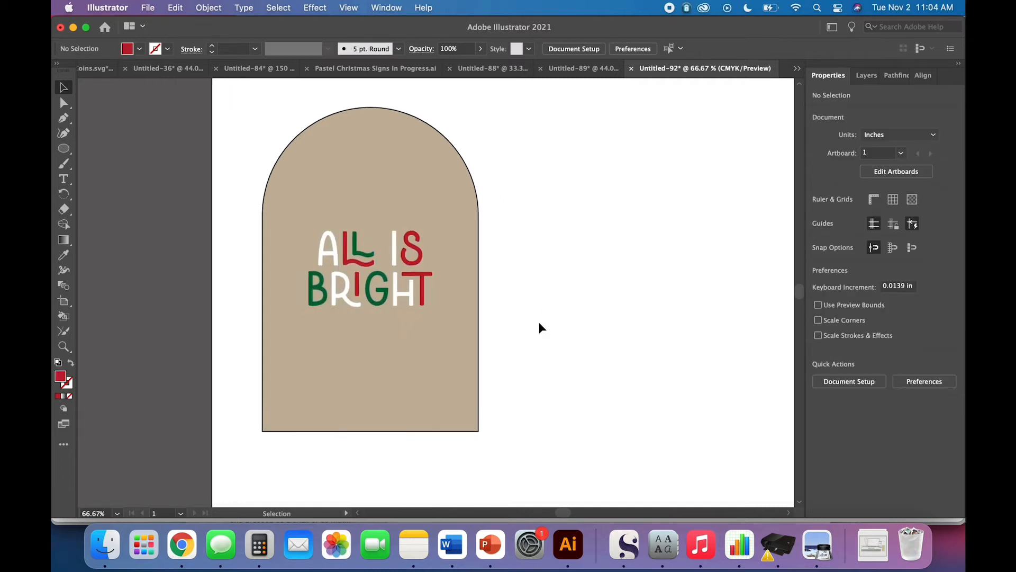
pyautogui.click(61, 151)
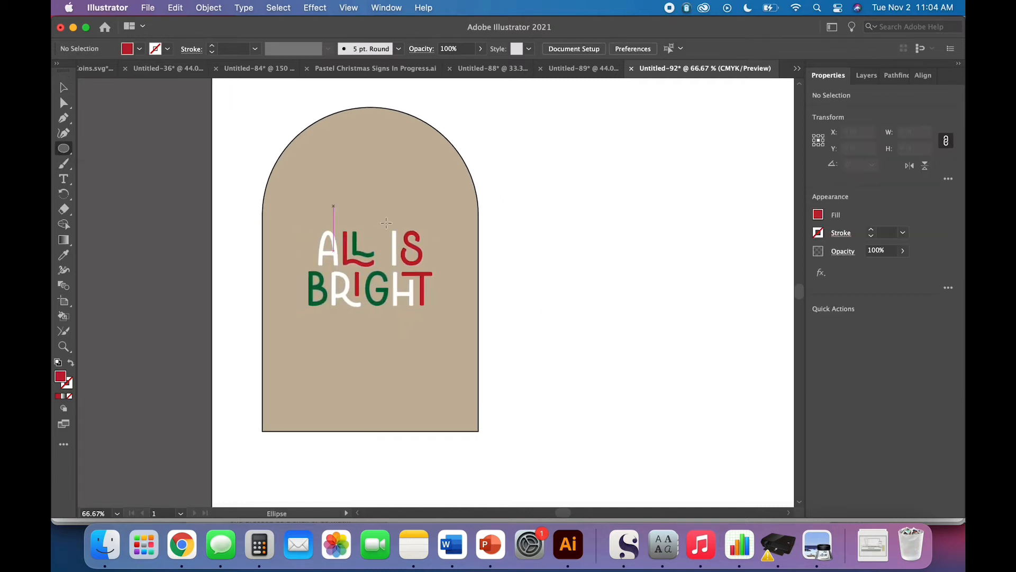
pyautogui.click(550, 273)
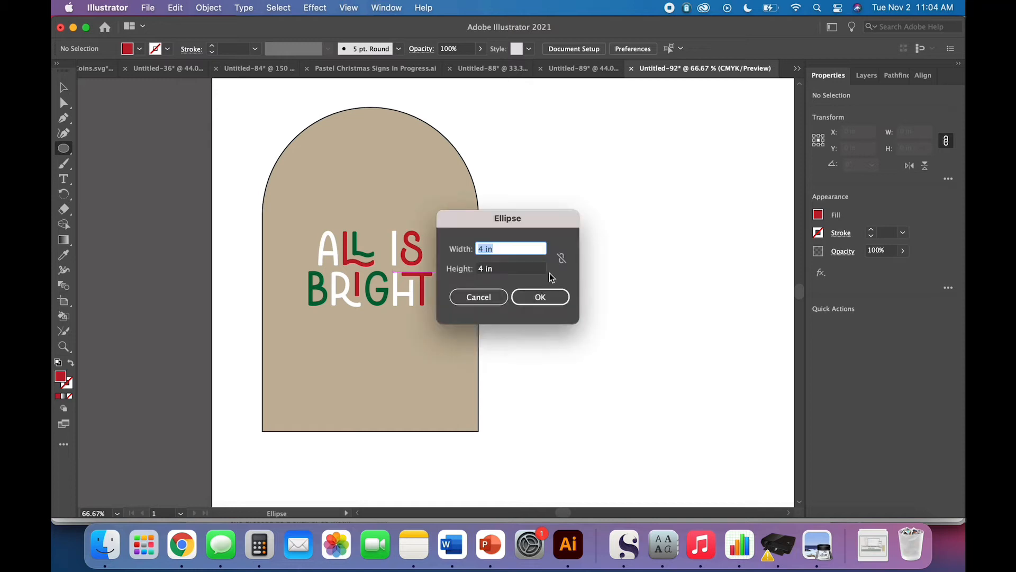
pyautogui.press('Tab')
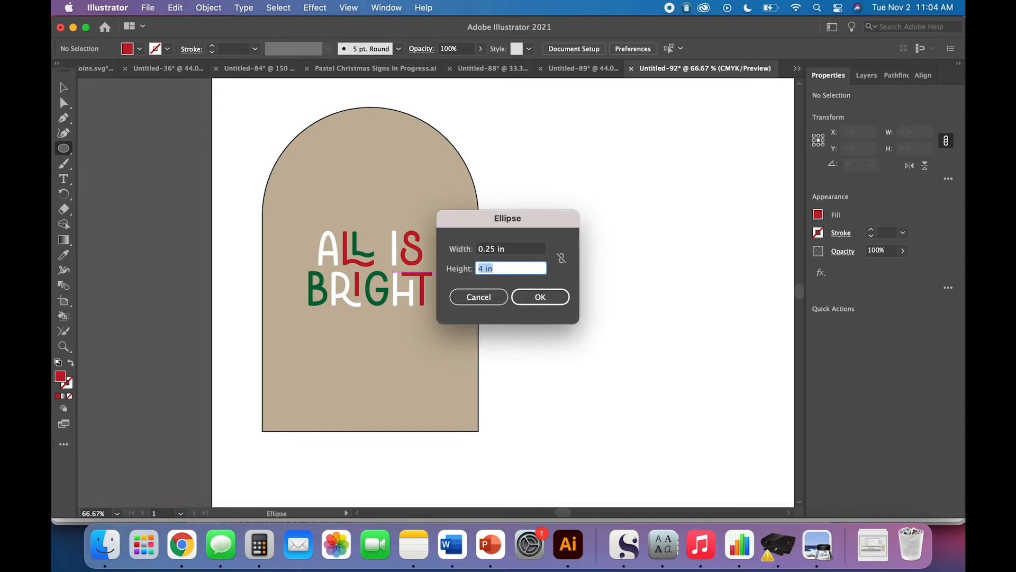
pyautogui.press('Return')
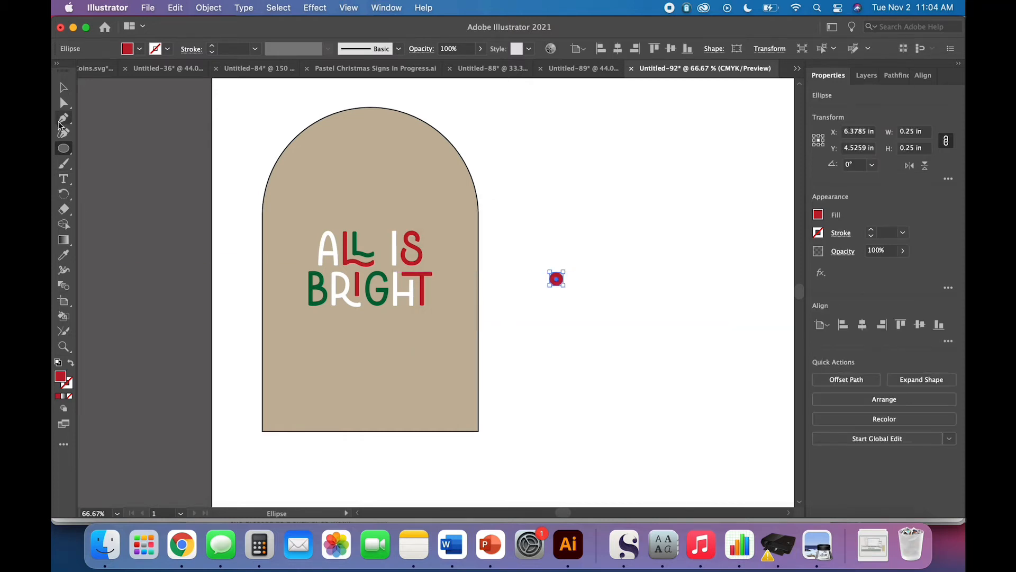
pyautogui.click(63, 88)
pyautogui.moveTo(555, 277); pyautogui.dragTo(313, 212)
pyautogui.click(590, 224)
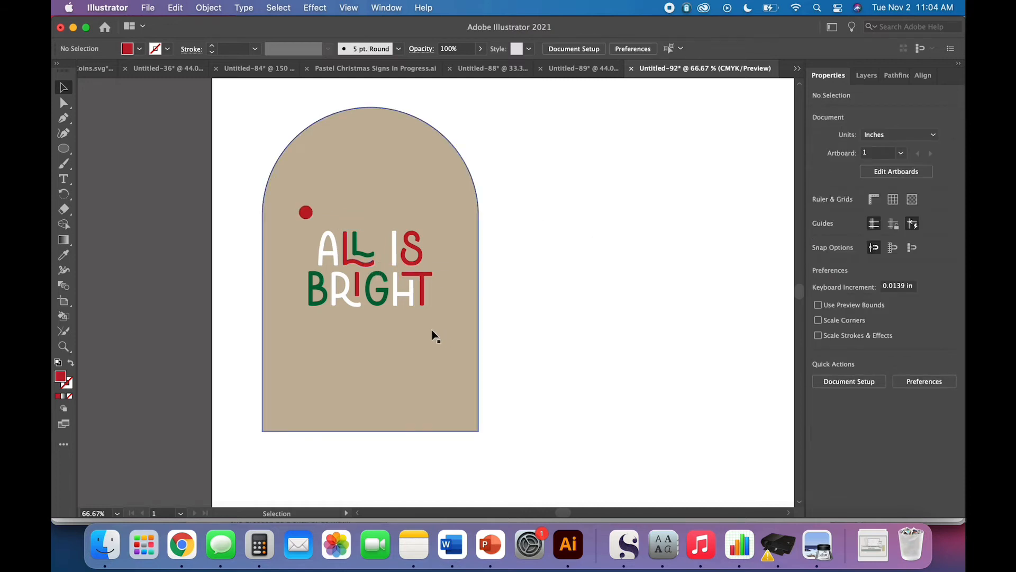
# - Duplicate the red circle and place two copies below "BRIGHT", one under the B and R and one lower under the H
pyautogui.click(306, 213)
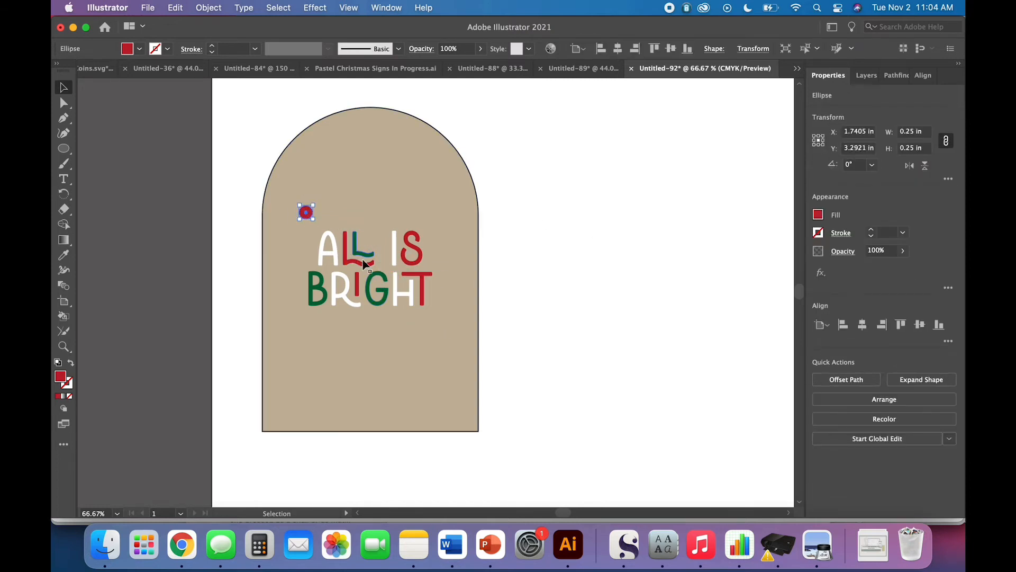
pyautogui.press('super+c')
pyautogui.press('super+v')
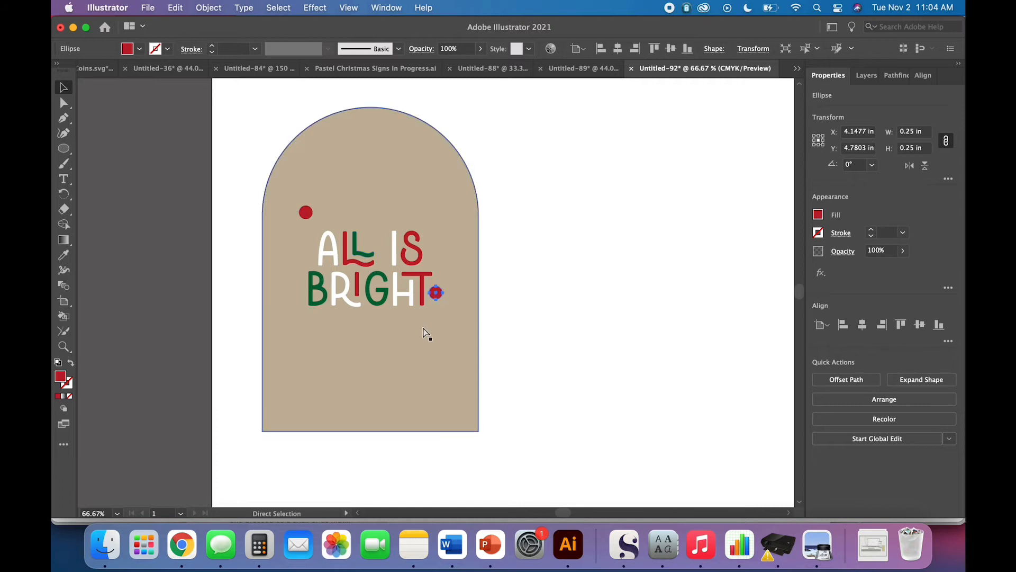
pyautogui.press('a')
pyautogui.press('v')
pyautogui.click(502, 329)
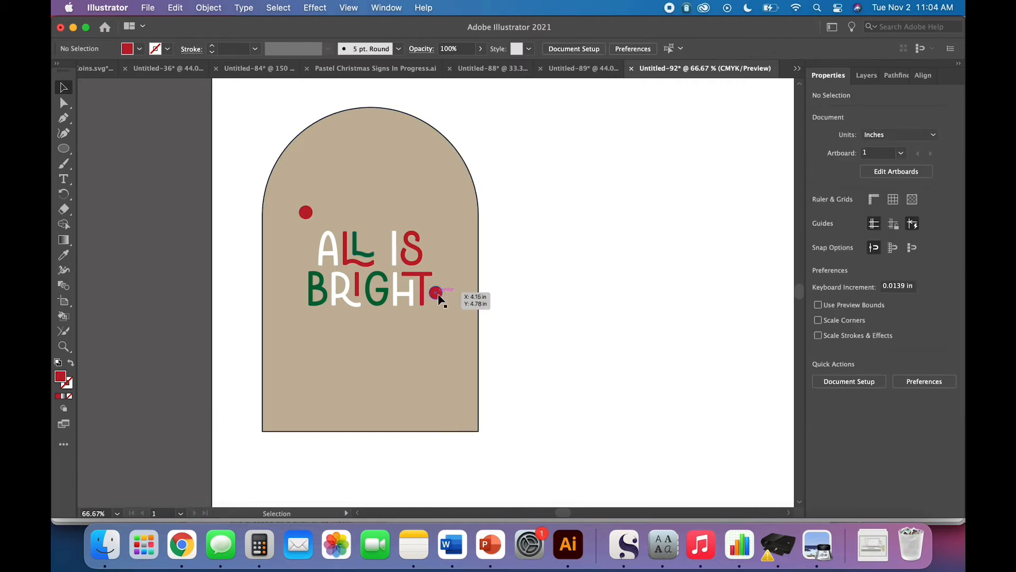
pyautogui.moveTo(437, 296); pyautogui.dragTo(324, 352)
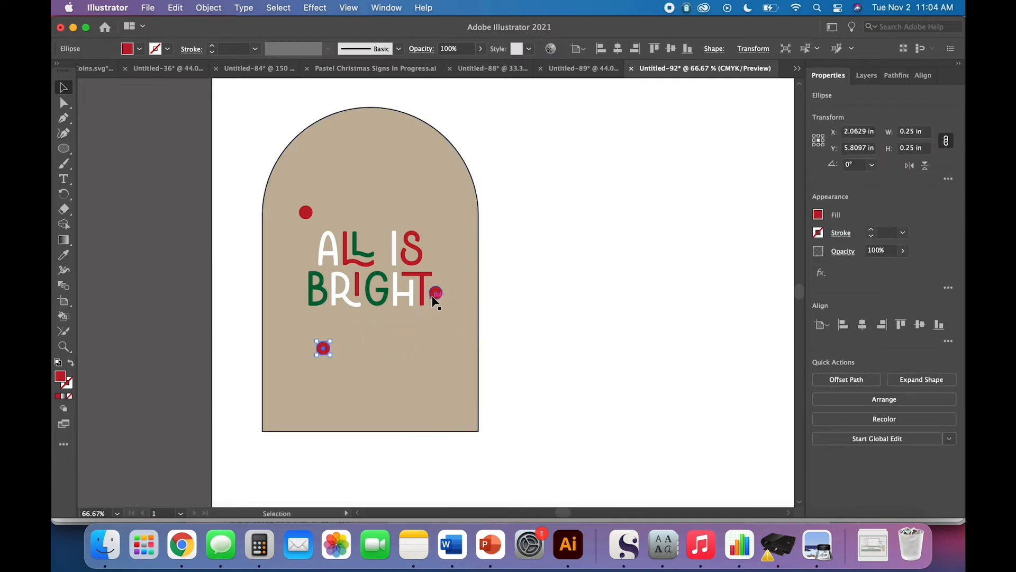
pyautogui.moveTo(432, 305); pyautogui.dragTo(404, 379)
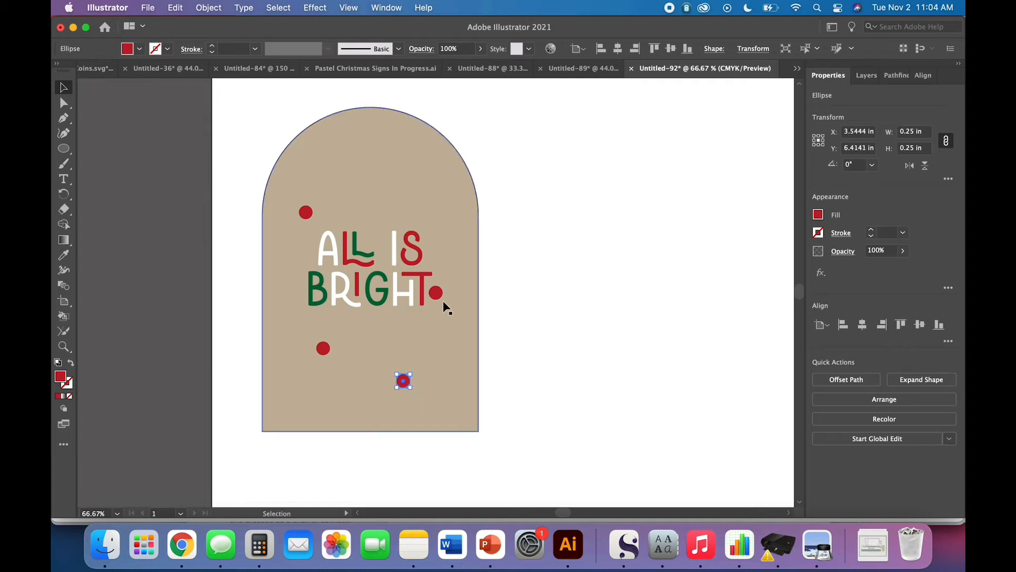
# - Place five more red circle copies: two near the arch's top, one beside the T, one below it, and one near the bottom left corner
pyautogui.moveTo(440, 294); pyautogui.dragTo(398, 154)
pyautogui.moveTo(440, 293); pyautogui.dragTo(454, 349)
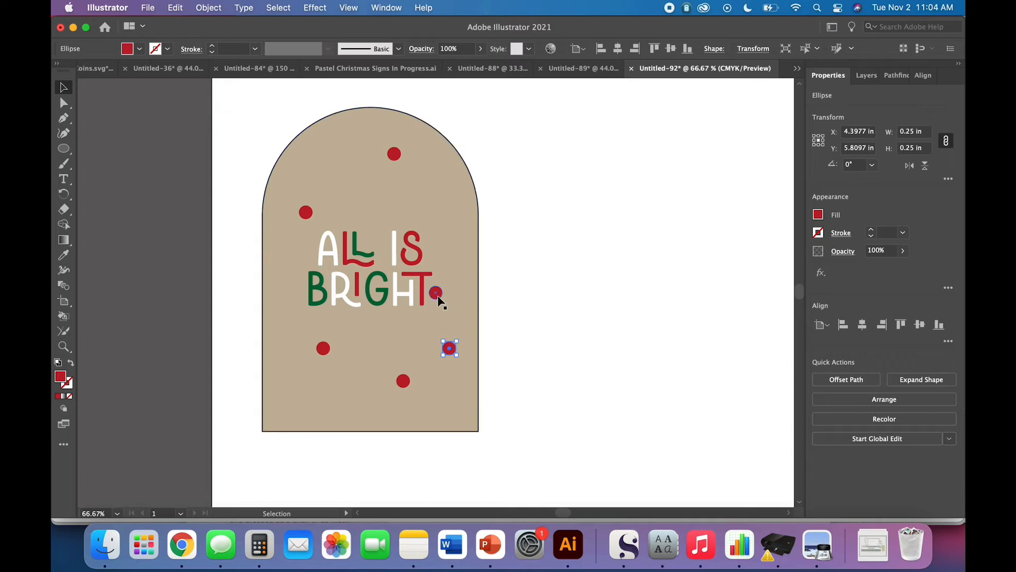
pyautogui.moveTo(437, 295); pyautogui.dragTo(338, 144)
pyautogui.moveTo(436, 294); pyautogui.dragTo(300, 412)
pyautogui.moveTo(437, 292)
pyautogui.mouseDown()
pyautogui.moveTo(445, 181)
pyautogui.moveTo(453, 301)
pyautogui.mouseUp()
# - Add another circle copy, fill it dark green, place it above "ALL", and delete the extra red copy beside the T
pyautogui.press('super+c')
pyautogui.press('super+v')
pyautogui.click(141, 50)
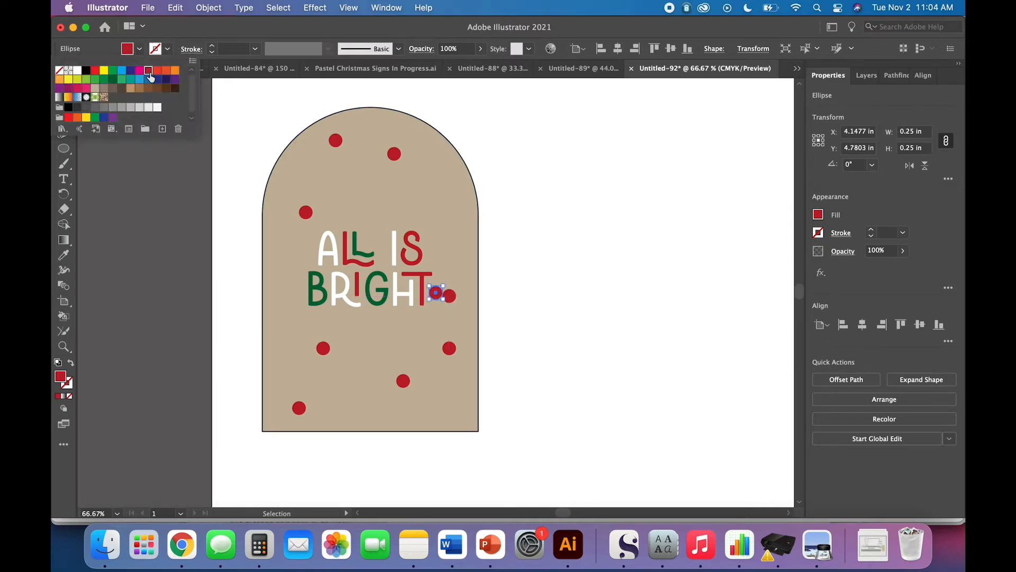
pyautogui.click(602, 281)
pyautogui.click(602, 281)
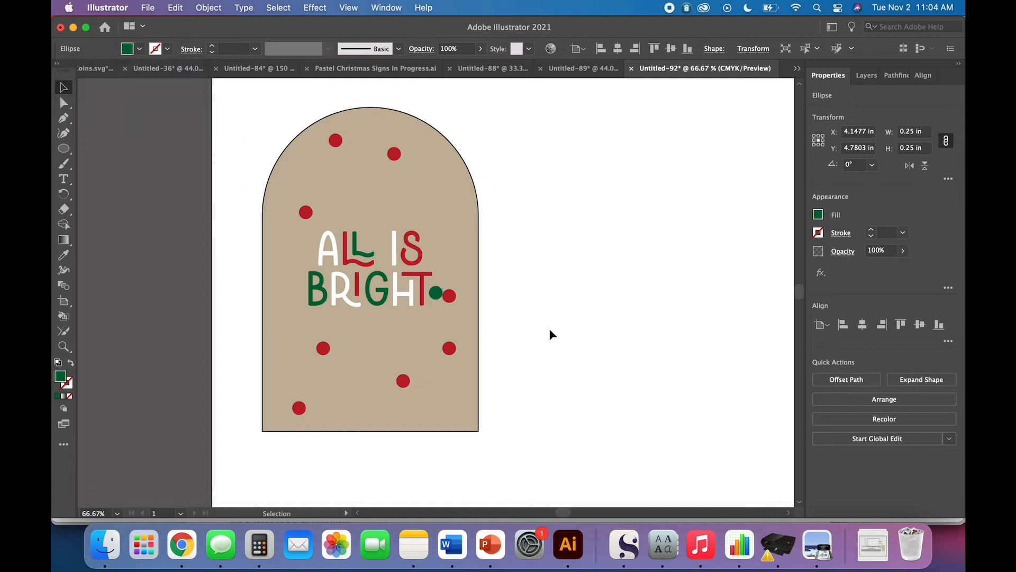
pyautogui.moveTo(440, 300); pyautogui.dragTo(368, 187)
pyautogui.press('super+v')
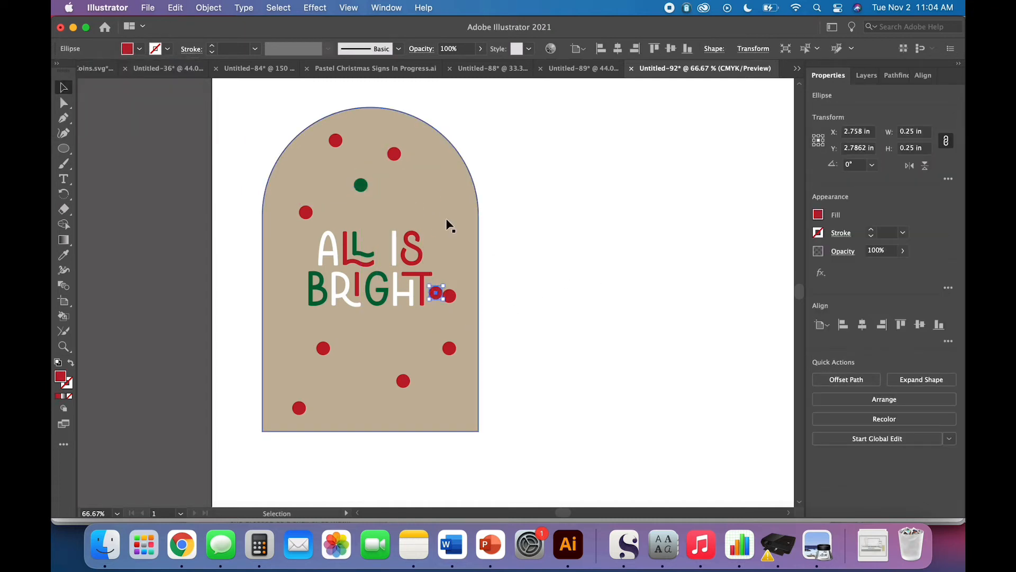
pyautogui.press('Delete')
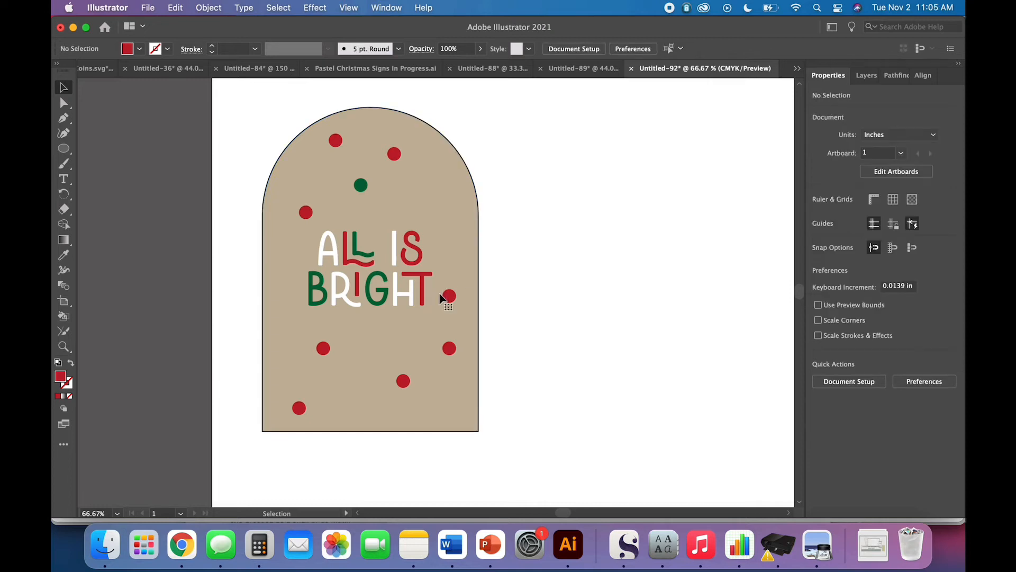
# - Duplicate the green circle and place one copy at the arch's upper right and one centered just below "BRIGHT"
pyautogui.click(362, 185)
pyautogui.press('super+c')
pyautogui.press('super+v')
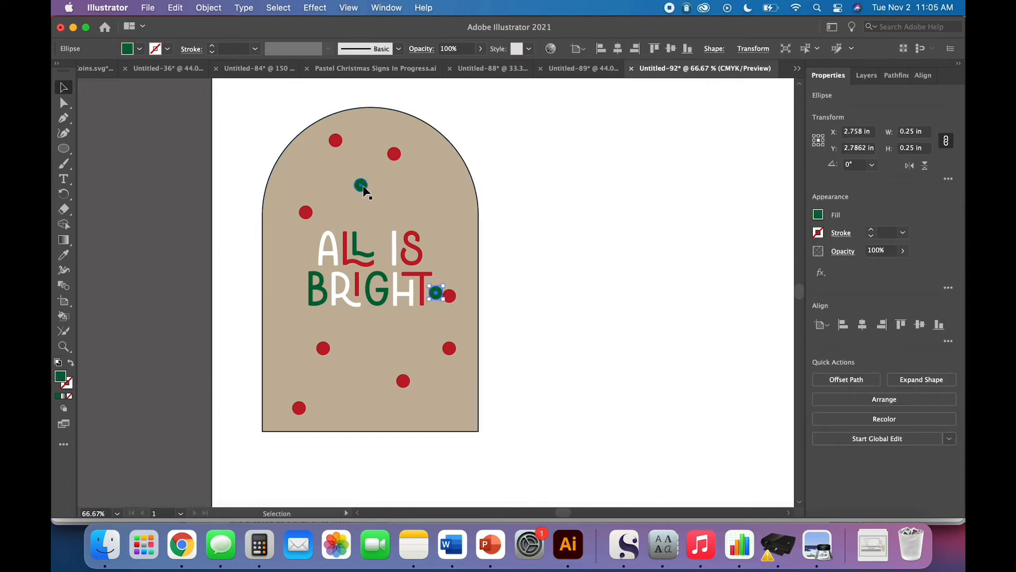
pyautogui.moveTo(444, 293); pyautogui.dragTo(447, 200)
pyautogui.moveTo(436, 295); pyautogui.dragTo(370, 339)
# - Place two more green circle copies, one near the arch's bottom right corner and one low on the arch, slightly left of center
pyautogui.press('super+v')
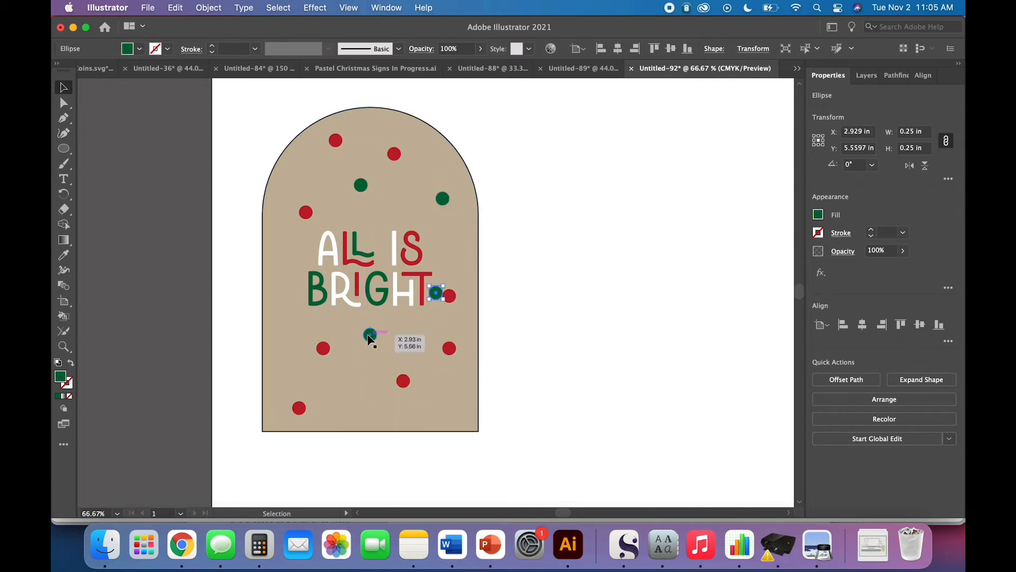
pyautogui.moveTo(437, 296); pyautogui.dragTo(445, 404)
pyautogui.press('super+v')
pyautogui.moveTo(435, 293); pyautogui.dragTo(353, 392)
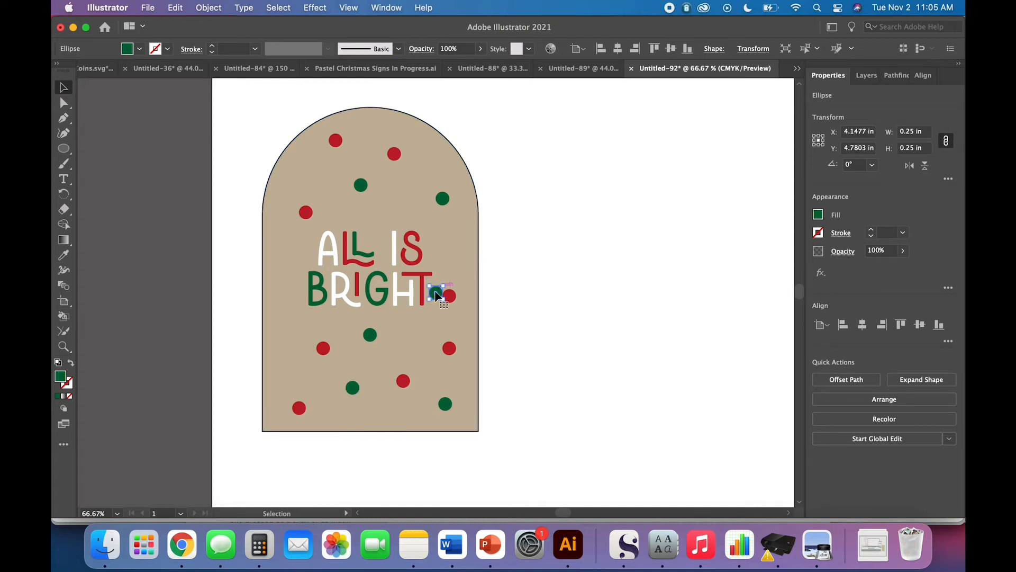
# - Place two green circle copies along the arch's left edge, one slightly below "BRIGHT" and one beside "ALL"
pyautogui.moveTo(435, 292); pyautogui.dragTo(276, 309)
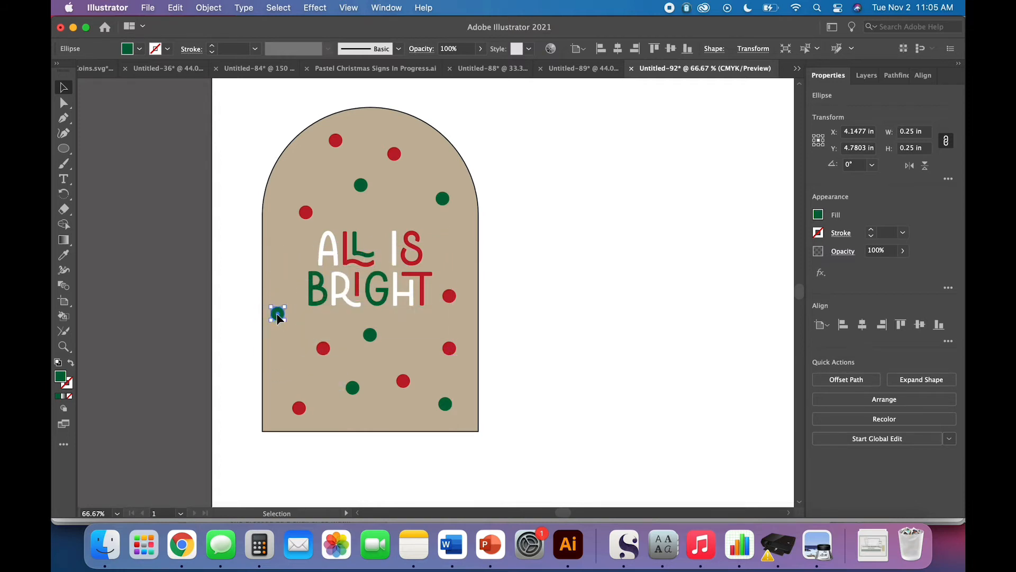
pyautogui.click(416, 450)
pyautogui.click(435, 292)
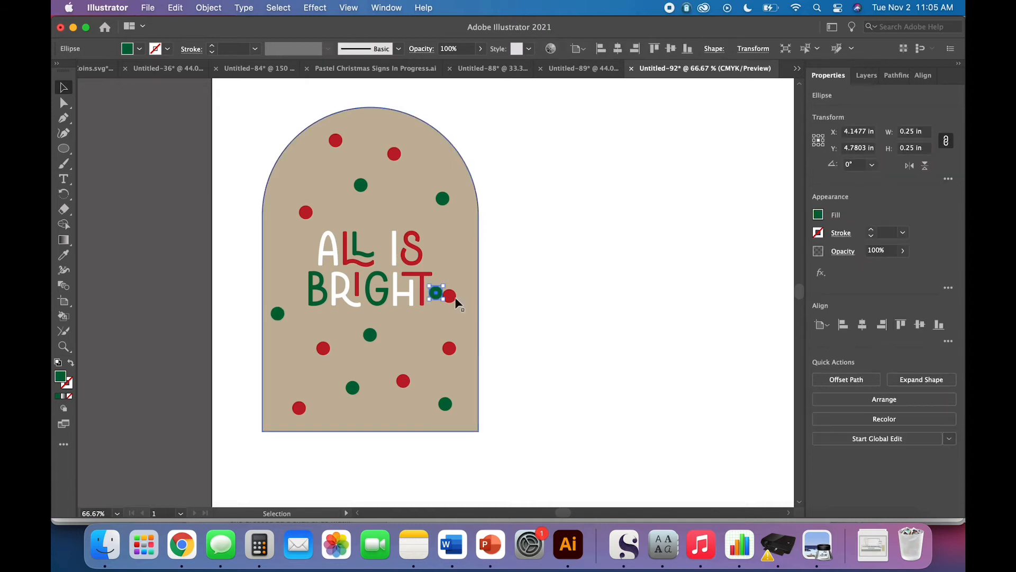
pyautogui.moveTo(434, 292); pyautogui.dragTo(283, 254)
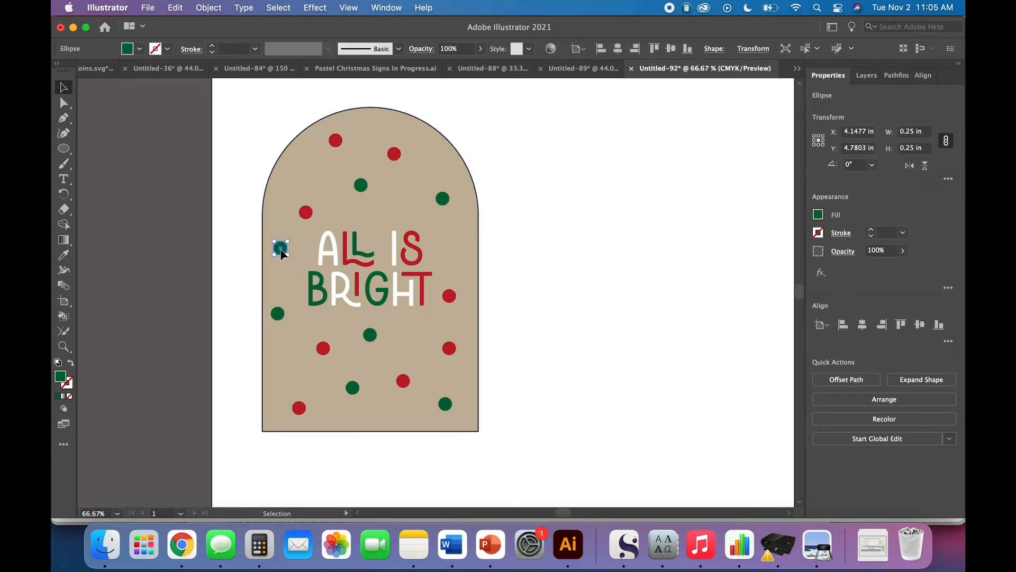
# - Add another circle copy, fill it white, and place white circles above "IS" and to the right of the S
pyautogui.press('super+v')
pyautogui.click(139, 49)
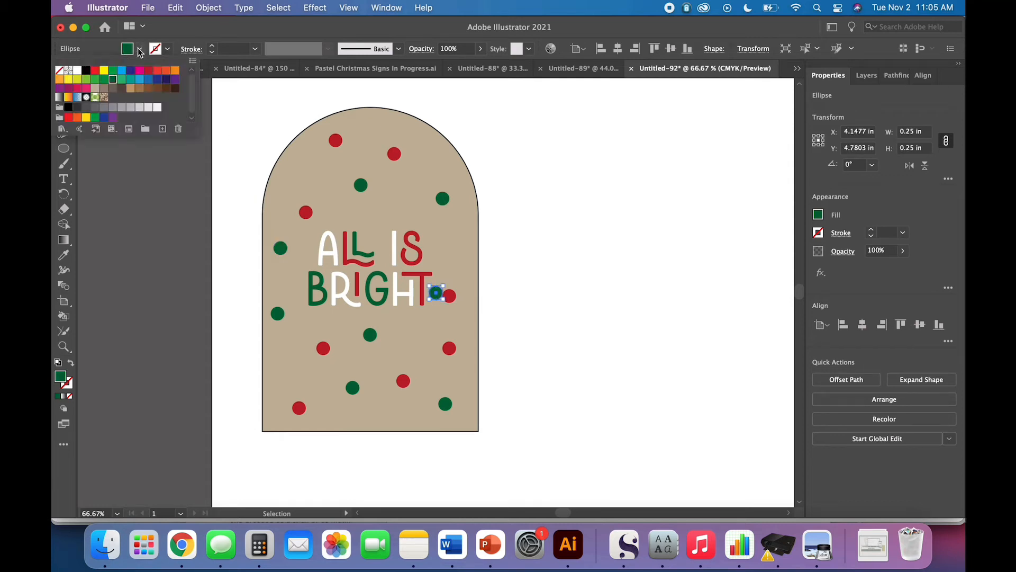
pyautogui.click(77, 74)
pyautogui.press('Escape')
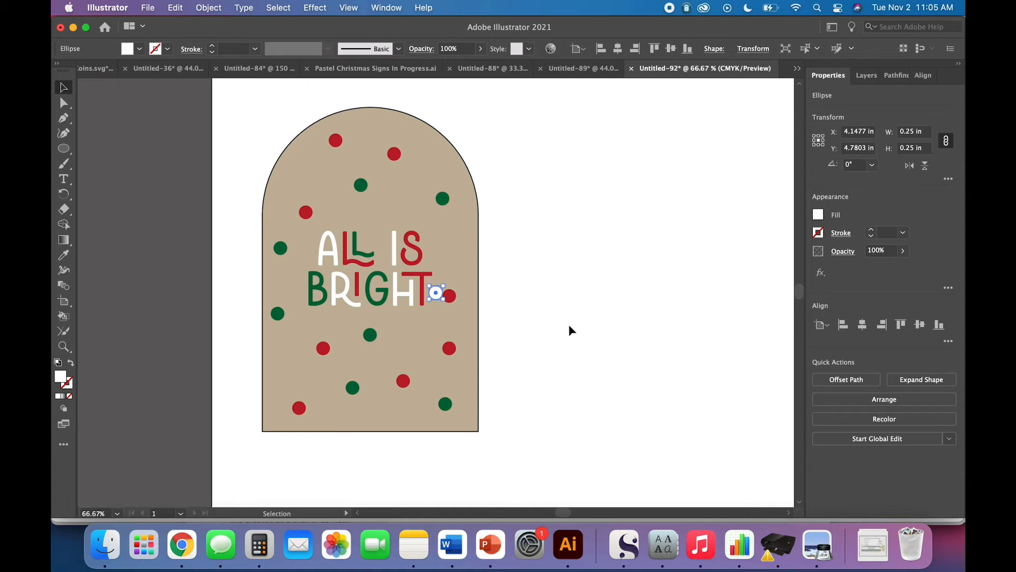
pyautogui.moveTo(435, 293); pyautogui.dragTo(452, 242)
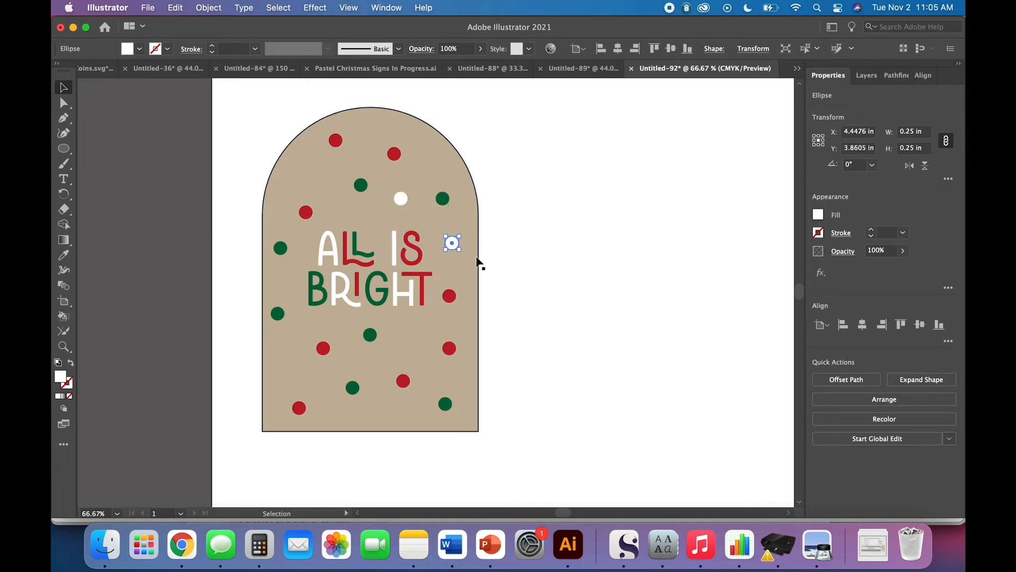
# - Place three white circle copies: one below the H and T, one on the arch's upper left, and one near its lower left edge
pyautogui.moveTo(436, 293); pyautogui.dragTo(413, 333)
pyautogui.press('super+v')
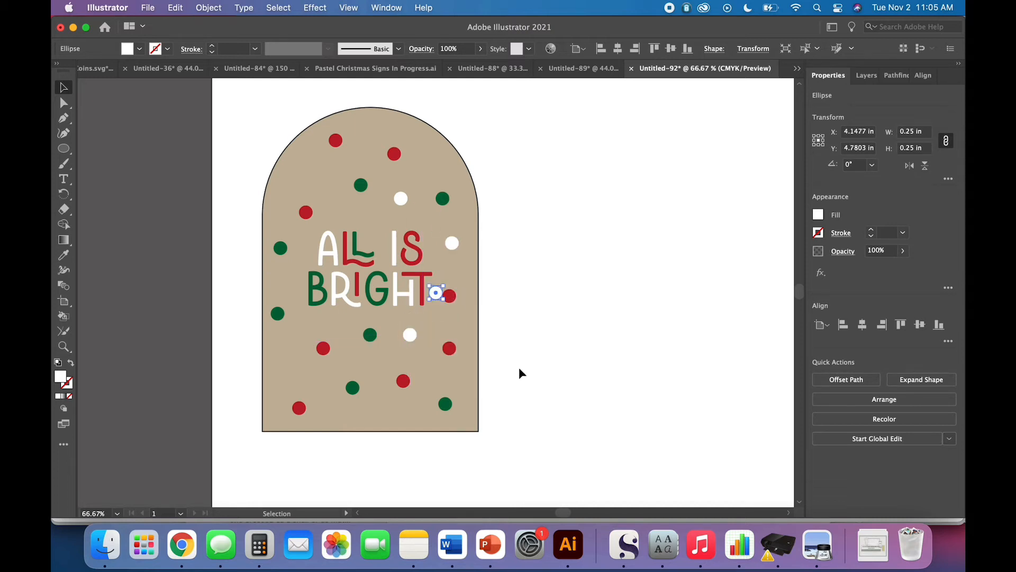
pyautogui.moveTo(436, 292); pyautogui.dragTo(300, 167)
pyautogui.press('super+v')
pyautogui.moveTo(435, 296); pyautogui.dragTo(289, 369)
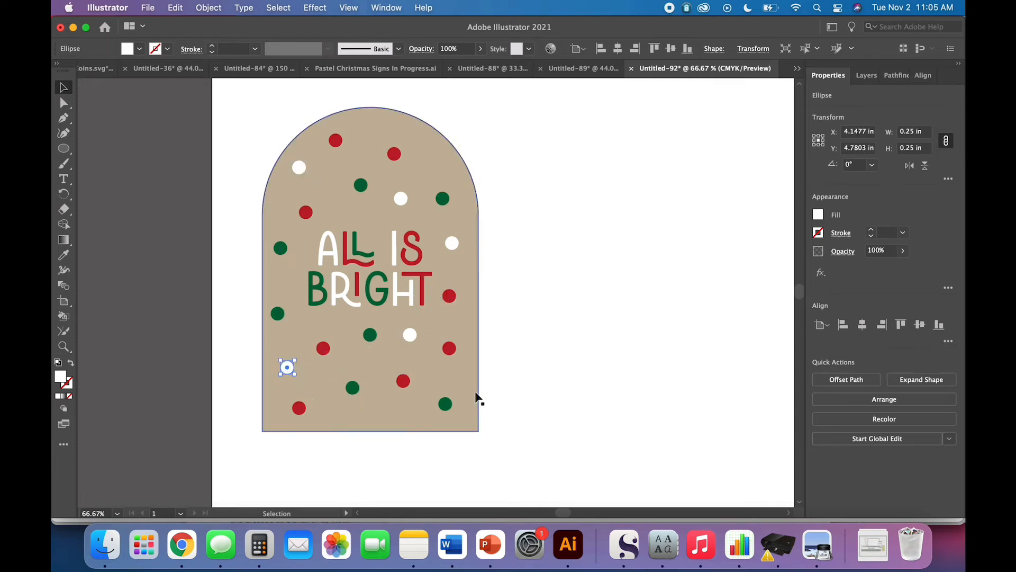
# - Place three more white circles, at the arch's top, its bottom edge and its upper right curve, and deselect everything
pyautogui.press('super+v')
pyautogui.moveTo(438, 291); pyautogui.dragTo(385, 122)
pyautogui.press('super+v')
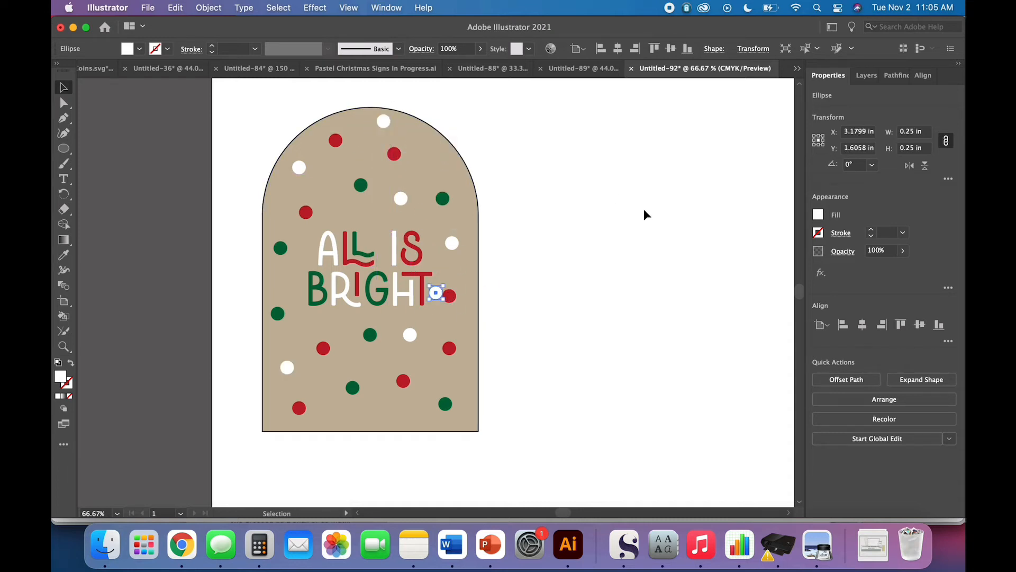
pyautogui.moveTo(435, 291); pyautogui.dragTo(385, 425)
pyautogui.click(560, 410)
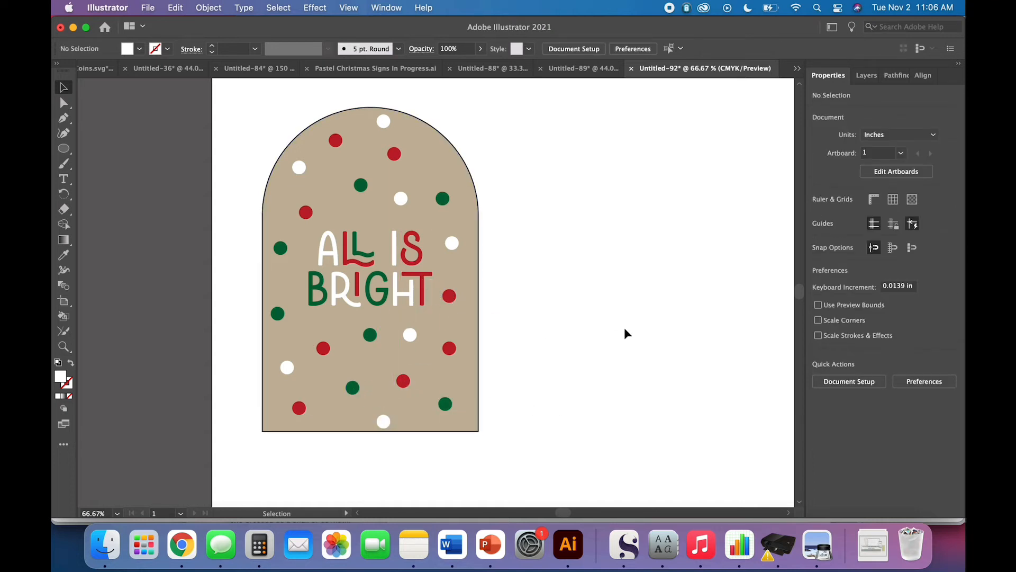
pyautogui.press('super+v')
pyautogui.moveTo(437, 294); pyautogui.dragTo(438, 151)
pyautogui.click(597, 192)
# - Duplicate the complete dotted "ALL IS BRIGHT" sign and place the copy to the right of the original
pyautogui.hscroll(3, 554, 223)
pyautogui.scroll(1, 554, 223)
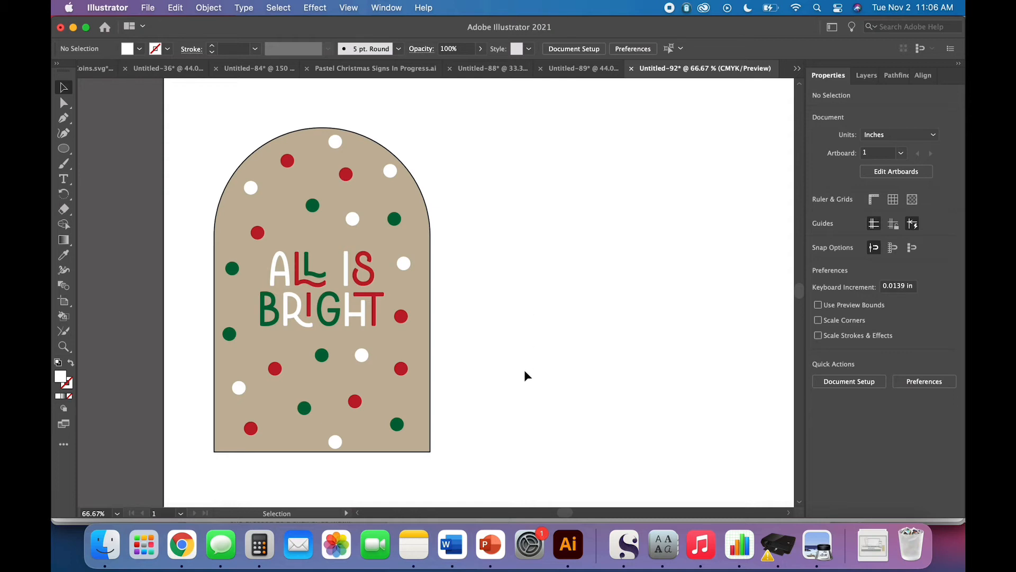
pyautogui.hscroll(5, 523, 370)
pyautogui.scroll(-1, 523, 370)
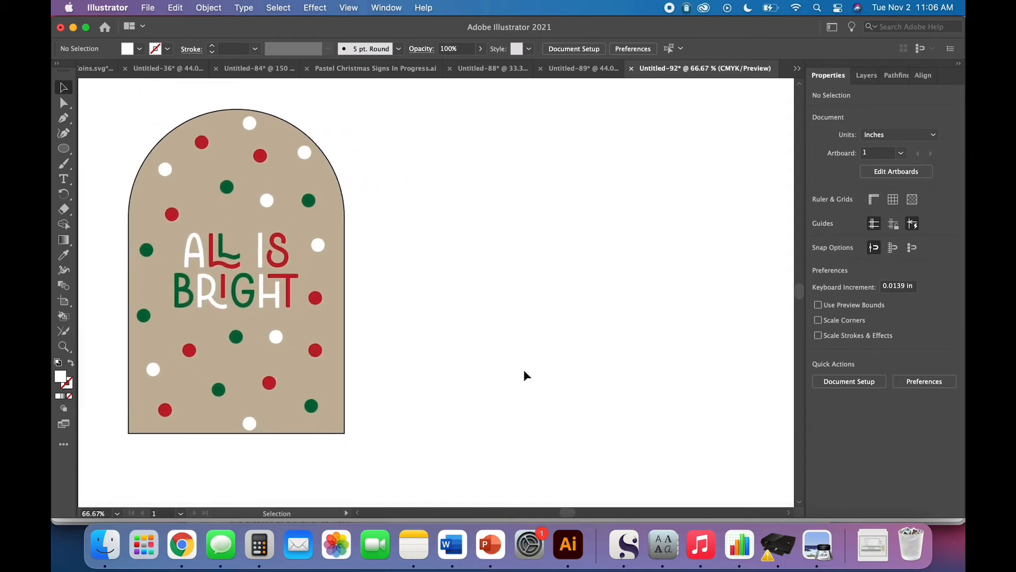
pyautogui.moveTo(402, 442); pyautogui.dragTo(98, 109)
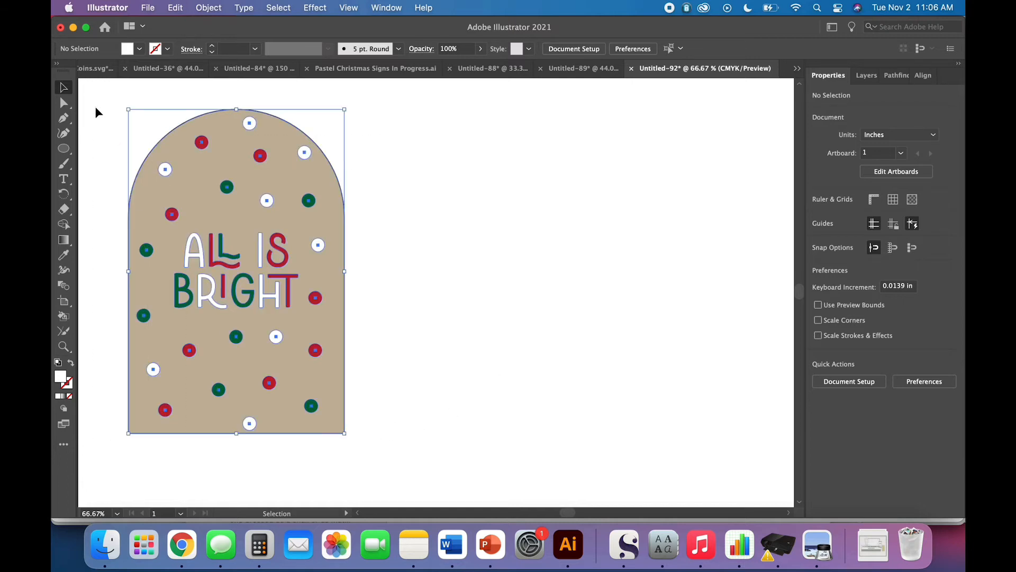
pyautogui.press('super+c')
pyautogui.press('super+v')
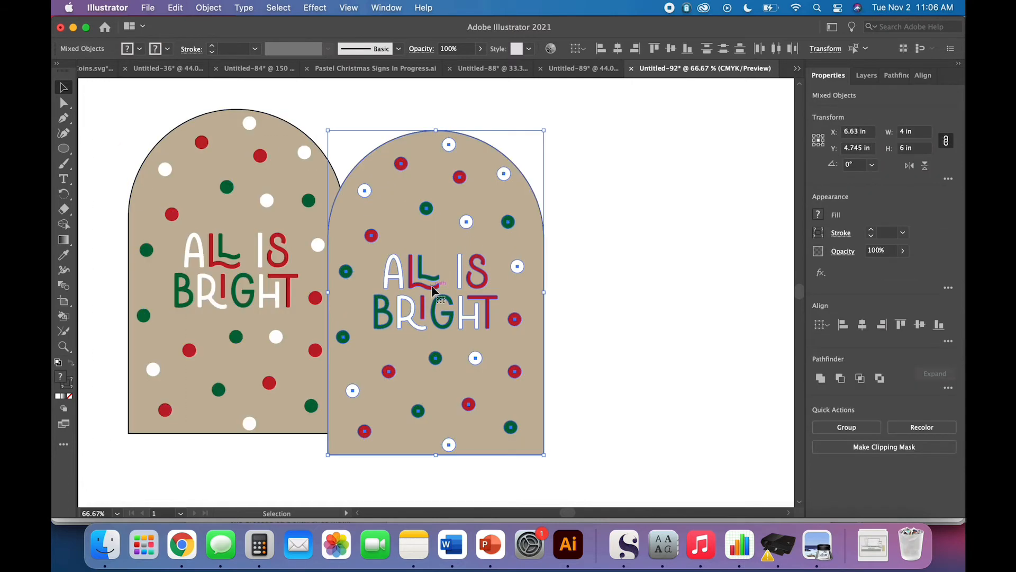
pyautogui.moveTo(433, 289); pyautogui.dragTo(469, 270)
pyautogui.click(768, 322)
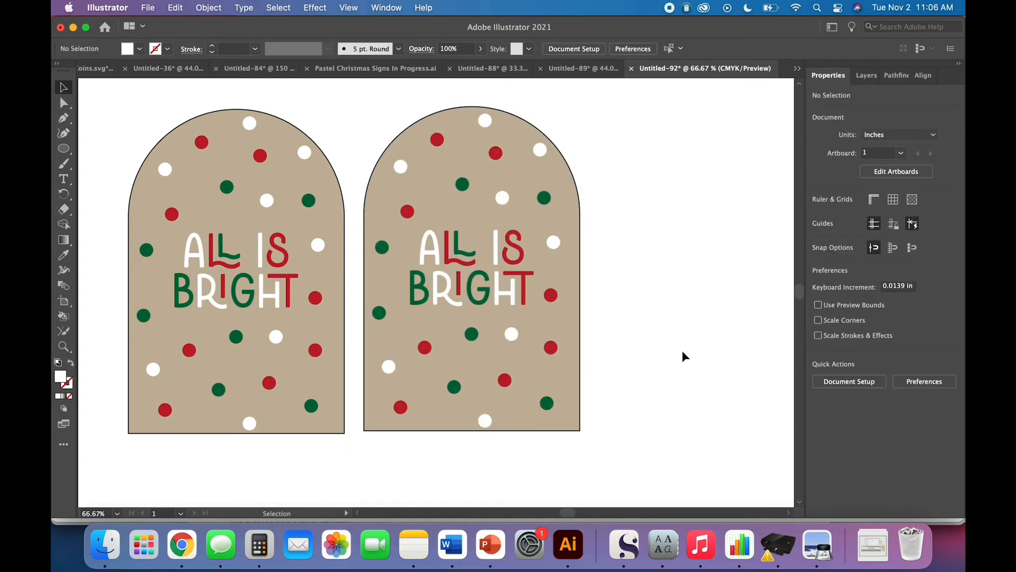
pyautogui.hscroll(5, 682, 350)
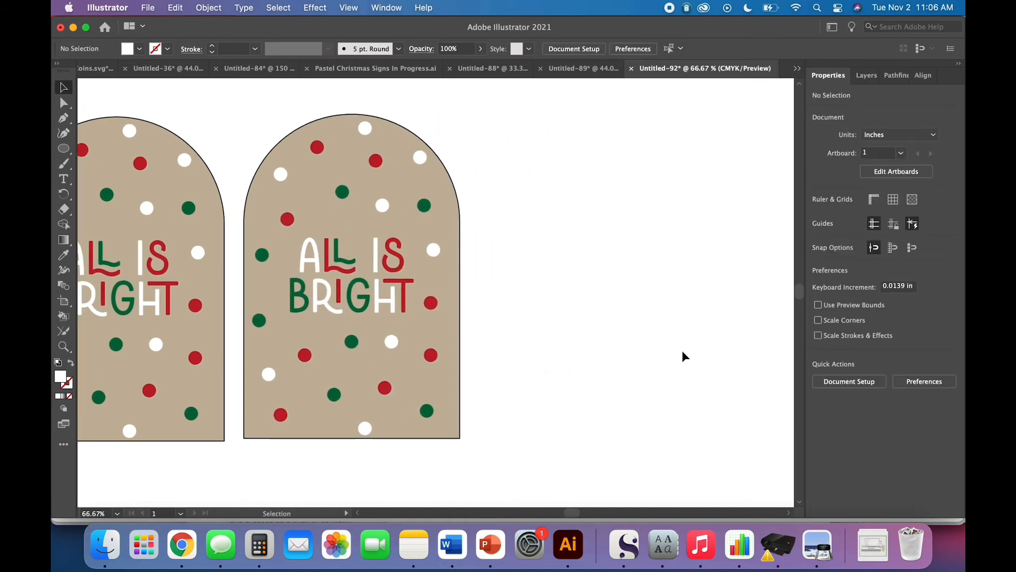
pyautogui.click(281, 174)
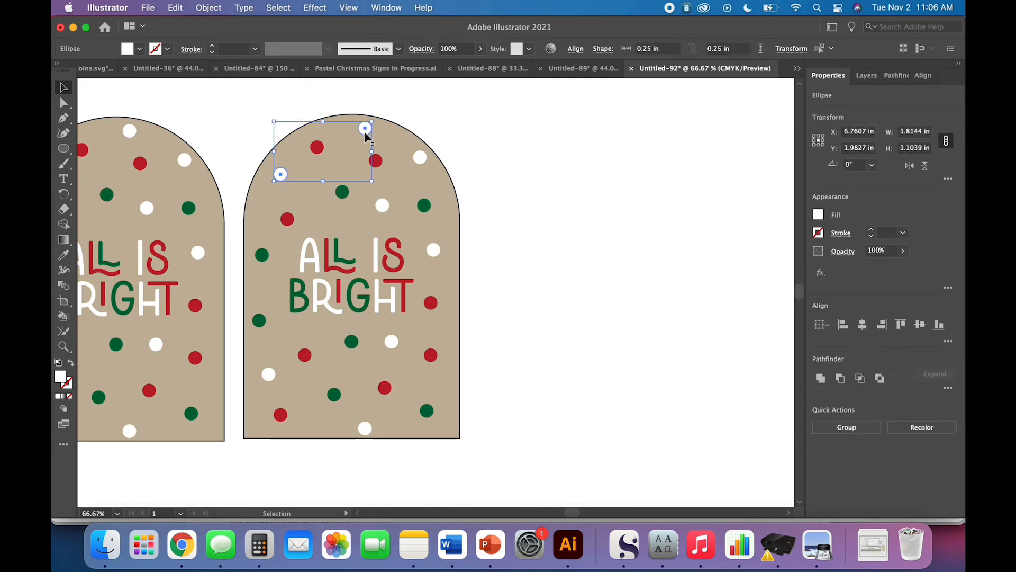
pyautogui.keyDown('shift'); pyautogui.click(420, 157); pyautogui.keyUp('shift')
pyautogui.keyDown('shift'); pyautogui.click(382, 205); pyautogui.keyUp('shift')
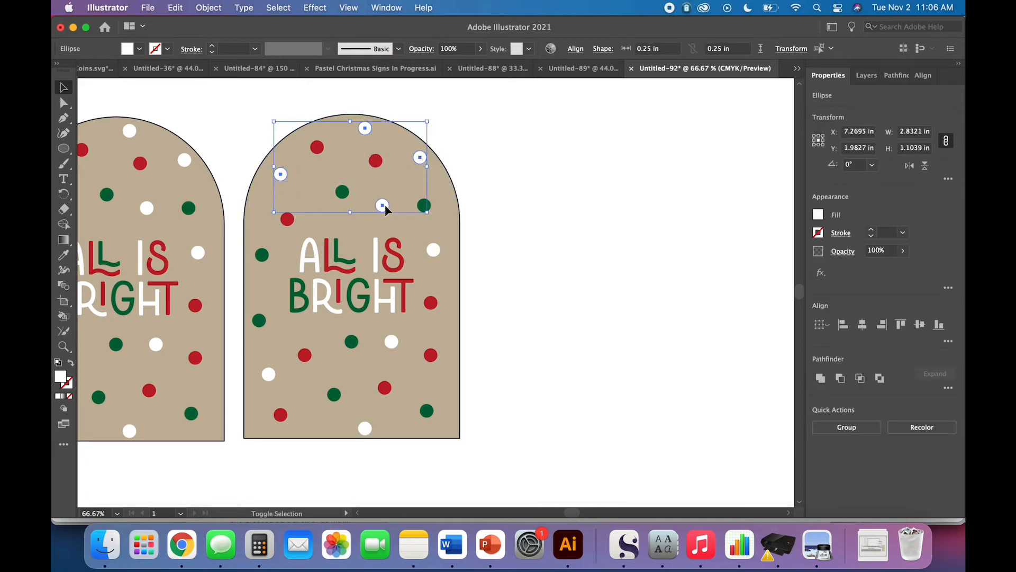
pyautogui.keyDown('shift'); pyautogui.click(433, 249); pyautogui.keyUp('shift')
pyautogui.keyDown('shift'); pyautogui.click(391, 341); pyautogui.keyUp('shift')
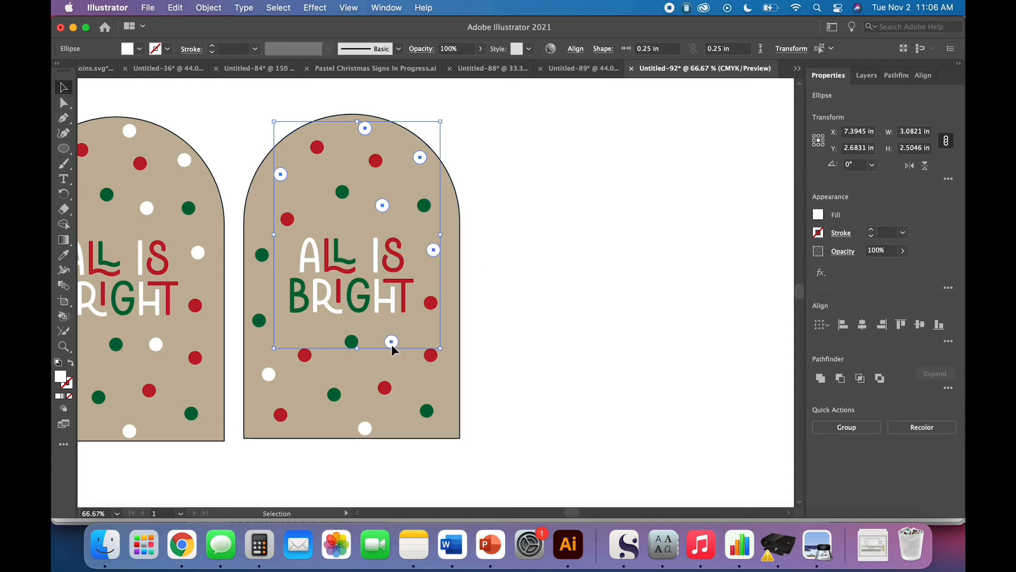
pyautogui.click(526, 333)
# - Ungroup the "ALL IS BRIGHT" lettering on the duplicate sign and deselect it
pyautogui.click(396, 306)
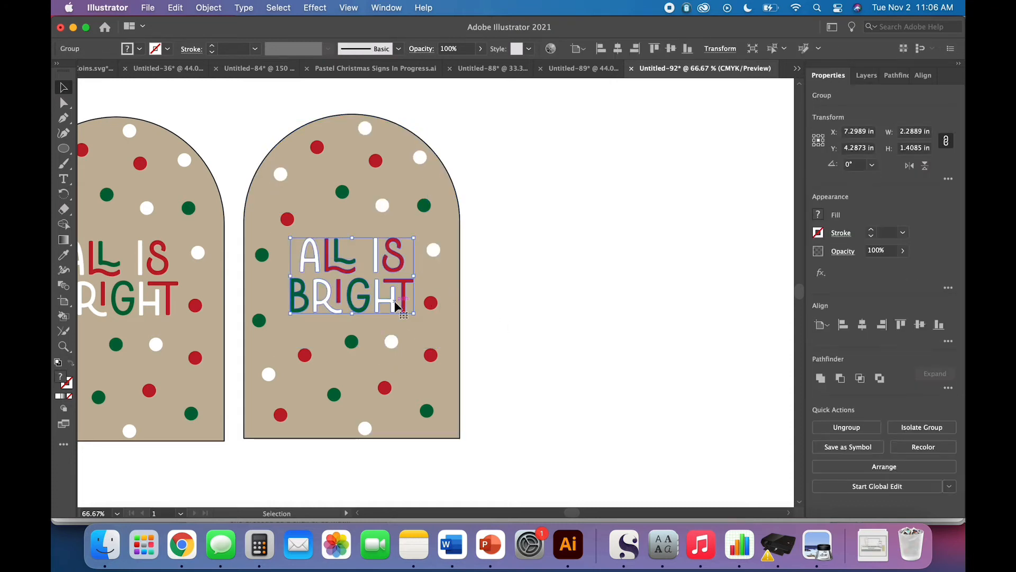
pyautogui.click(196, 16)
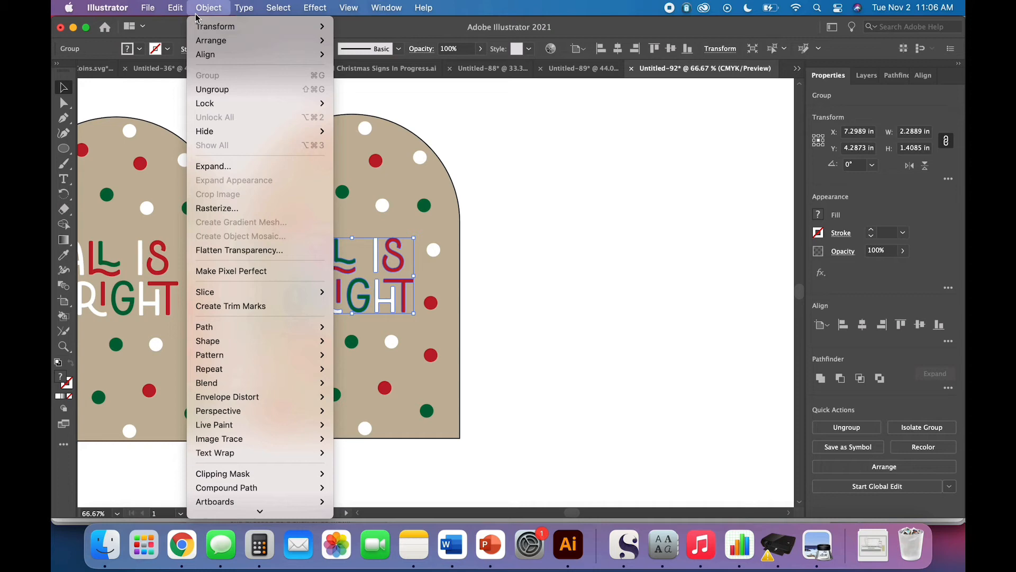
pyautogui.click(206, 89)
pyautogui.click(211, 8)
pyautogui.click(212, 7)
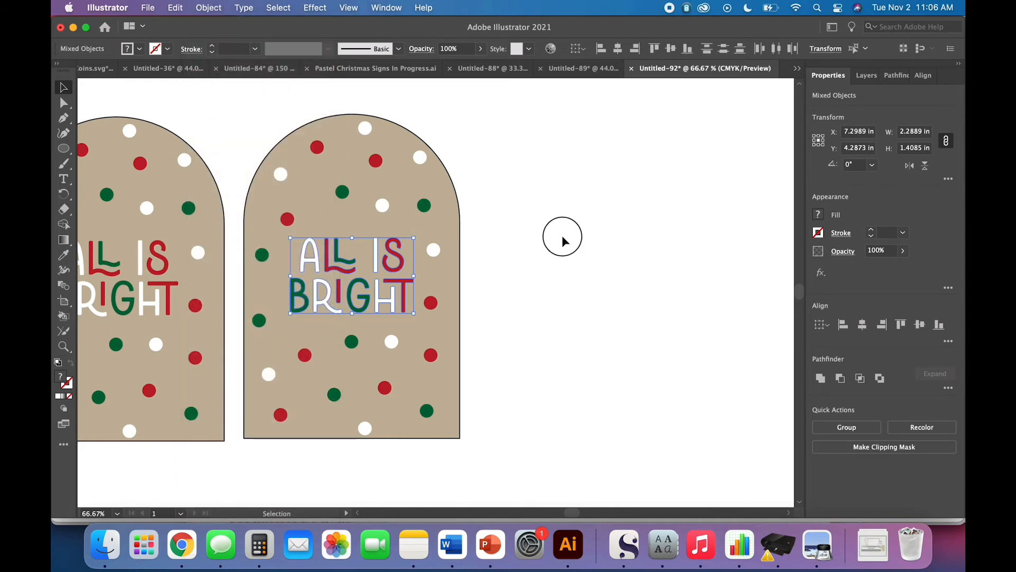
pyautogui.click(561, 236)
# - Select every object sharing the white dots' fill color and place a copy of them on the empty area right of the signs
pyautogui.click(382, 206)
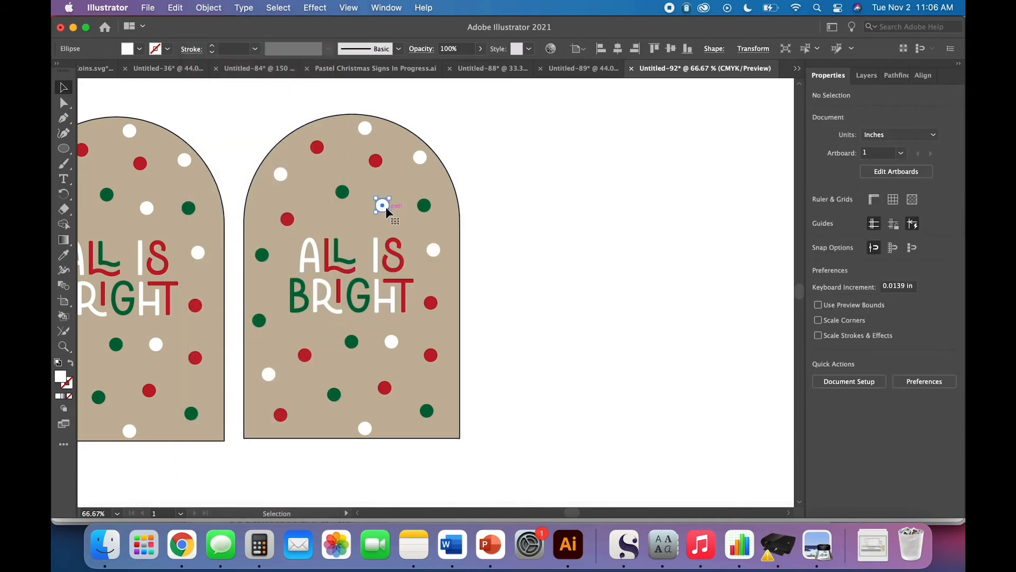
pyautogui.click(279, 8)
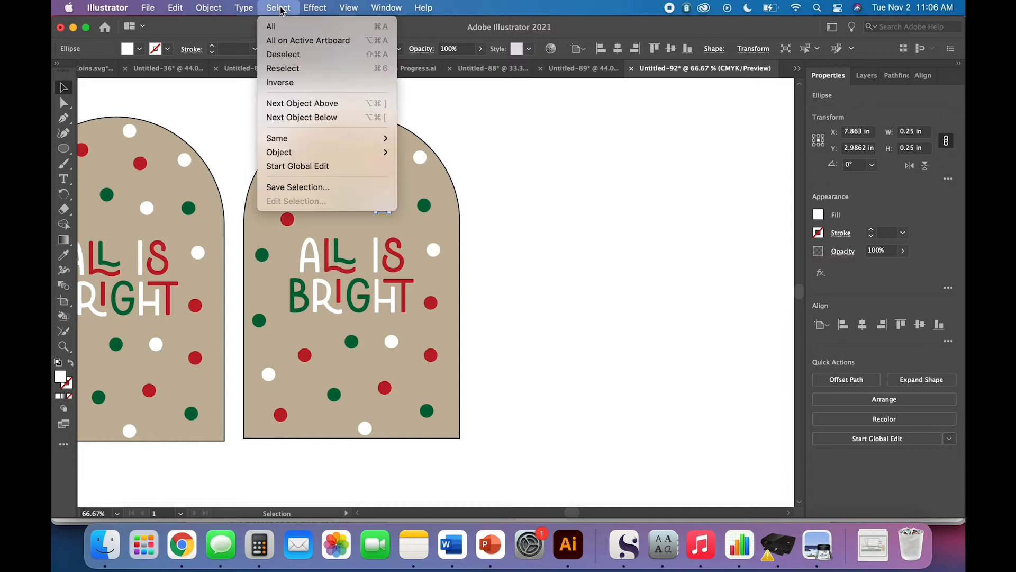
pyautogui.moveTo(358, 139)
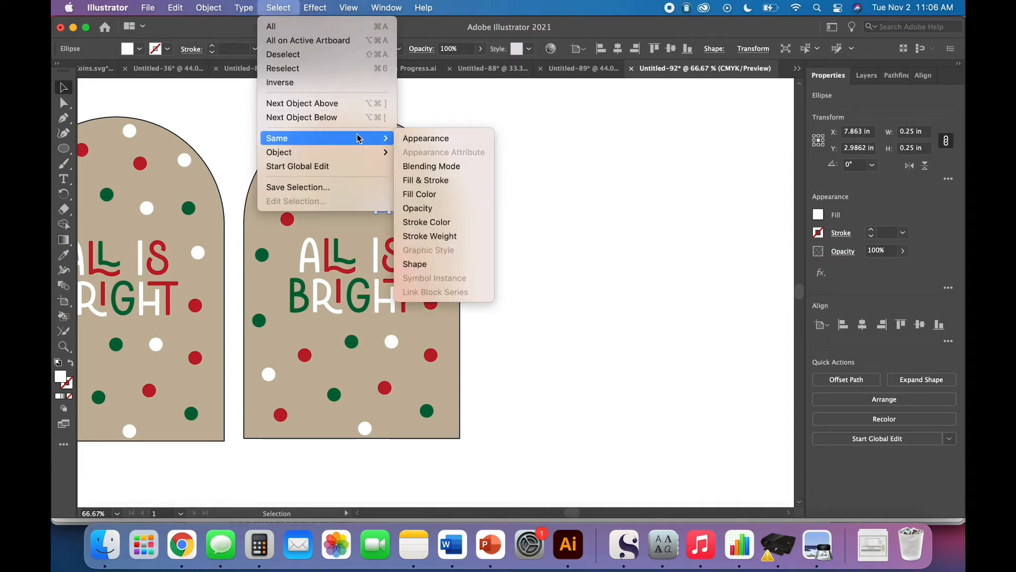
pyautogui.click(418, 194)
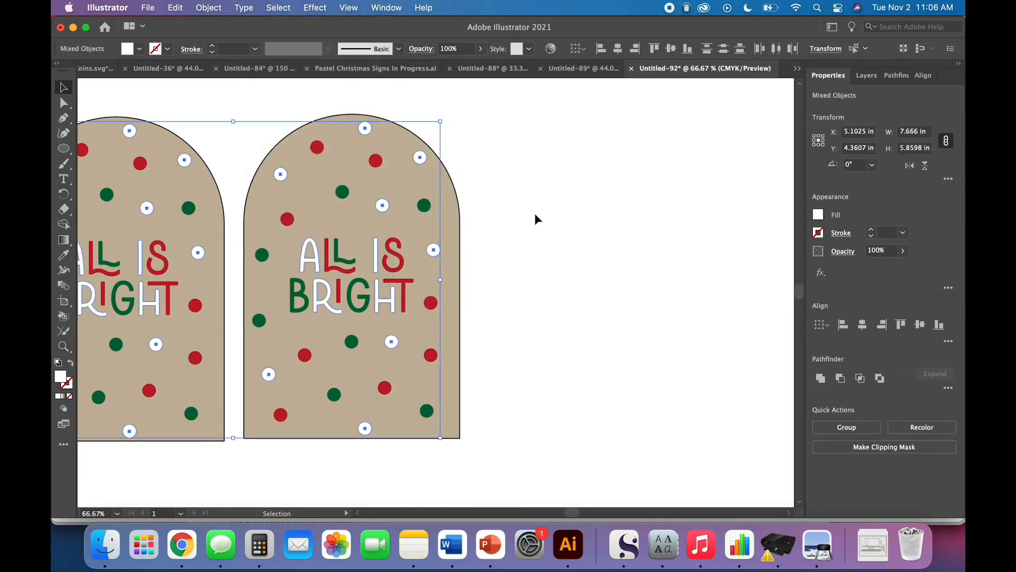
pyautogui.hscroll(-5, 535, 217)
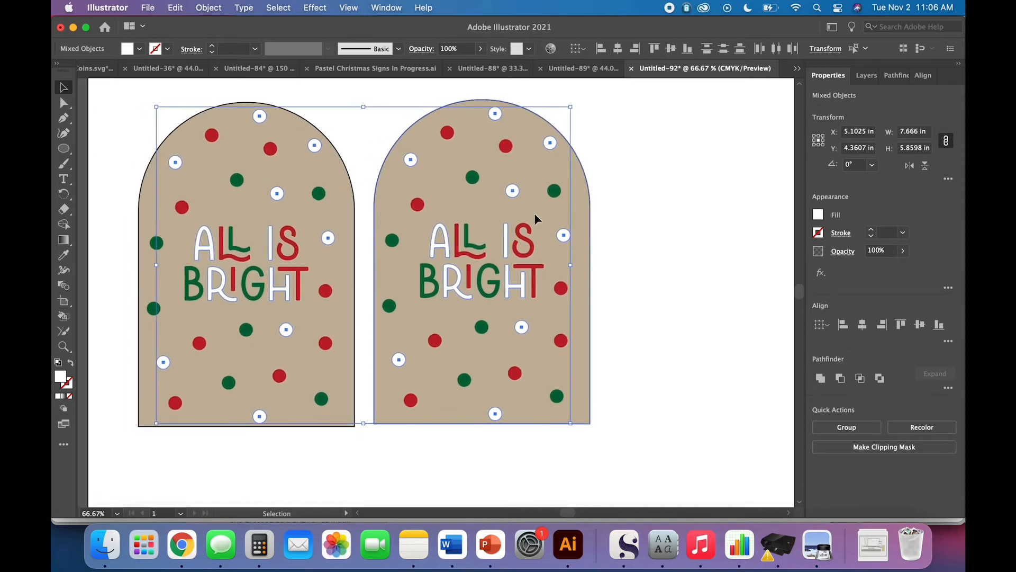
pyautogui.hscroll(8, 683, 340)
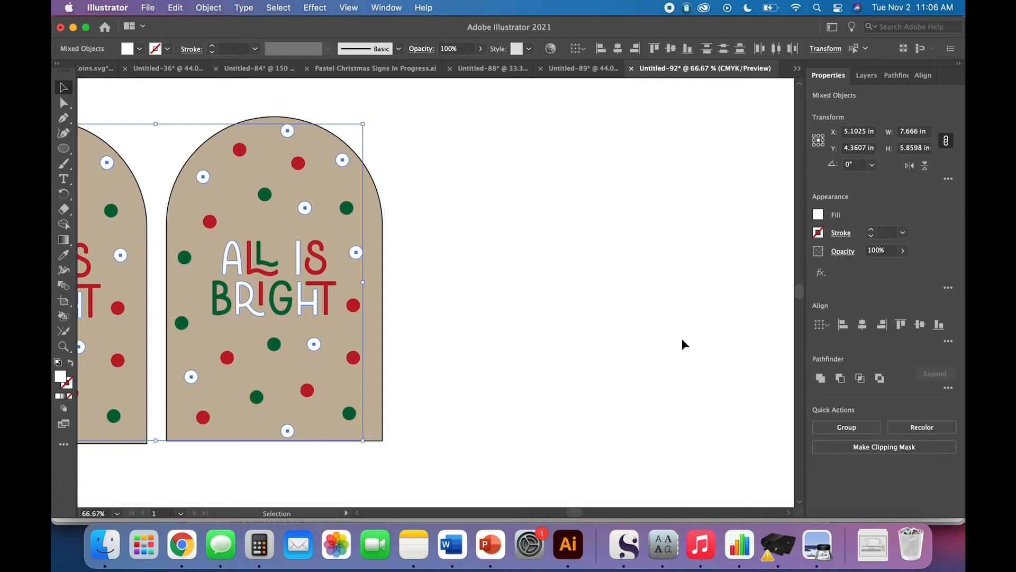
pyautogui.press('super+v')
pyautogui.moveTo(596, 354); pyautogui.dragTo(757, 361)
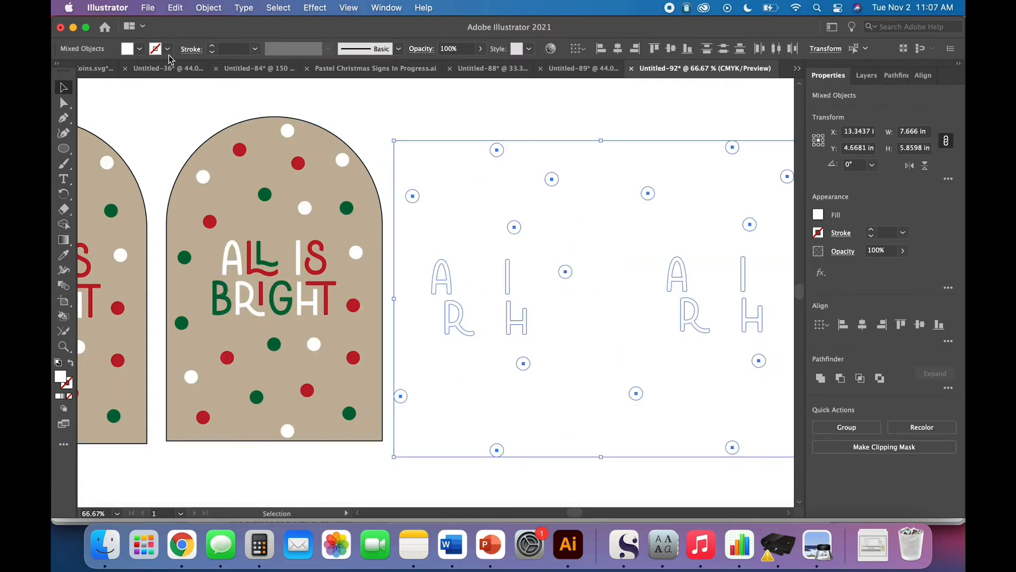
# - Swap the copied white pieces' fill for a 1 pt stroke, color that stroke black, and deselect them
pyautogui.click(70, 364)
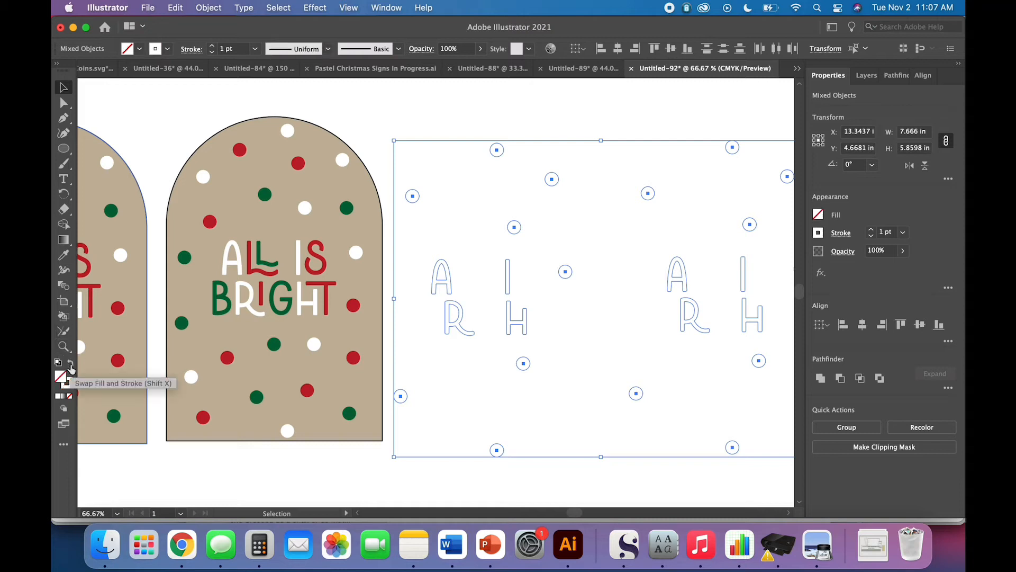
pyautogui.click(167, 50)
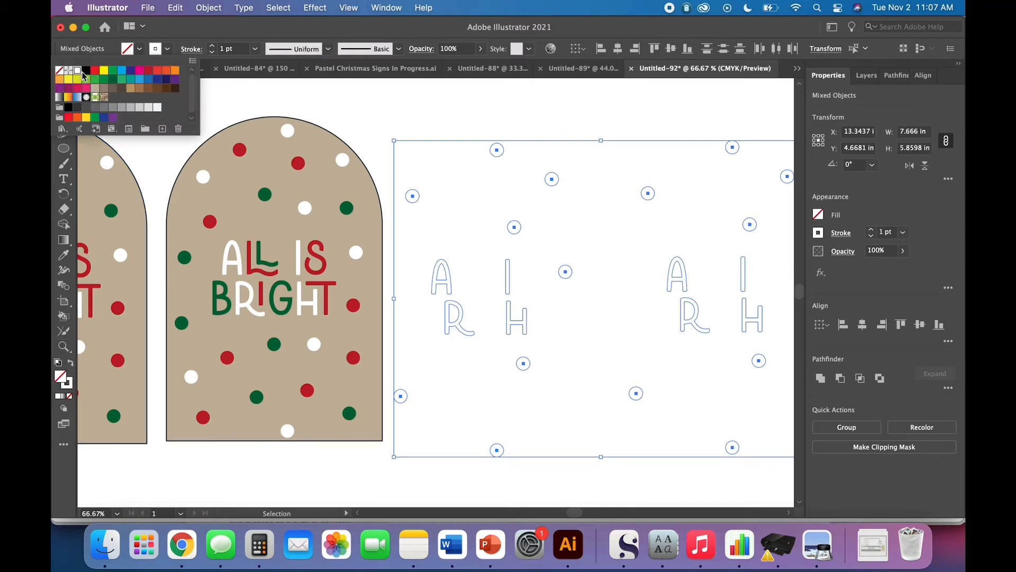
pyautogui.click(87, 73)
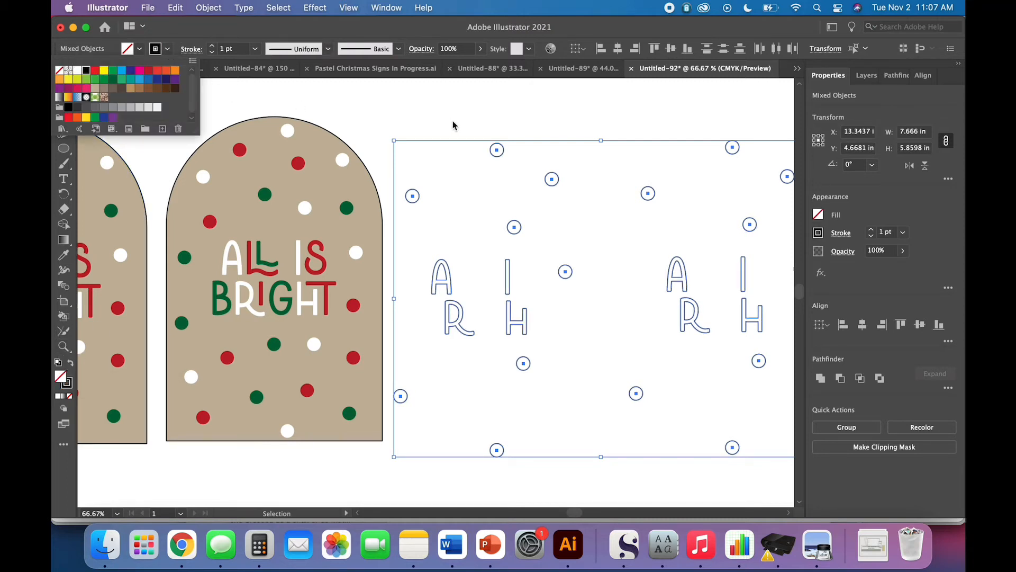
pyautogui.click(481, 126)
# - Delete the outlined set of letters and circles nearest the signs, keeping only the farther set
pyautogui.hscroll(5, 598, 442)
pyautogui.scroll(-2, 599, 442)
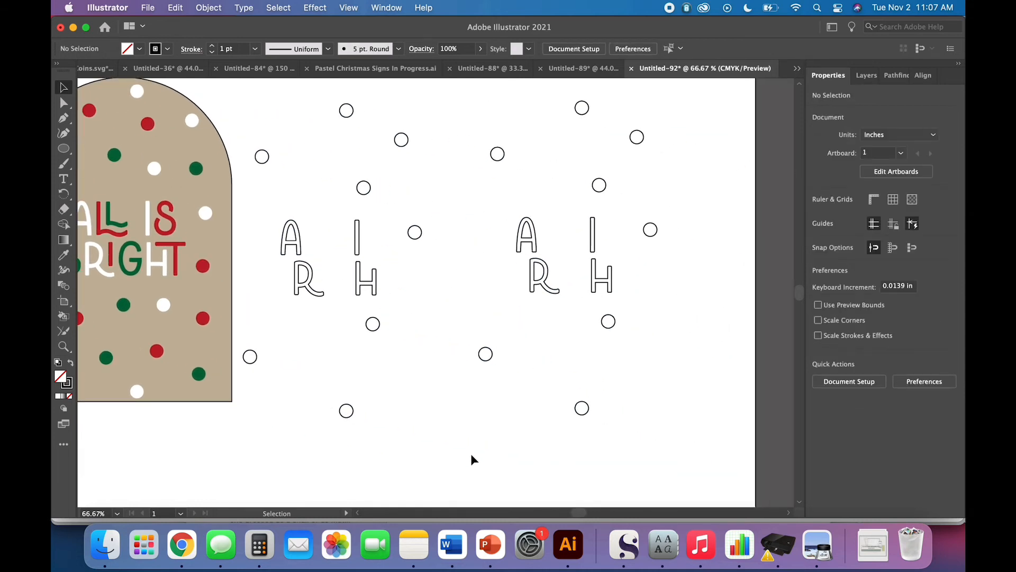
pyautogui.hscroll(-2, 471, 454)
pyautogui.scroll(1, 471, 454)
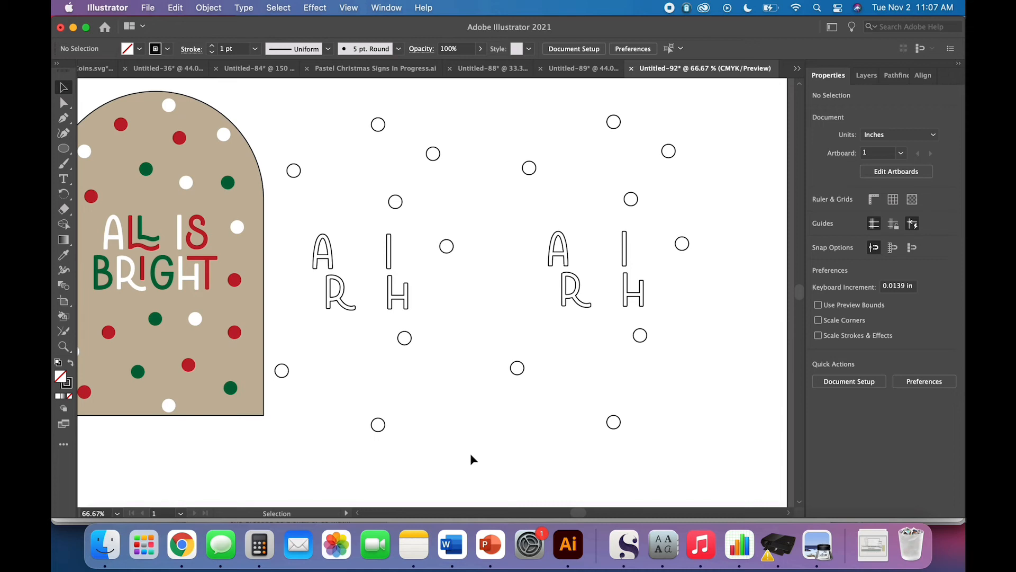
pyautogui.moveTo(482, 456); pyautogui.dragTo(281, 114)
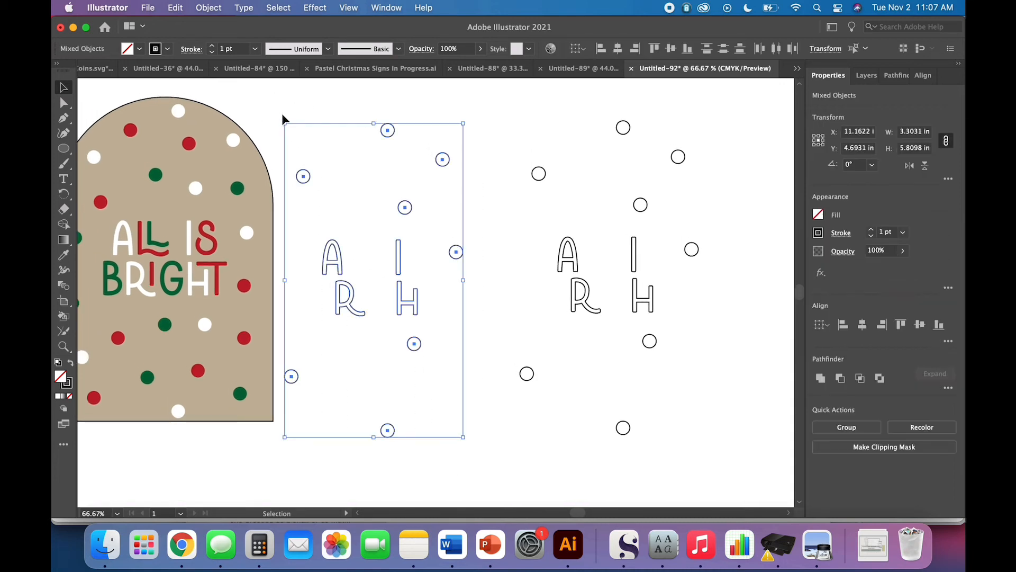
pyautogui.press('Delete')
pyautogui.hscroll(5, 292, 139)
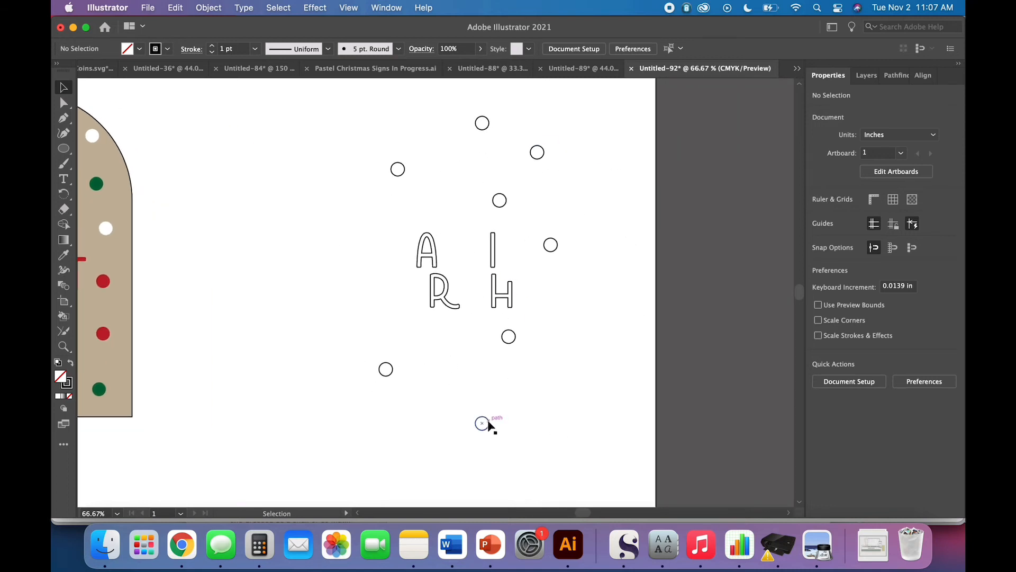
# - Move the lowest circle up beside the one below the H, and pack the A, R and H outlines tightly around the I
pyautogui.moveTo(485, 424); pyautogui.dragTo(531, 329)
pyautogui.click(562, 318)
pyautogui.moveTo(408, 234); pyautogui.dragTo(460, 313)
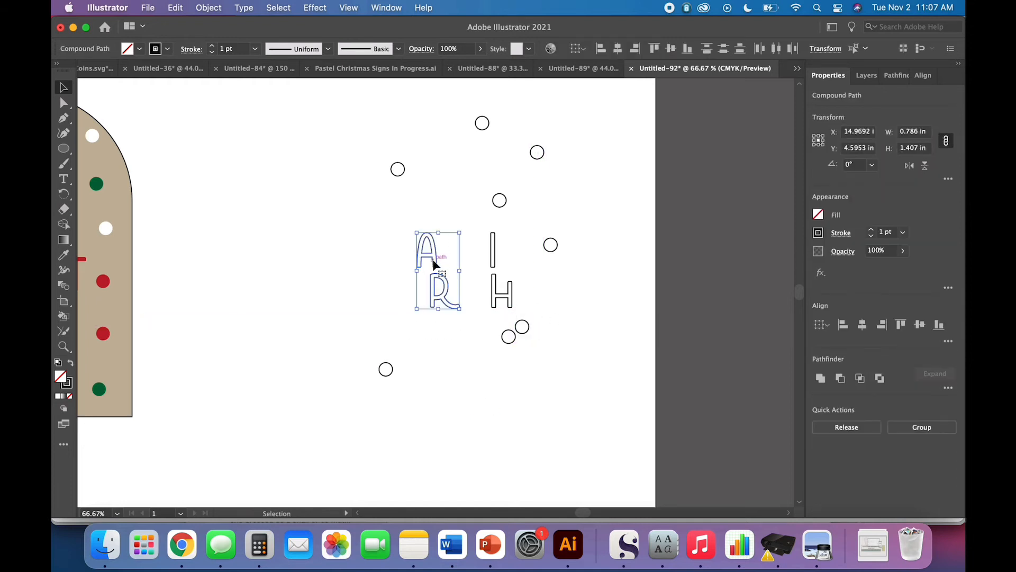
pyautogui.moveTo(435, 261); pyautogui.dragTo(482, 262)
pyautogui.click(412, 279)
pyautogui.click(427, 288)
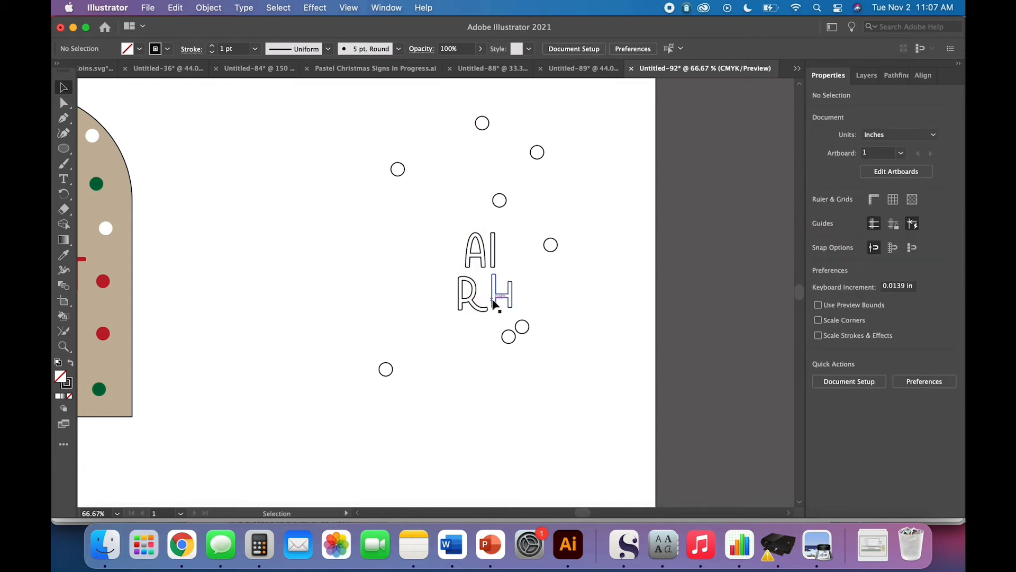
pyautogui.moveTo(494, 302); pyautogui.dragTo(483, 300)
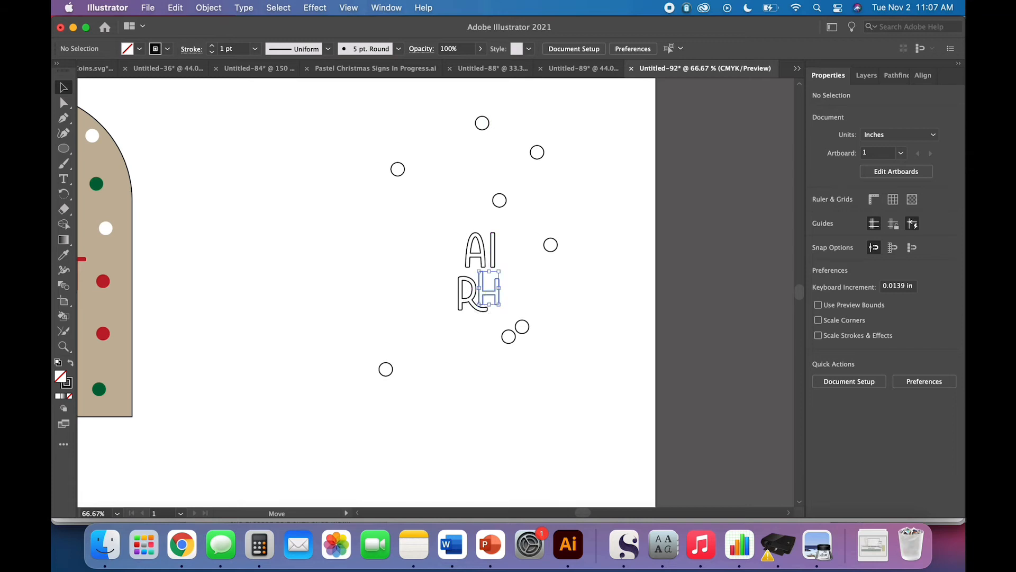
pyautogui.click(521, 300)
# - Arrange three of the outlined circles in a close row directly beneath the R and H
pyautogui.moveTo(387, 370); pyautogui.dragTo(499, 326)
pyautogui.click(487, 341)
pyautogui.click(517, 340)
pyautogui.click(564, 266)
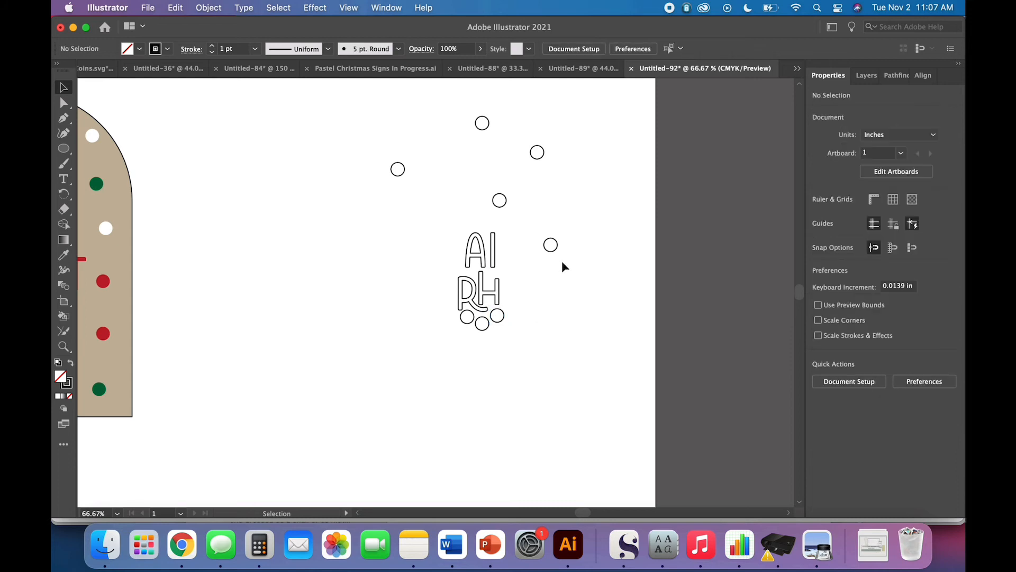
# - Stack the remaining five circles in a tight column along the right side of the I and H, and deselect
pyautogui.moveTo(549, 253); pyautogui.dragTo(513, 306)
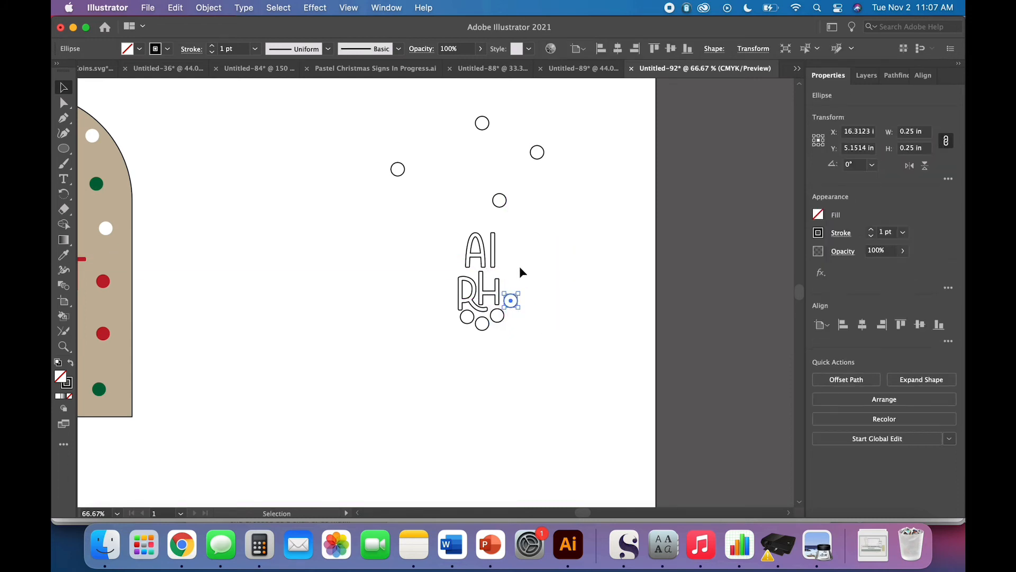
pyautogui.click(513, 221)
pyautogui.moveTo(504, 208); pyautogui.dragTo(515, 288)
pyautogui.moveTo(540, 156); pyautogui.dragTo(515, 272)
pyautogui.moveTo(484, 131); pyautogui.dragTo(508, 253)
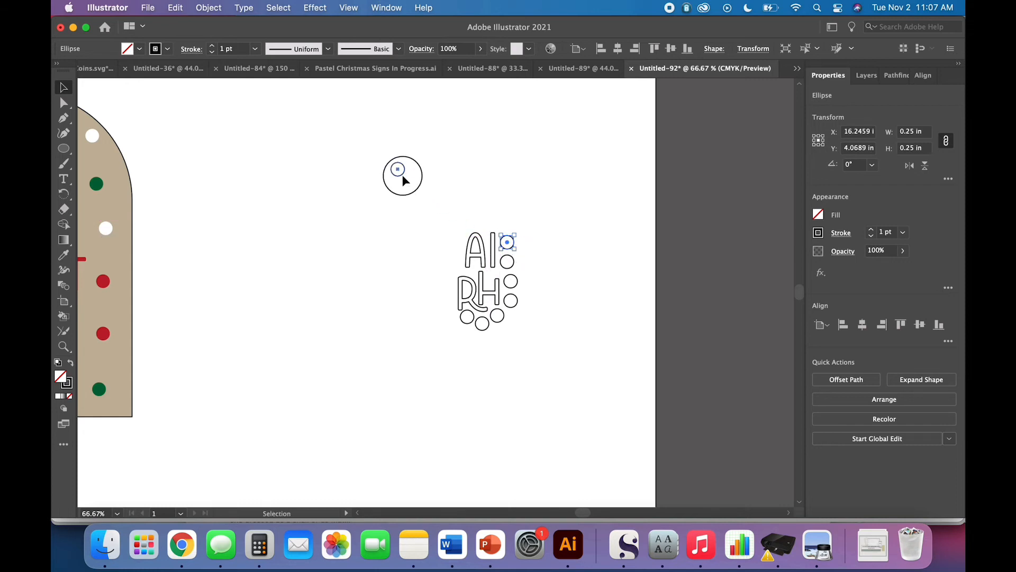
pyautogui.moveTo(402, 175); pyautogui.dragTo(506, 231)
pyautogui.click(548, 265)
# - Copy all the packed letter and circle outlines into a new document and deselect them
pyautogui.scroll(2, 566, 301)
pyautogui.hscroll(-2, 567, 302)
pyautogui.moveTo(578, 357); pyautogui.dragTo(417, 233)
pyautogui.click(147, 7)
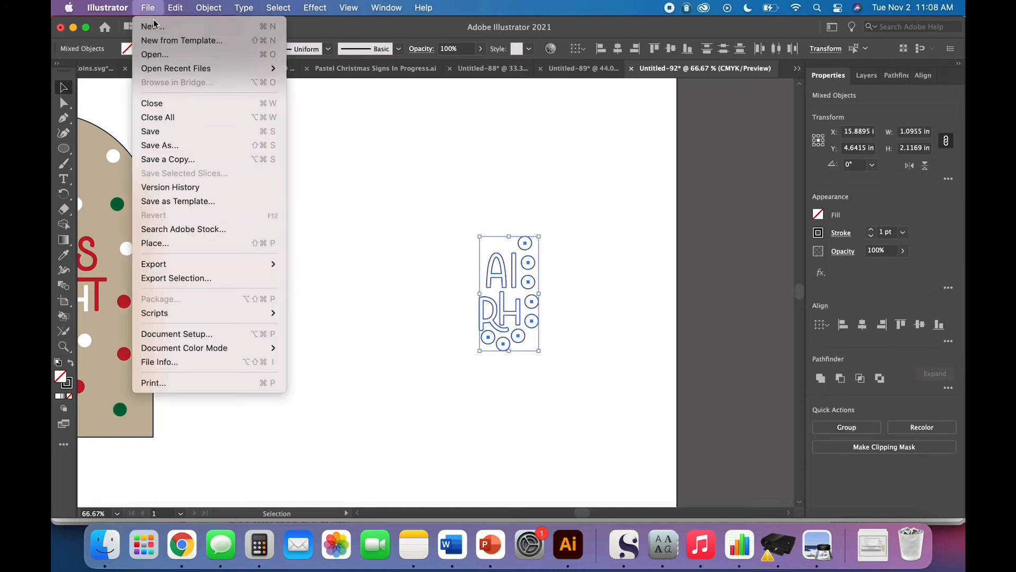
pyautogui.click(155, 23)
pyautogui.press('Return')
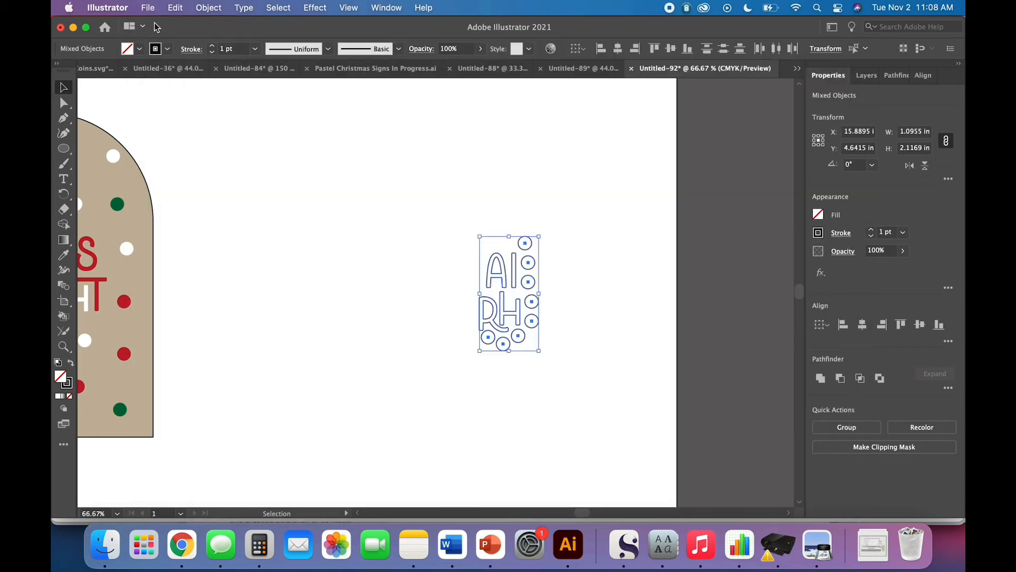
pyautogui.press('super+v')
pyautogui.click(249, 320)
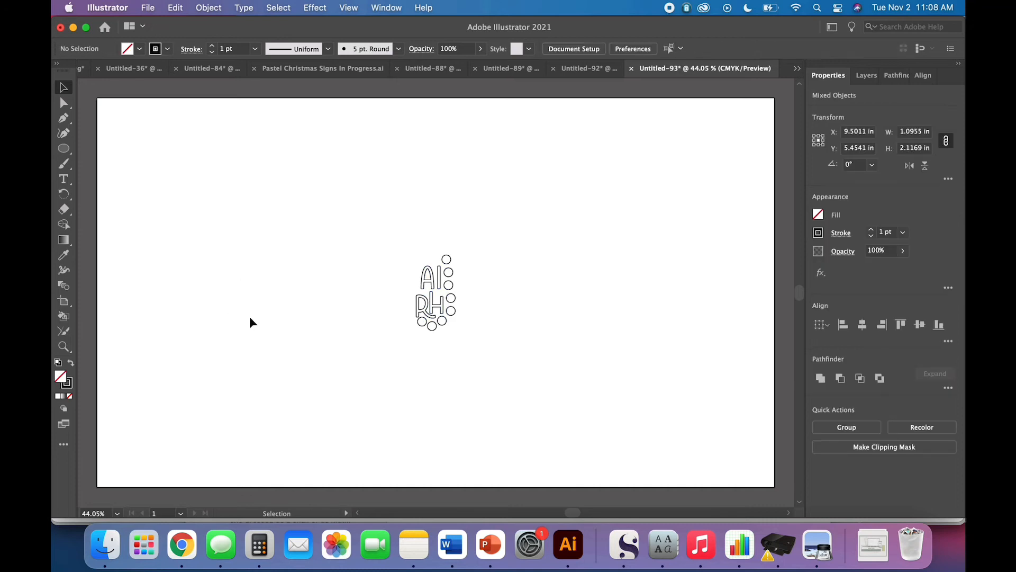
# - Save the new document as "All Is Bright Boho Sign White Pieces" in Adobe Illustrator (ai) format in Creative Cloud Files
pyautogui.press('super+s')
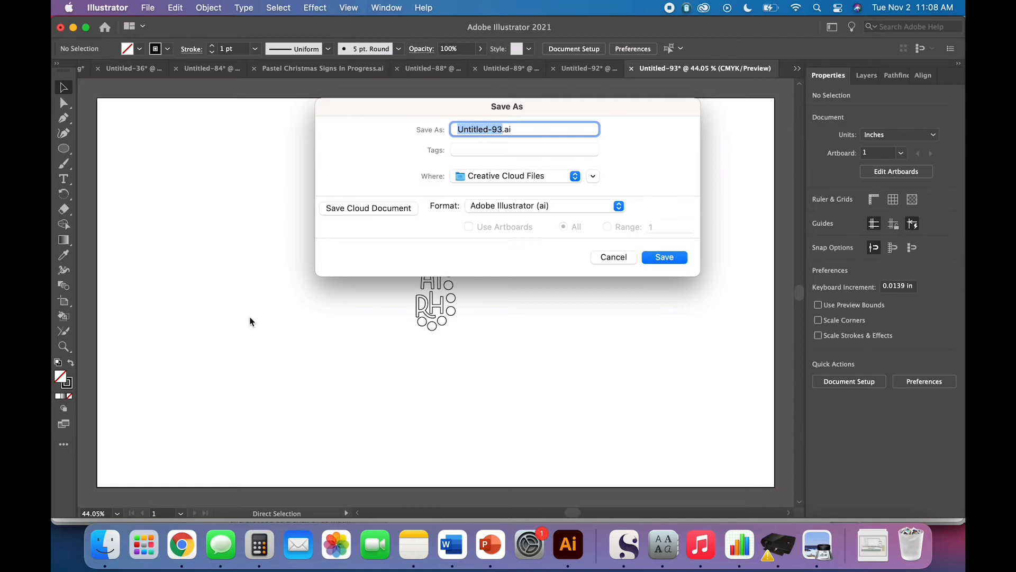
pyautogui.press('super+a')
pyautogui.write('All Is Bright Boho')
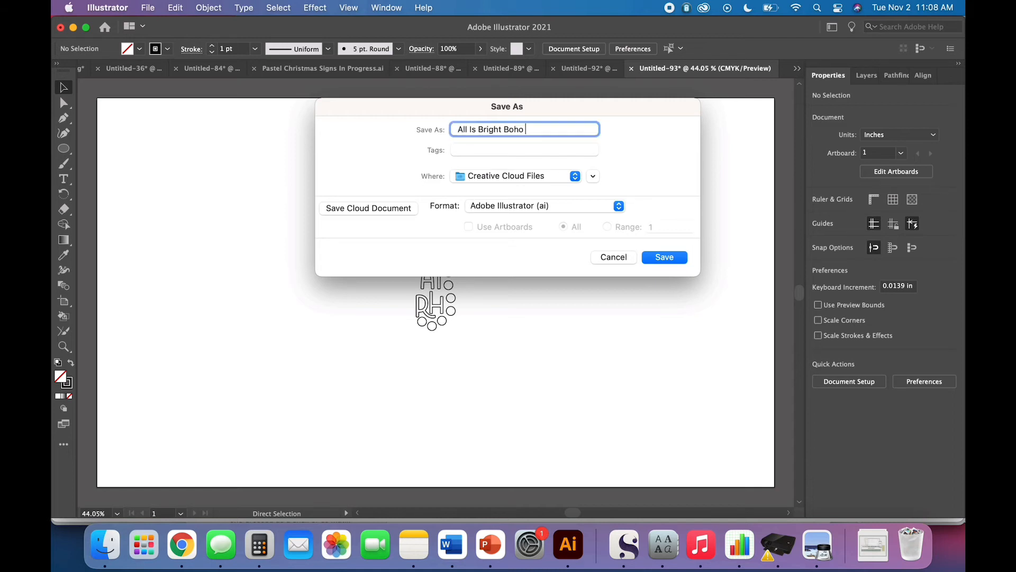
pyautogui.write('Sign White Pieces')
pyautogui.press('Return')
pyautogui.press('Return')
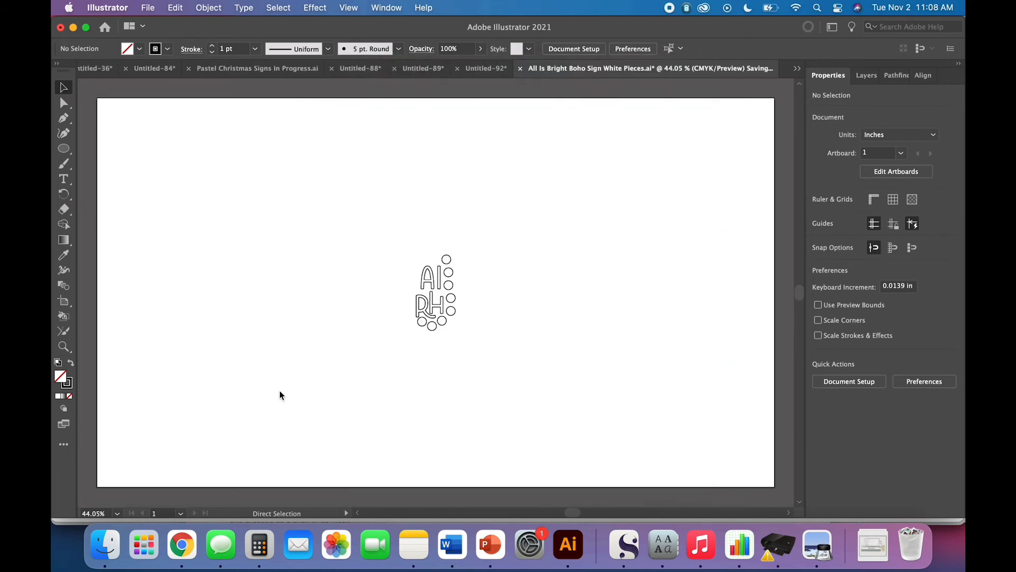
# - Save the white pieces document as an SVG file, keeping the name "All Is Bright Boho Sign White Pieces" and the SVG 1.0 profile
pyautogui.click(147, 7)
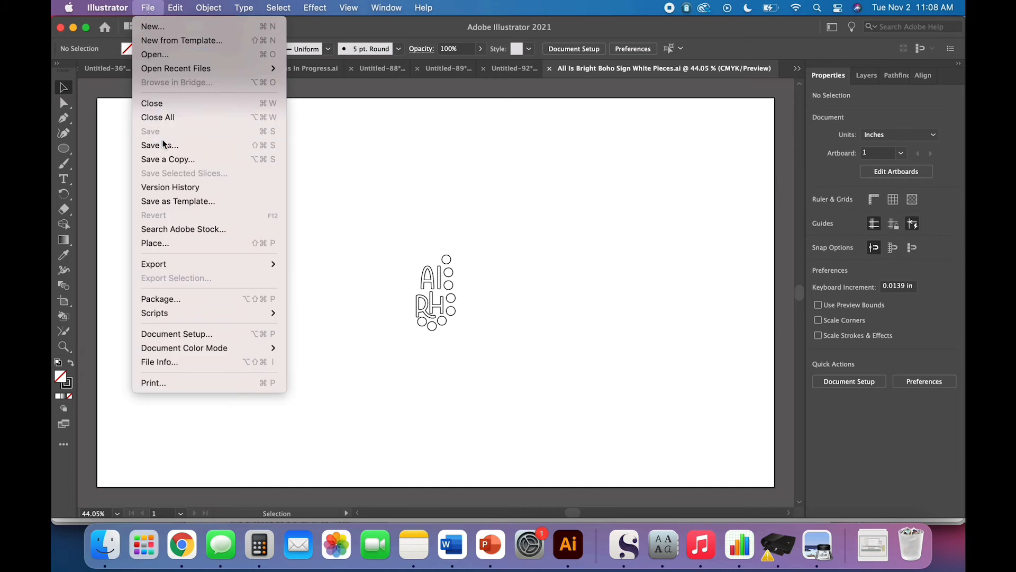
pyautogui.click(163, 145)
pyautogui.click(517, 206)
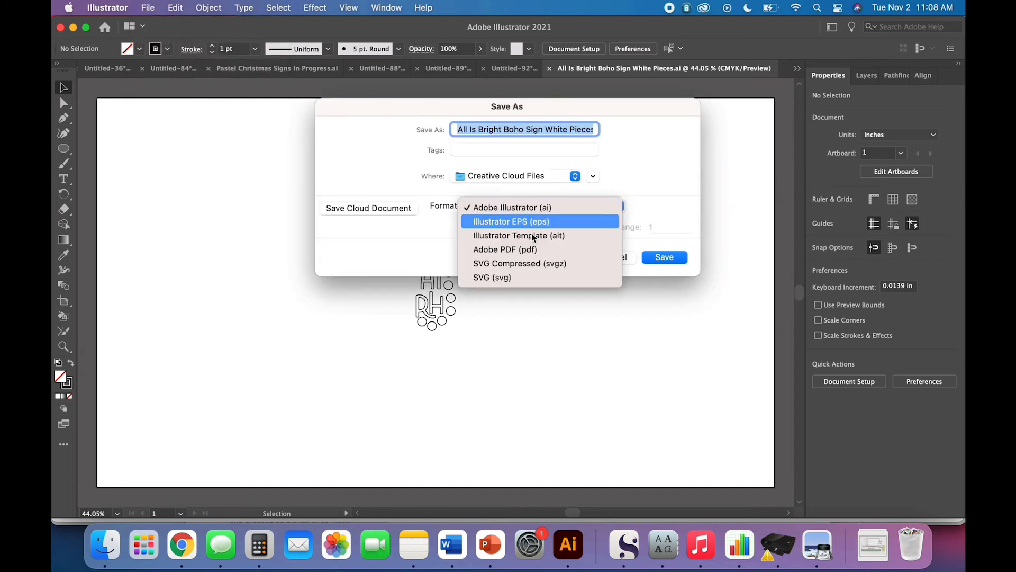
pyautogui.click(545, 277)
pyautogui.click(670, 258)
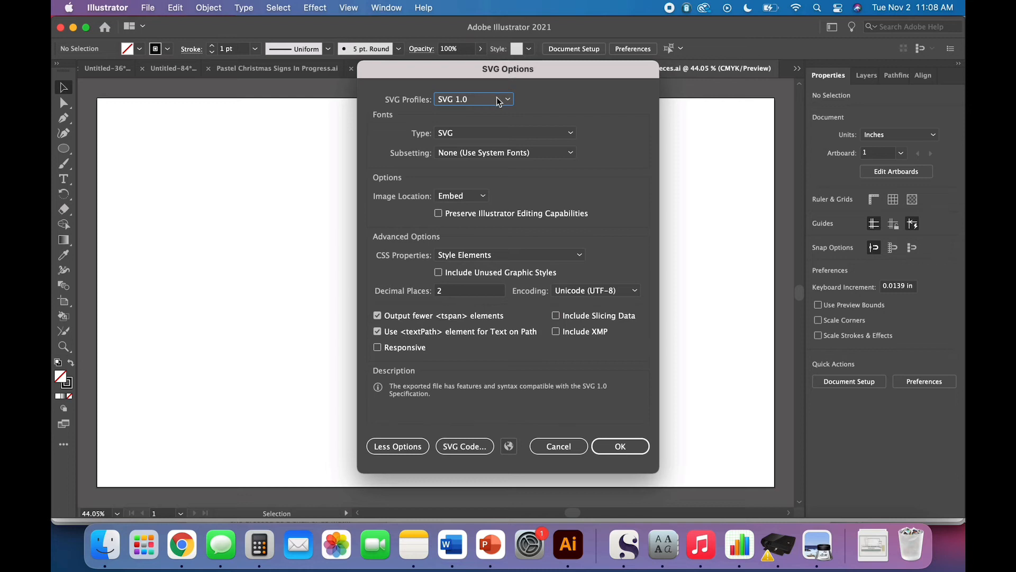
pyautogui.click(607, 454)
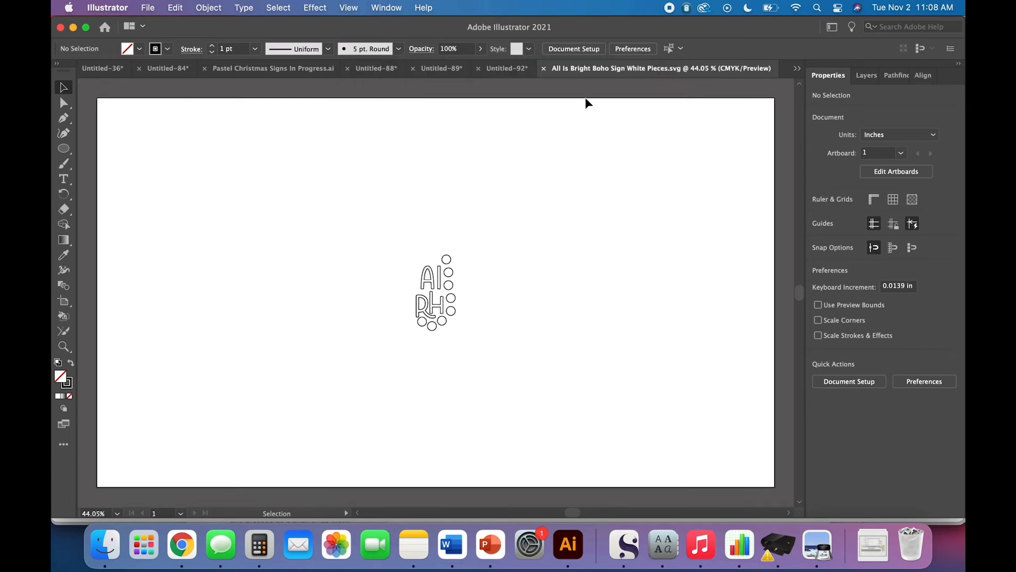
# - Return to the Untitled-92 document and delete the leftover packed white-piece outlines beside the signs
pyautogui.click(510, 68)
pyautogui.press('Delete')
pyautogui.hscroll(-10, 402, 313)
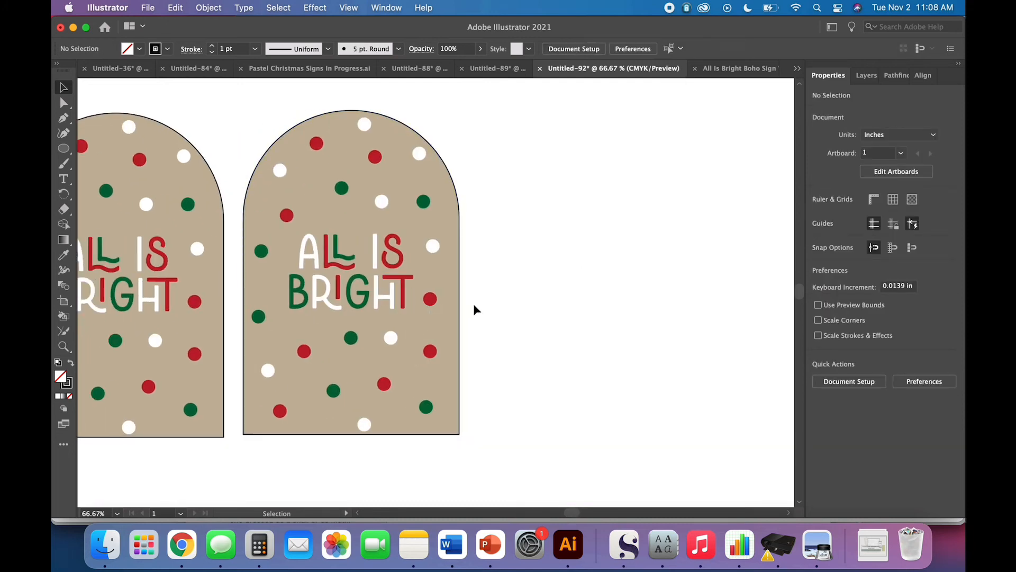
pyautogui.hscroll(5, 480, 306)
pyautogui.scroll(-2, 486, 306)
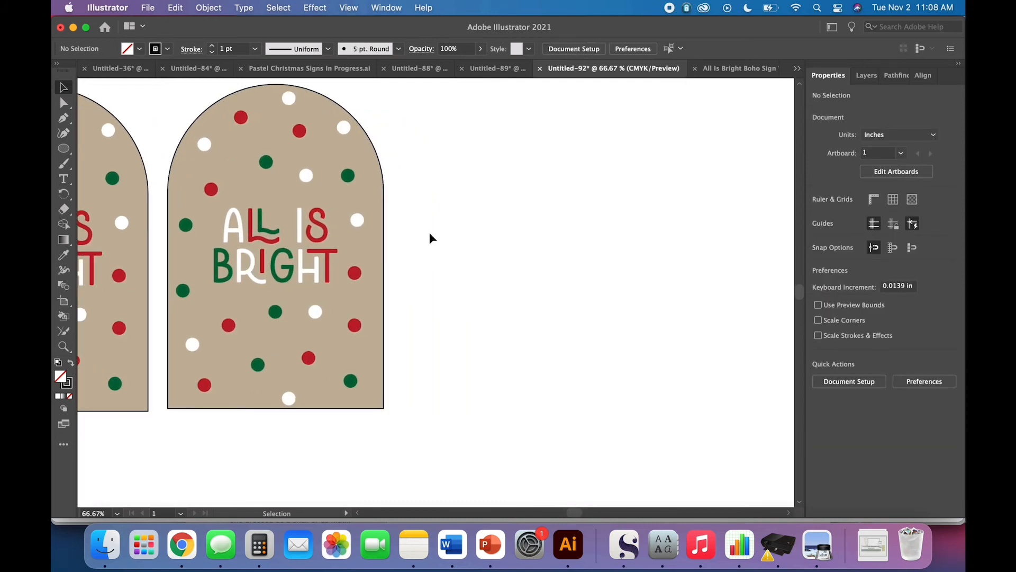
# - Turn the whole second sign, including arch, letters and dots, into outlines with no fill and a black stroke
pyautogui.hscroll(-7, 469, 438)
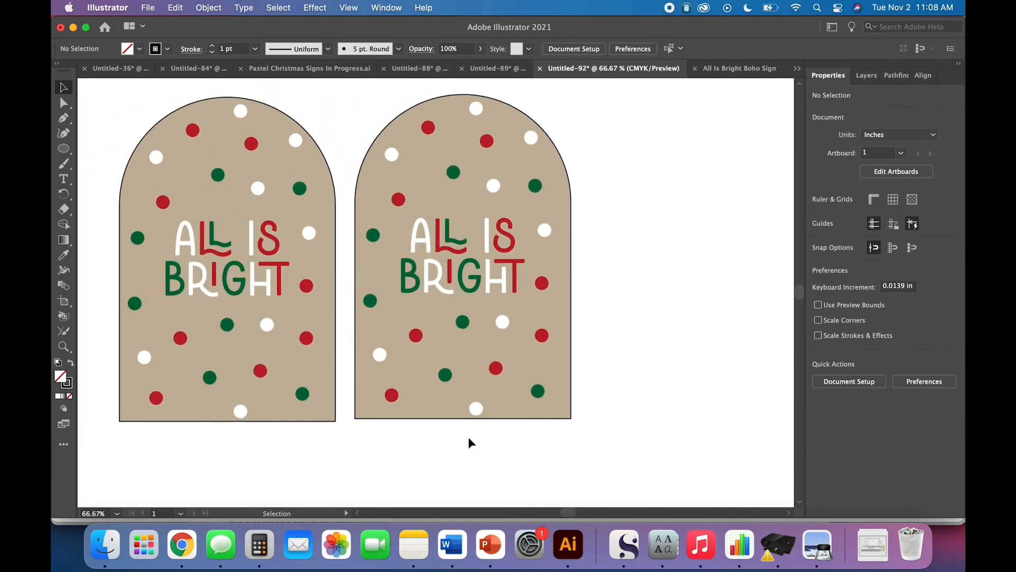
pyautogui.scroll(1, 469, 439)
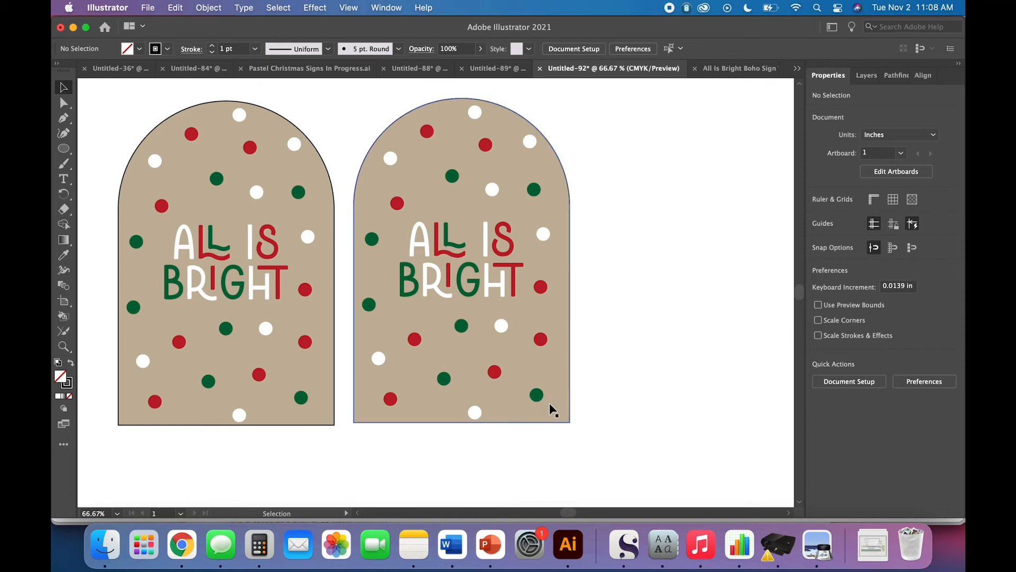
pyautogui.hscroll(1, 591, 421)
pyautogui.scroll(1, 591, 421)
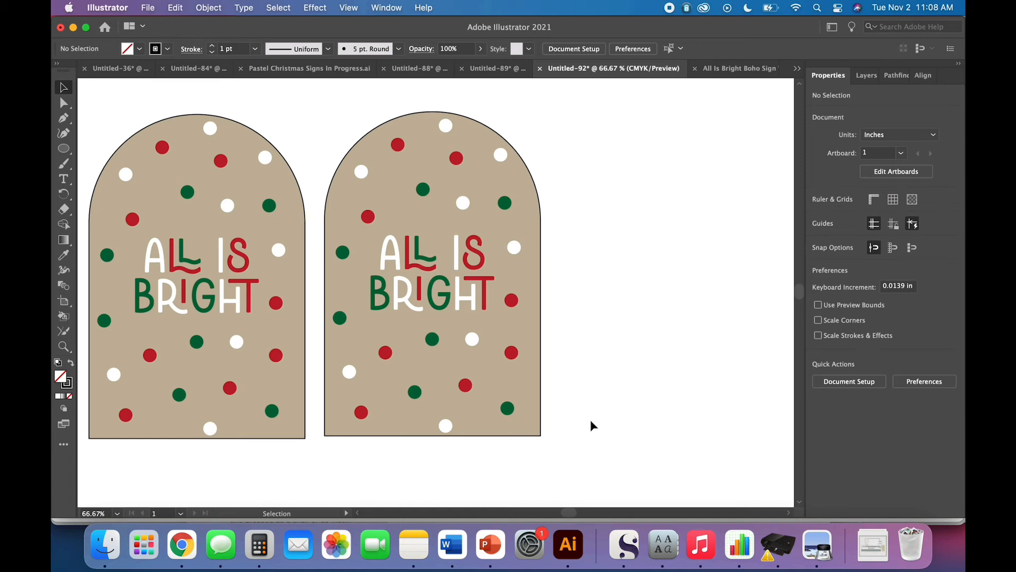
pyautogui.moveTo(577, 448); pyautogui.dragTo(315, 105)
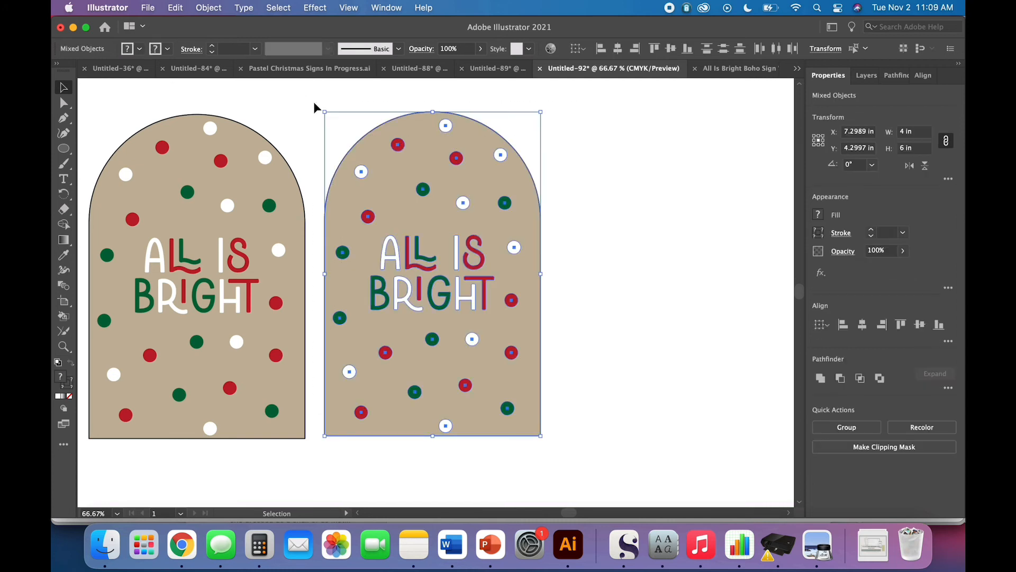
pyautogui.click(141, 51)
pyautogui.click(59, 70)
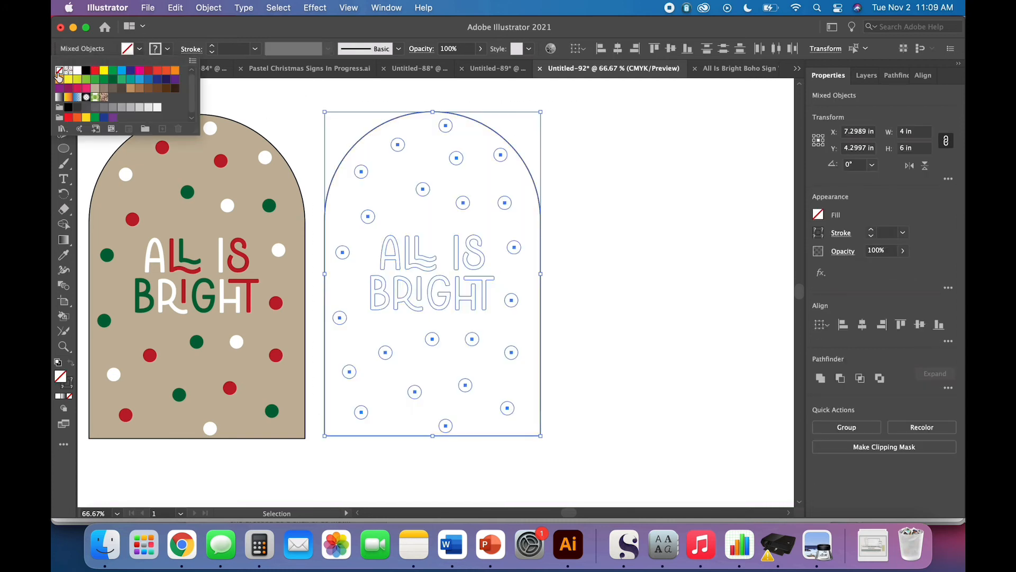
pyautogui.click(167, 50)
pyautogui.click(86, 70)
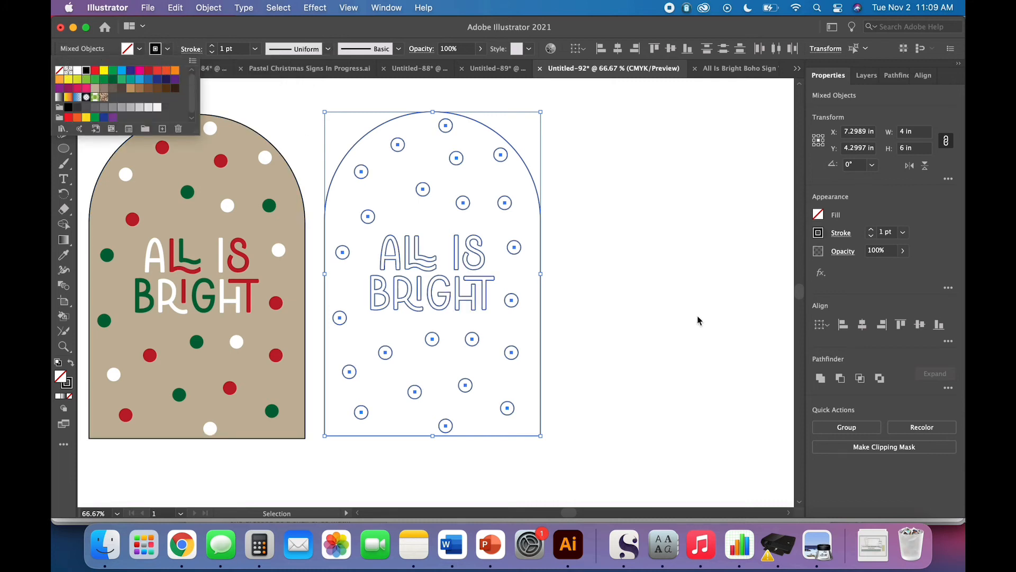
pyautogui.click(670, 362)
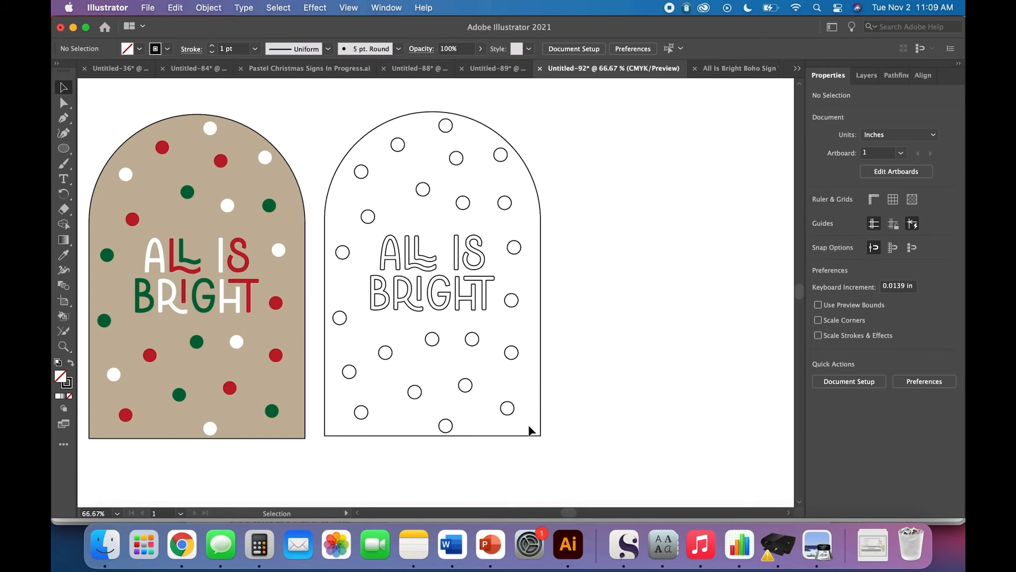
# - Give all the letters and circles of the outlined sign a green stroke, leaving the arch out of the selection
pyautogui.moveTo(572, 450); pyautogui.dragTo(319, 110)
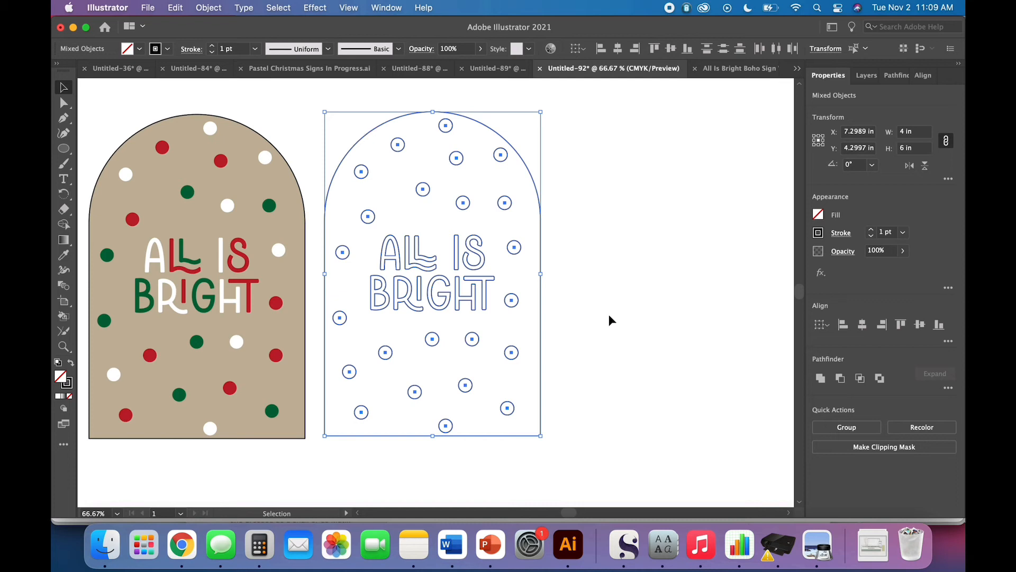
pyautogui.keyDown('shift'); pyautogui.click(358, 144); pyautogui.keyUp('shift')
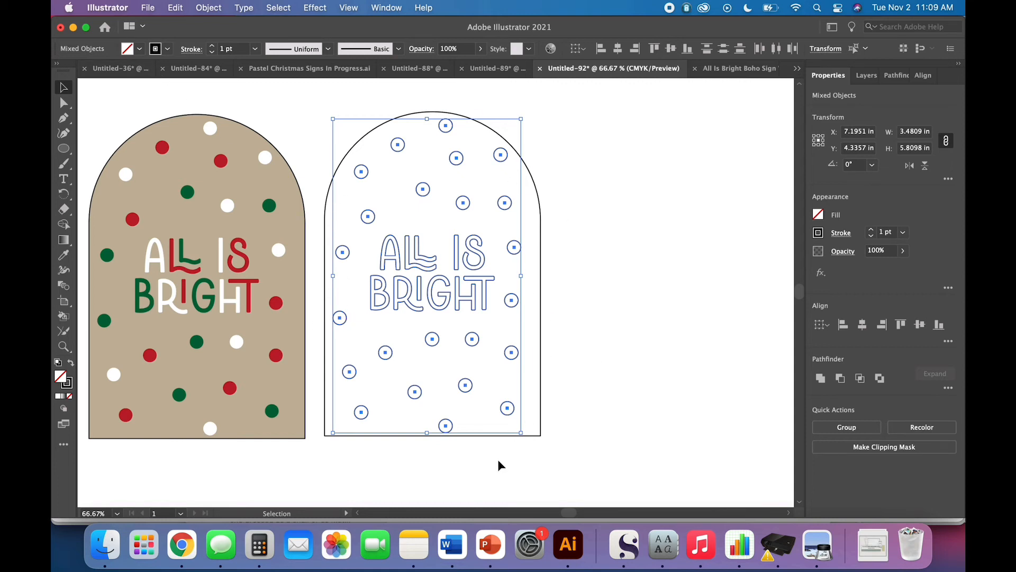
pyautogui.click(168, 51)
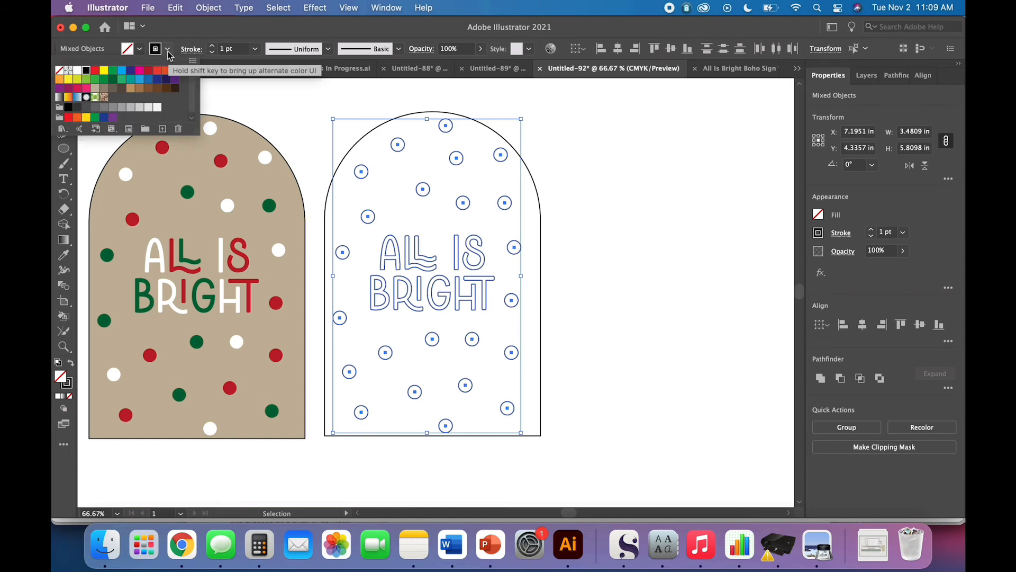
pyautogui.click(112, 84)
pyautogui.click(656, 331)
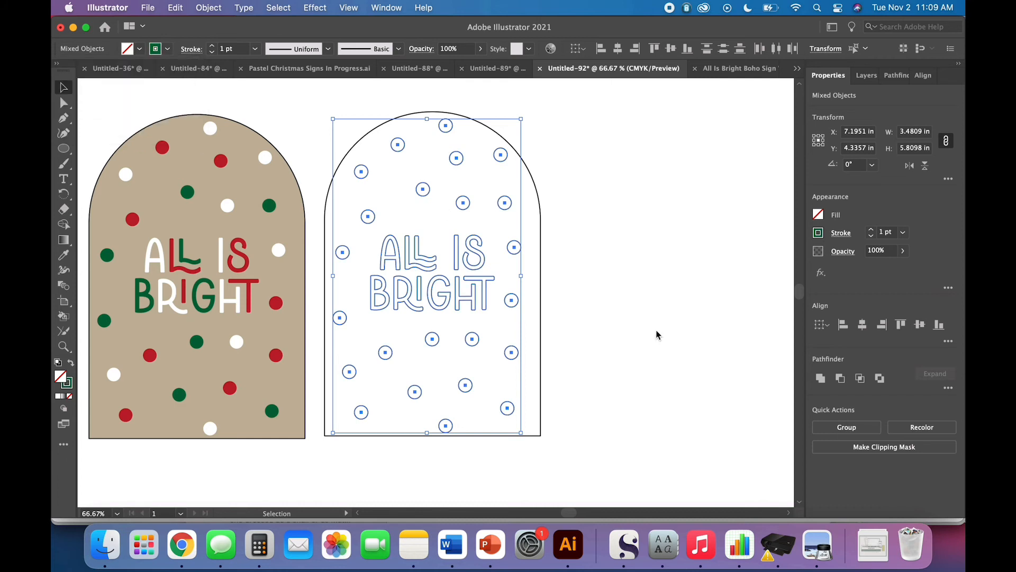
pyautogui.click(644, 360)
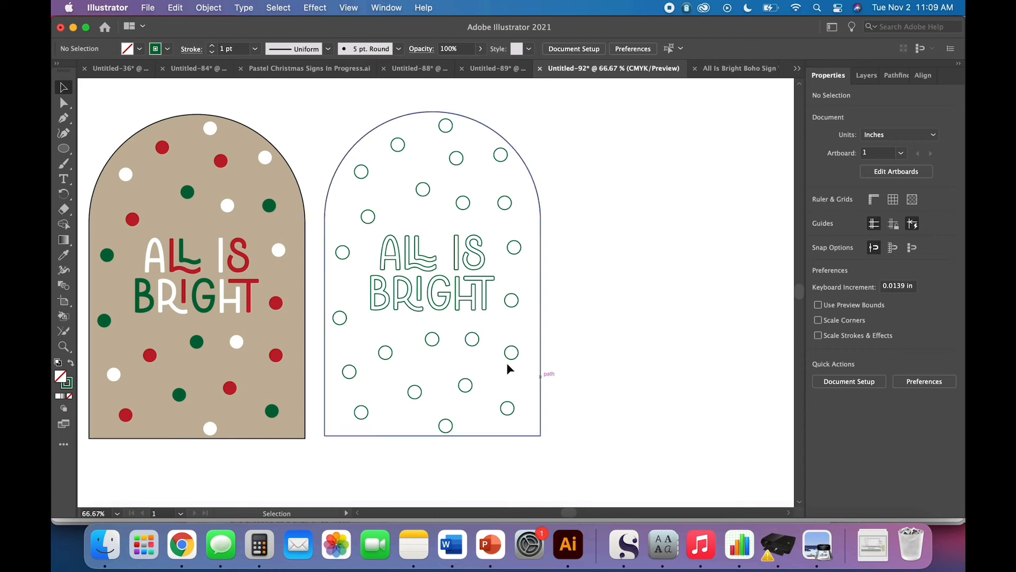
# - Select every object with the same green stroke color, offset the paths by -0.03 in with miter joins, and cut the offset copies
pyautogui.click(469, 382)
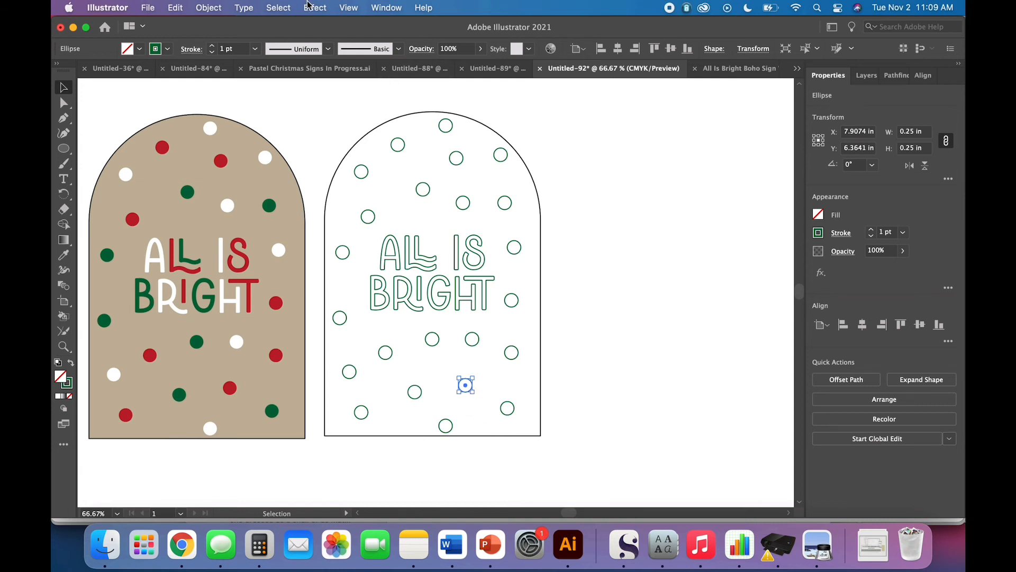
pyautogui.click(286, 8)
pyautogui.moveTo(329, 138)
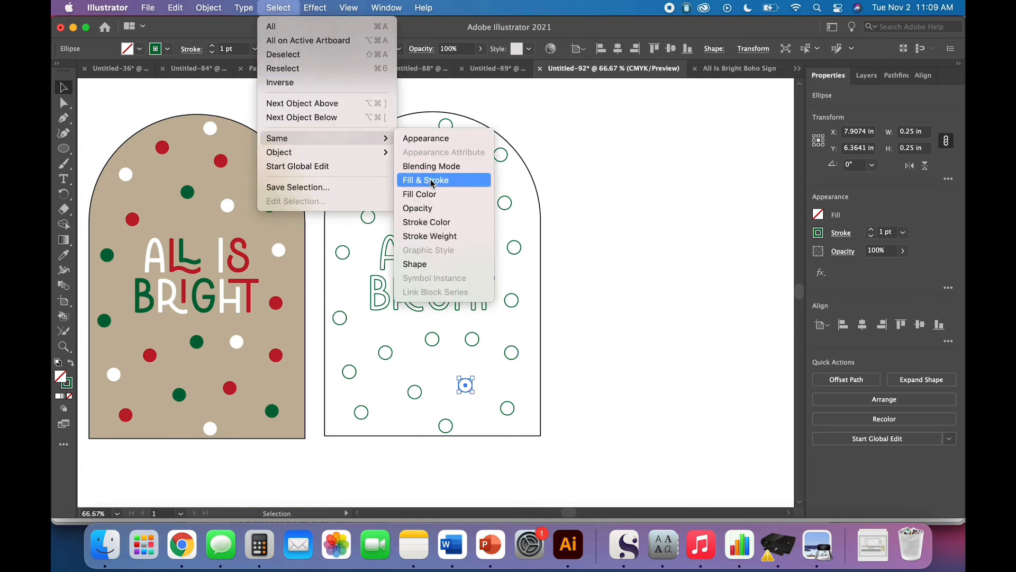
pyautogui.click(426, 223)
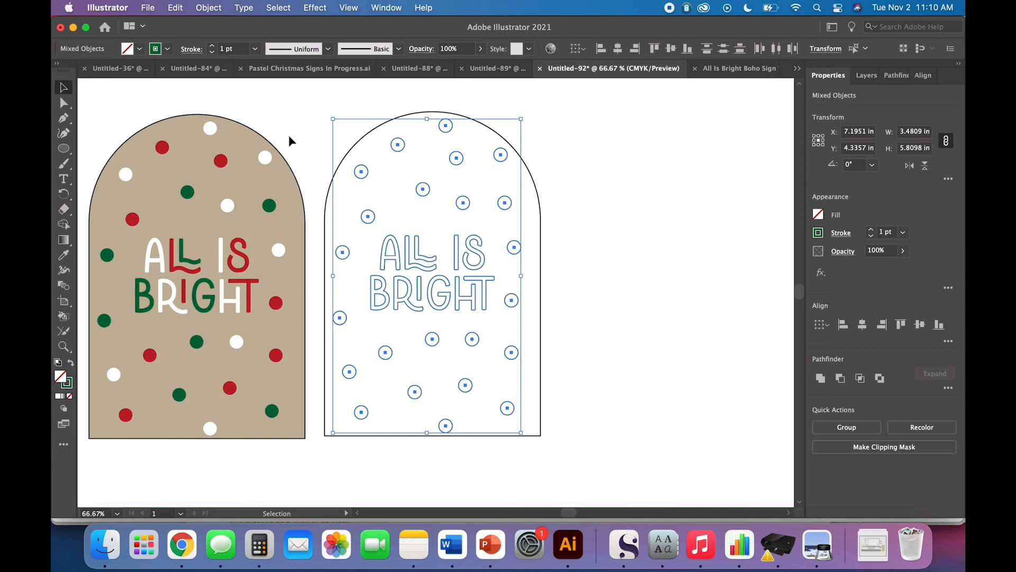
pyautogui.click(209, 8)
pyautogui.moveTo(208, 328)
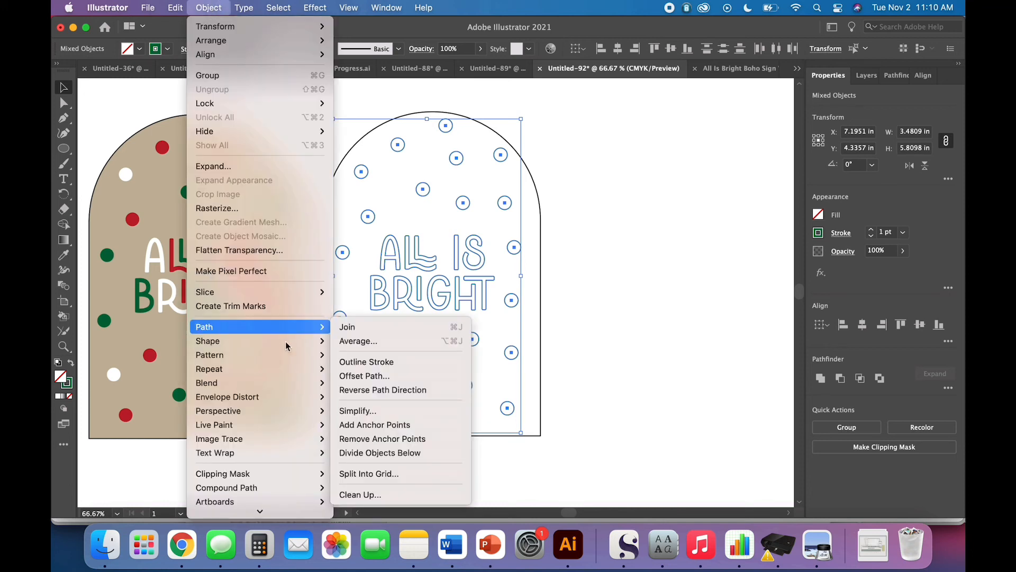
pyautogui.click(363, 375)
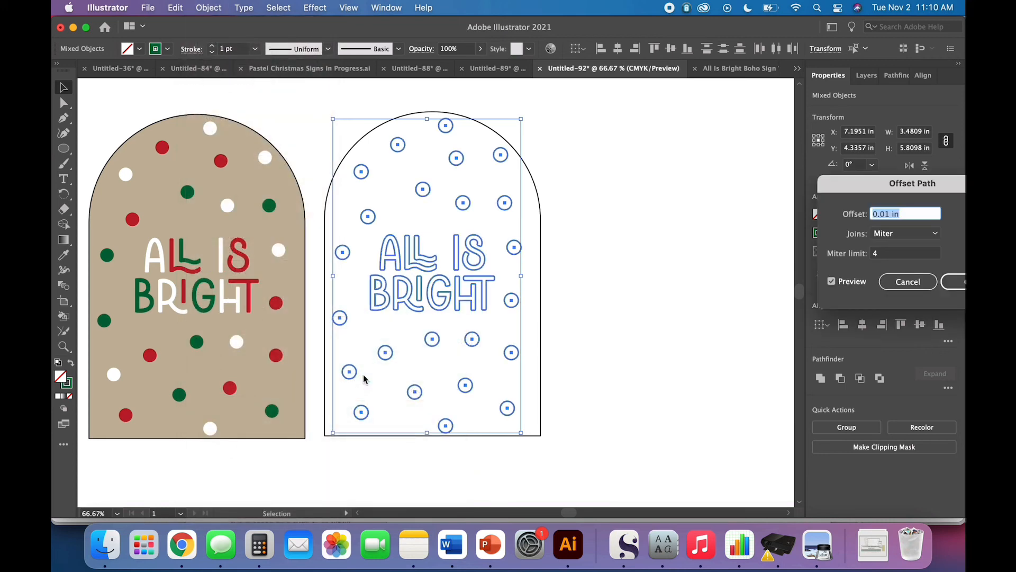
pyautogui.write('-0.0')
pyautogui.write('3')
pyautogui.press('Tab')
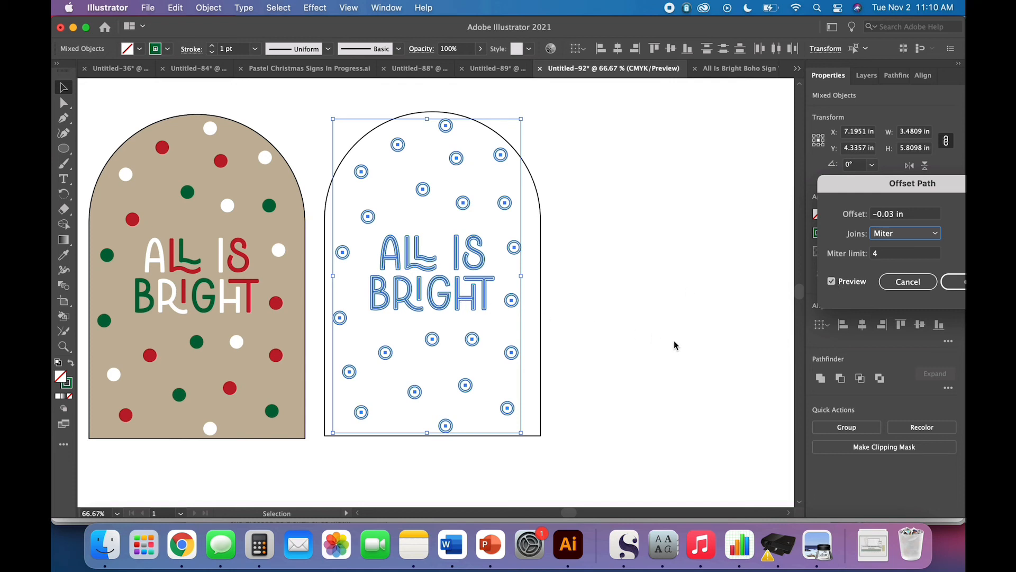
pyautogui.press('Return')
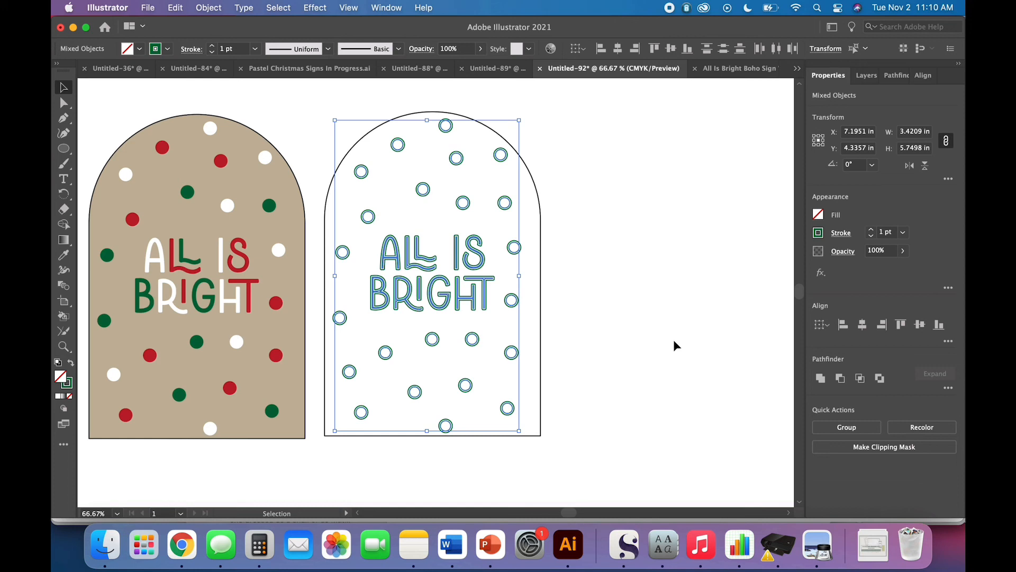
pyautogui.click(674, 341)
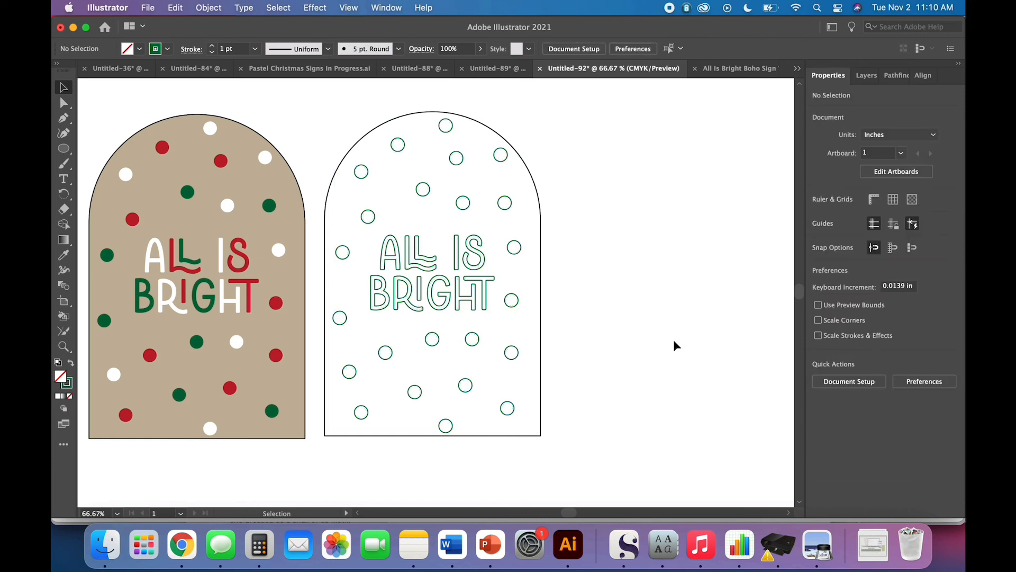
# - Select all the original green outlines by their matching stroke color and delete them from the arch
pyautogui.click(519, 252)
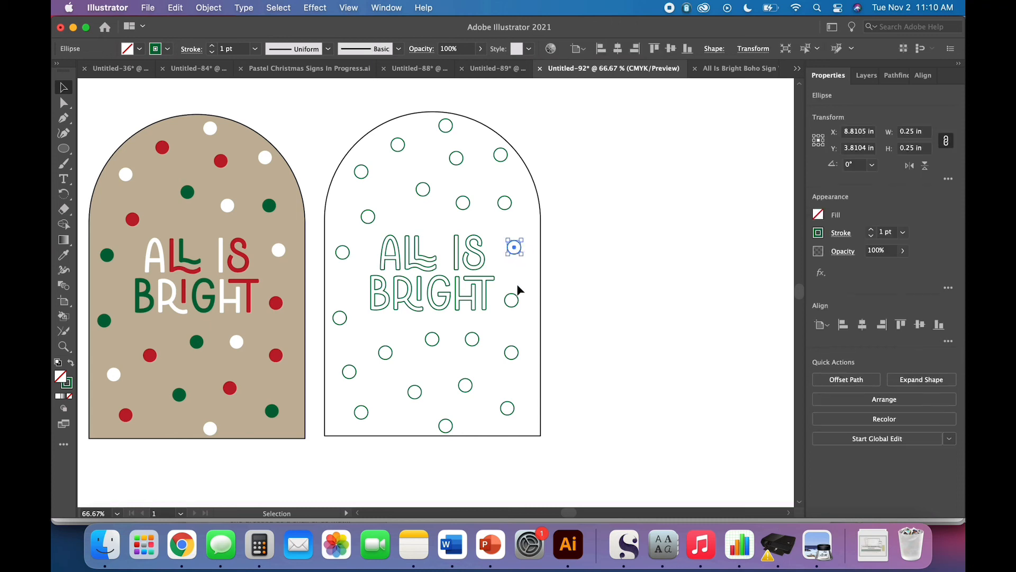
pyautogui.click(280, 7)
pyautogui.moveTo(305, 140)
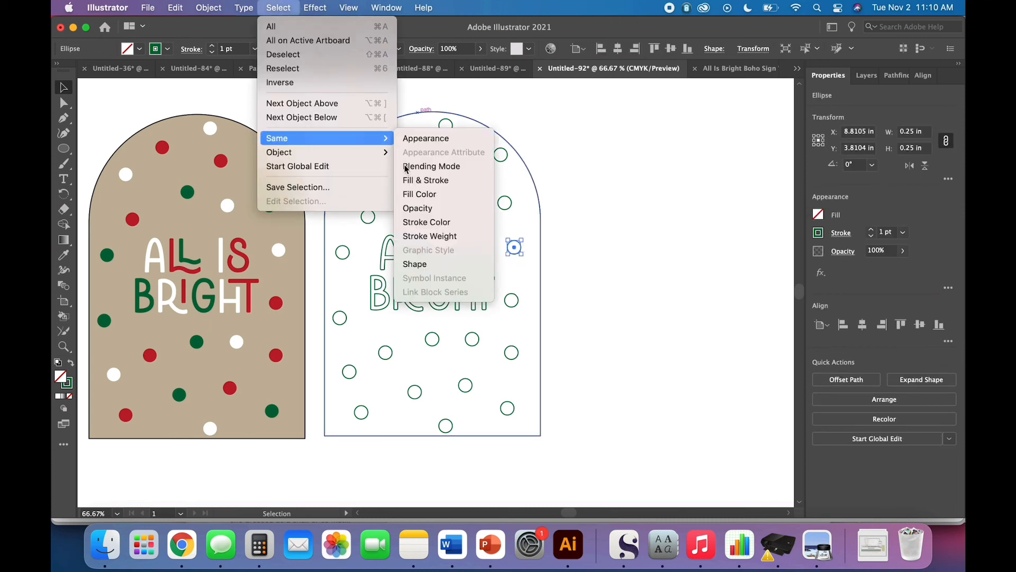
pyautogui.click(429, 222)
pyautogui.press('Delete')
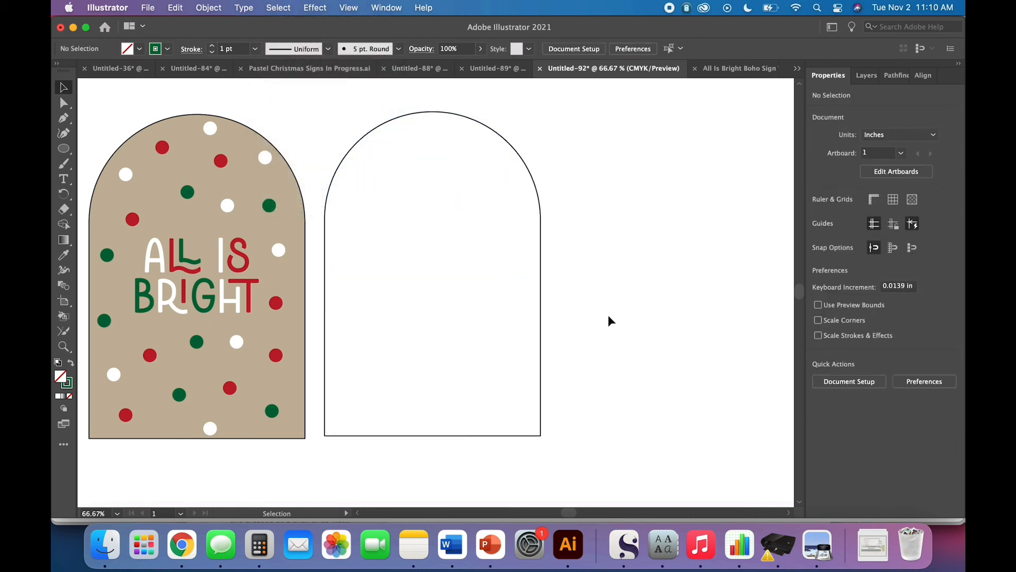
# - Paste the cut offset letters and circles in place inside the arch outline
pyautogui.click(175, 8)
pyautogui.click(199, 131)
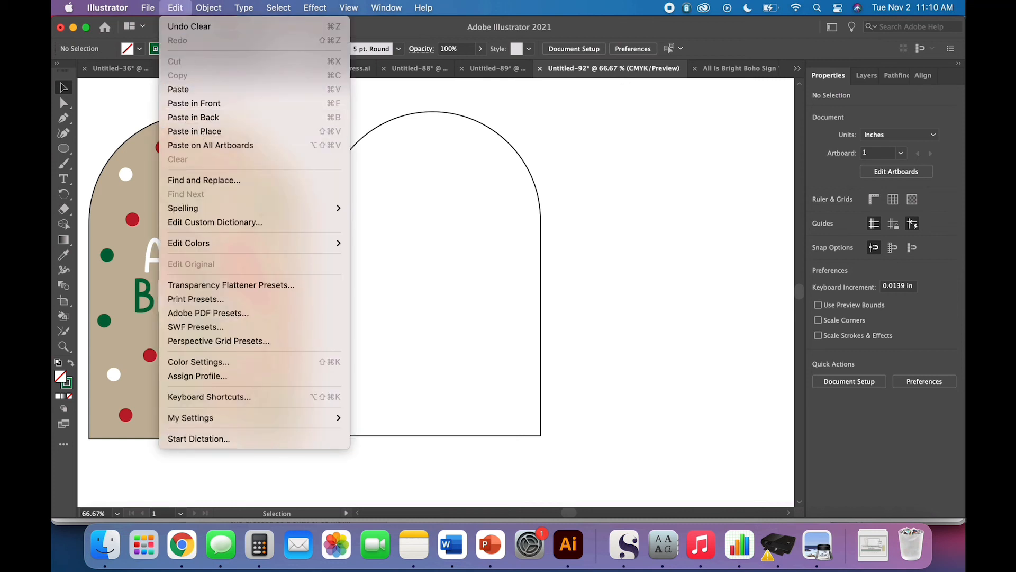
pyautogui.click(616, 258)
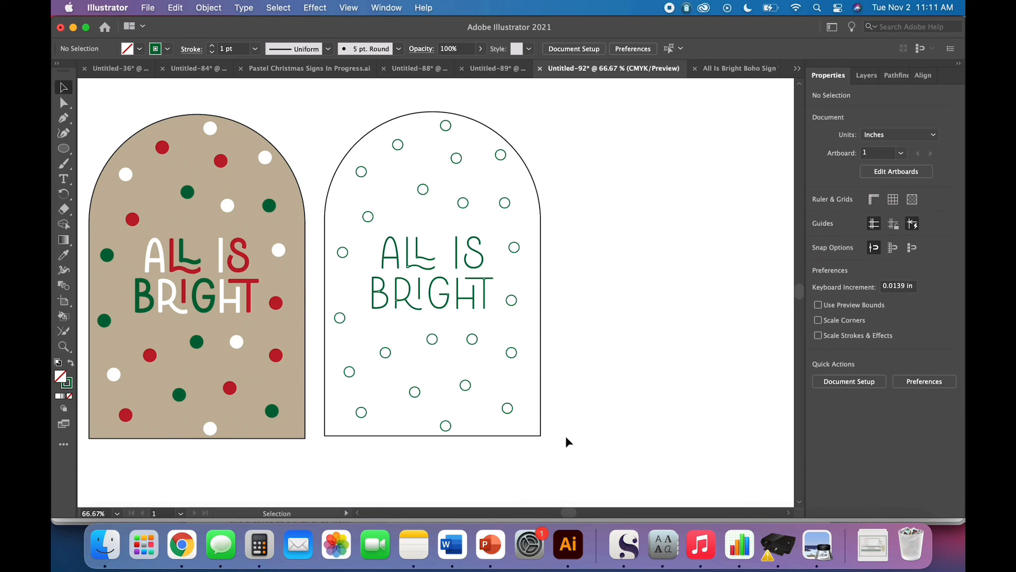
# - Check the offset sign outlines and switch back to the "All Is Bright Boho Sign White Pieces.svg" document
pyautogui.moveTo(567, 445); pyautogui.dragTo(320, 102)
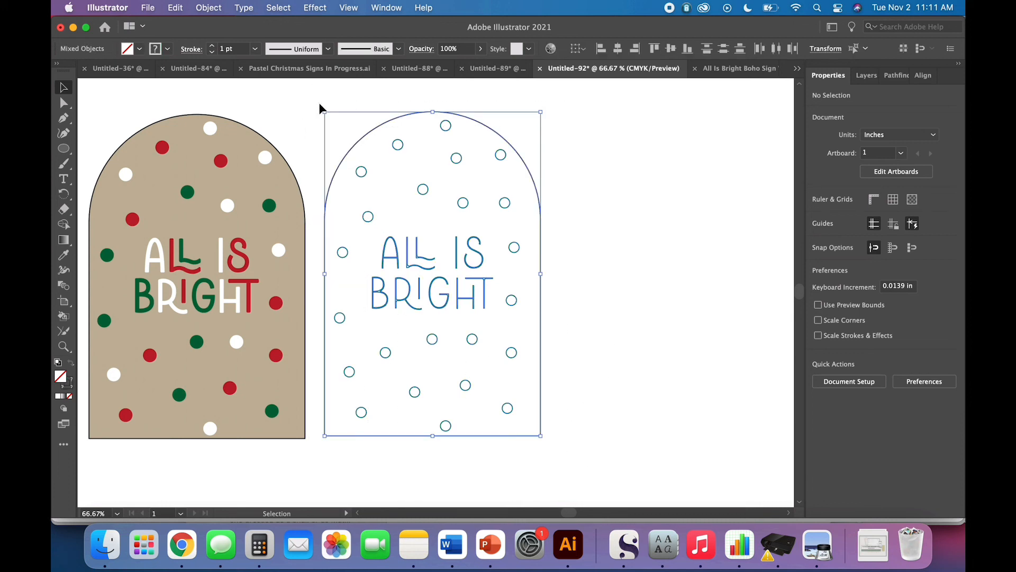
pyautogui.click(376, 190)
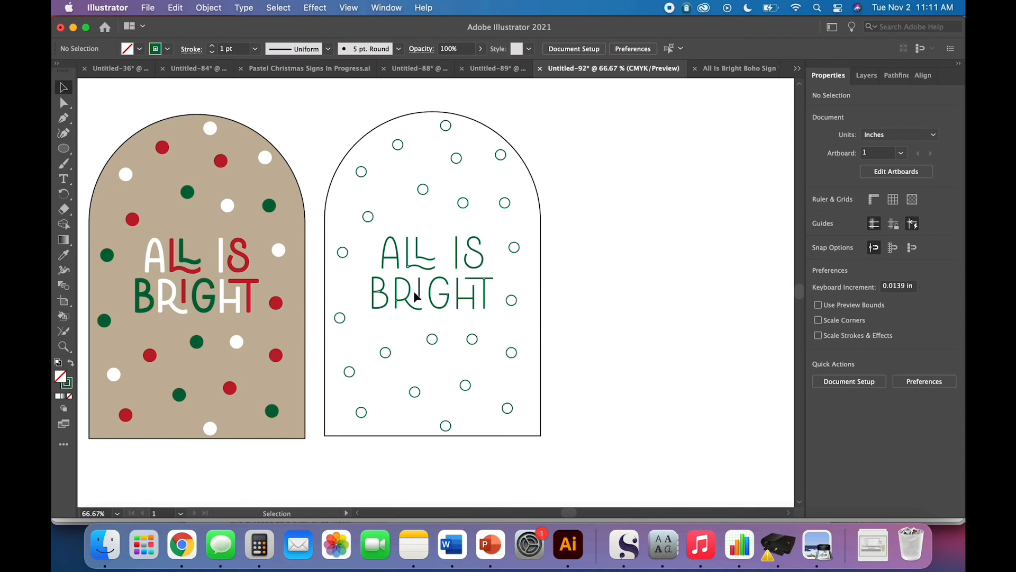
pyautogui.hscroll(3, 580, 351)
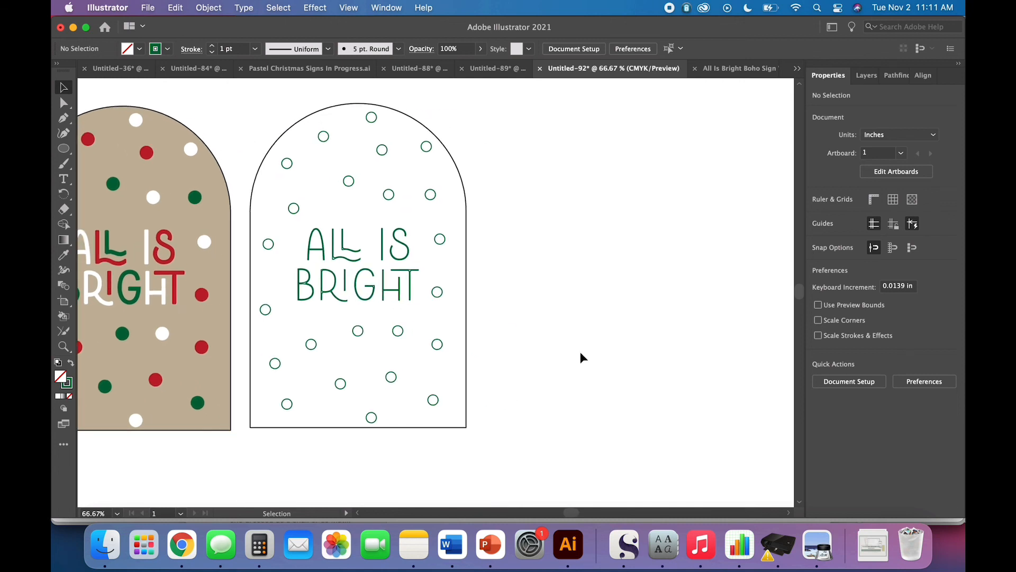
pyautogui.click(747, 69)
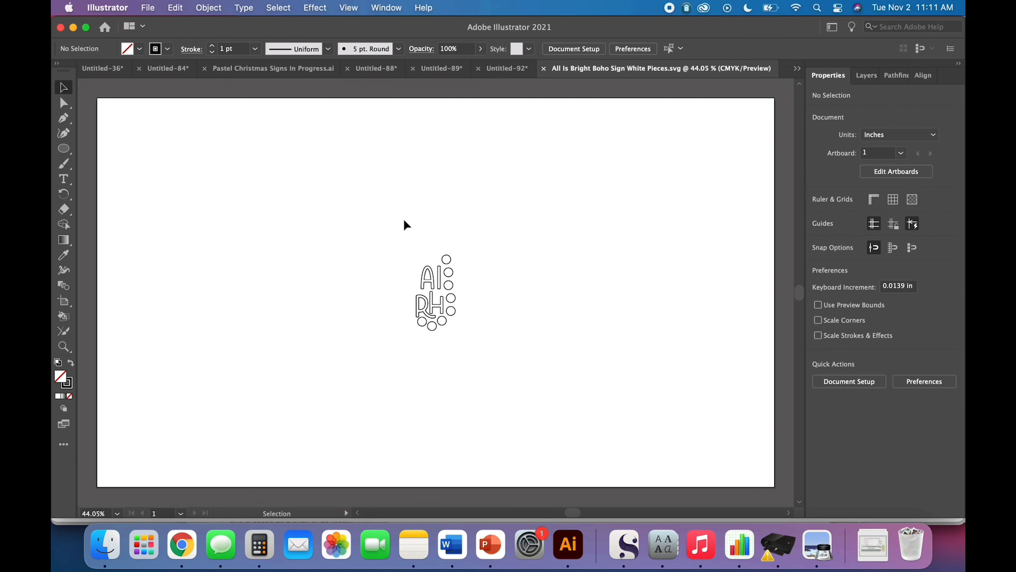
# - Switch back to the Untitled-92 document and examine the outlined arch backing beside the colored sign
pyautogui.click(510, 70)
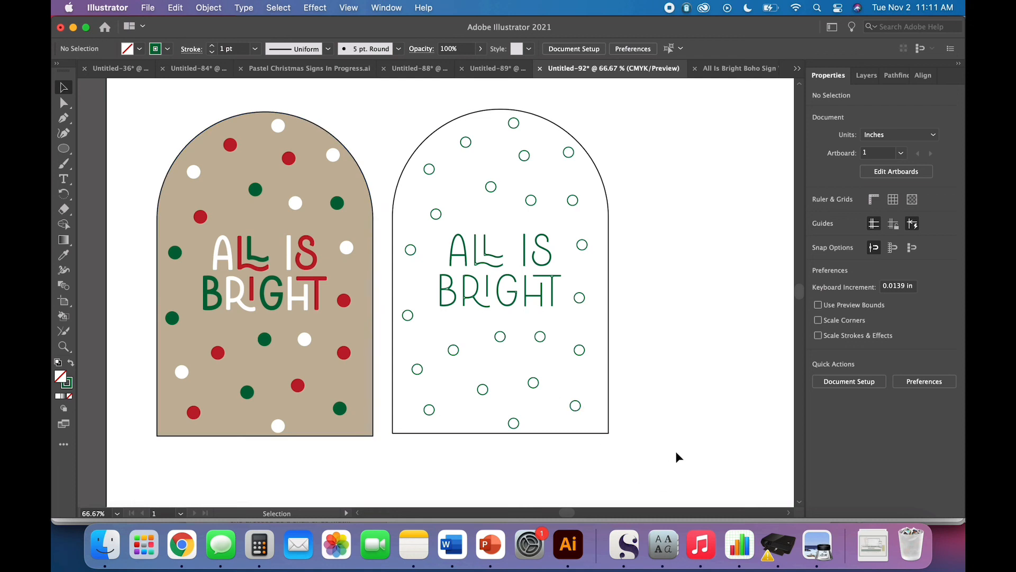
pyautogui.hscroll(5, 676, 452)
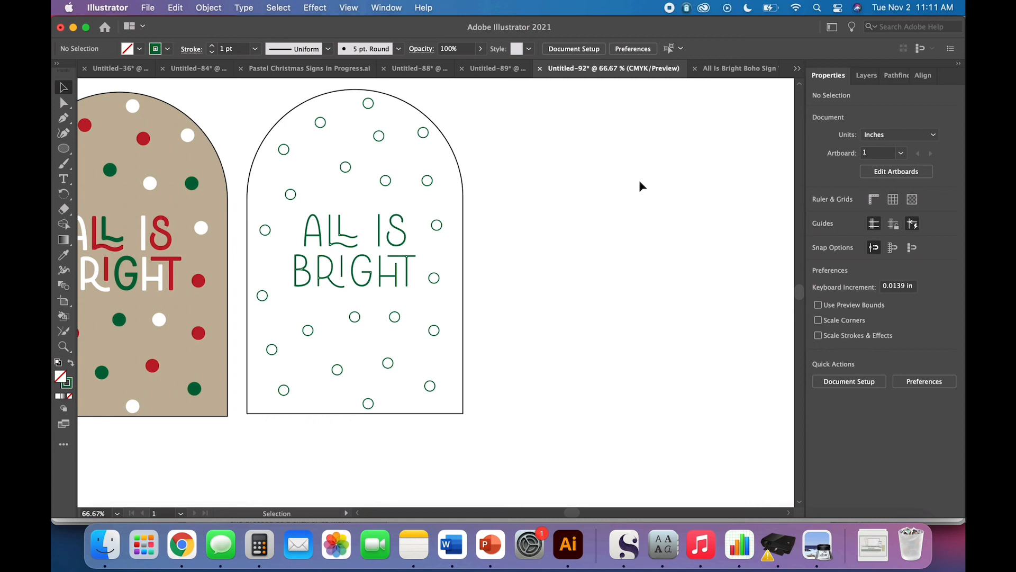
pyautogui.hscroll(-5, 640, 186)
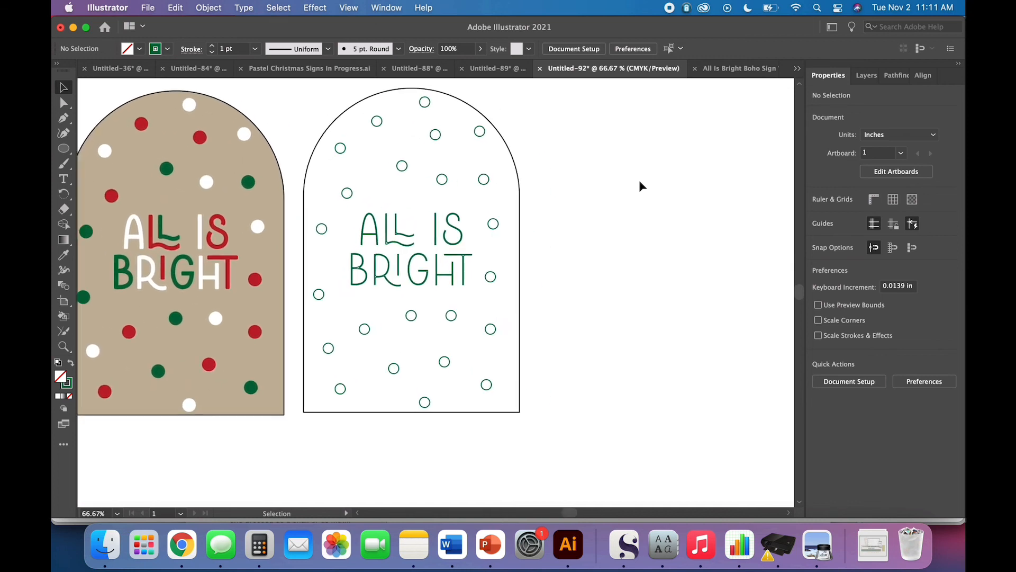
pyautogui.hscroll(1, 639, 186)
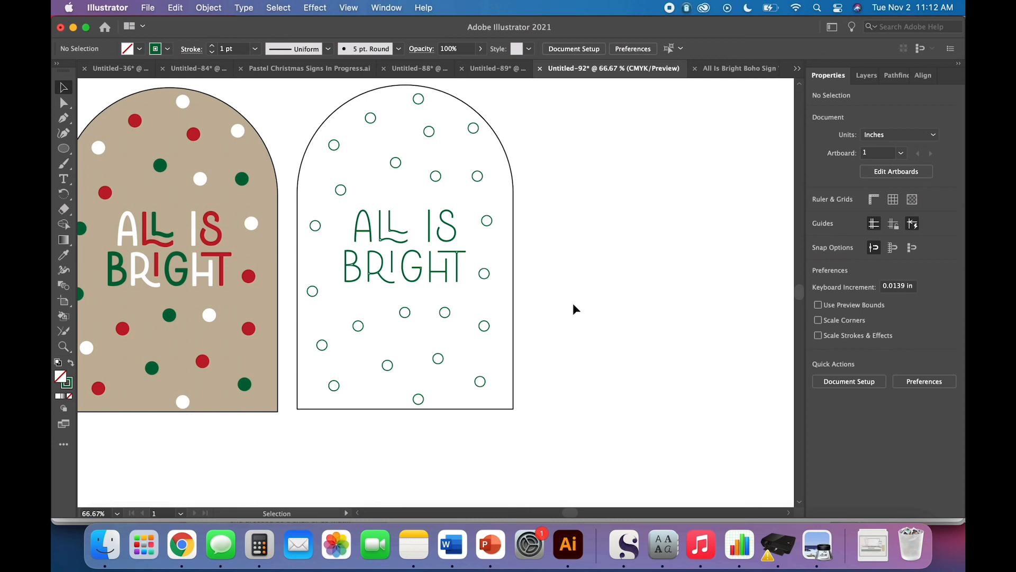
pyautogui.scroll(2, 574, 307)
pyautogui.hscroll(2, 574, 307)
pyautogui.hscroll(1, 546, 297)
pyautogui.hscroll(-5, 548, 295)
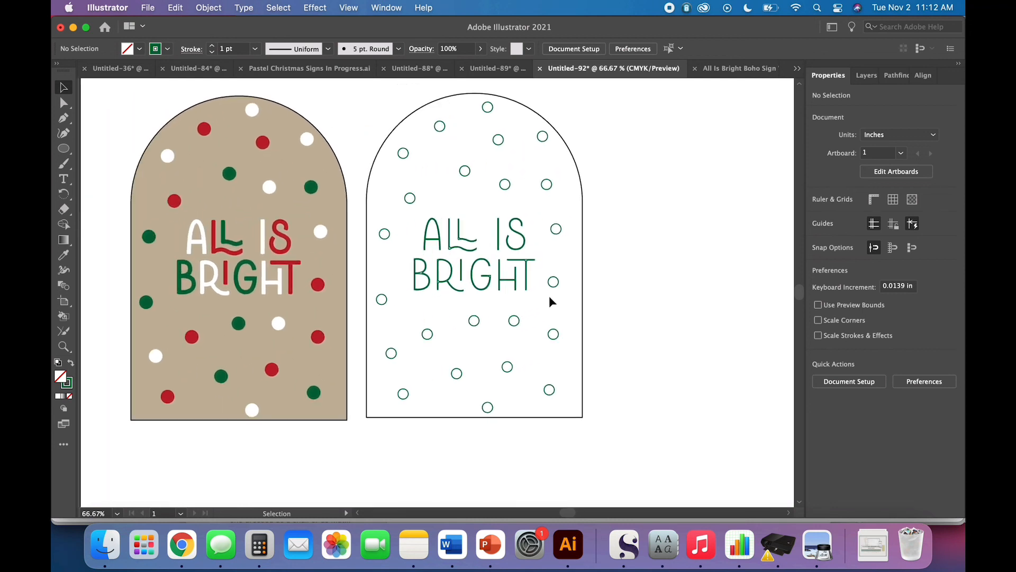
pyautogui.hscroll(4, 658, 318)
pyautogui.hscroll(4, 658, 319)
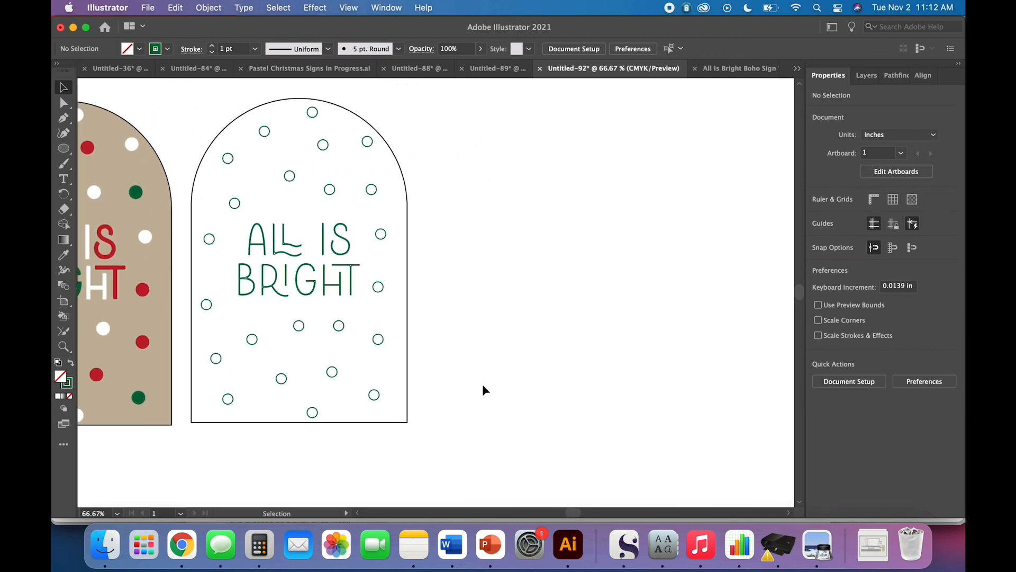
# - Select the whole outlined arch with its letters and circles, compare it with the colored sign, and clear the selection
pyautogui.moveTo(448, 424); pyautogui.dragTo(185, 92)
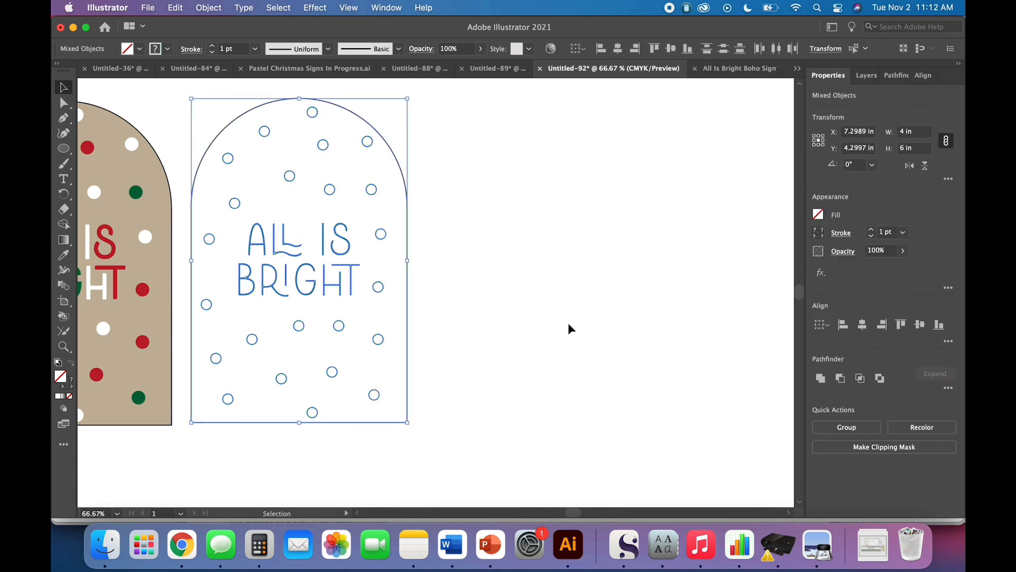
pyautogui.hscroll(-7, 568, 323)
pyautogui.scroll(1, 568, 323)
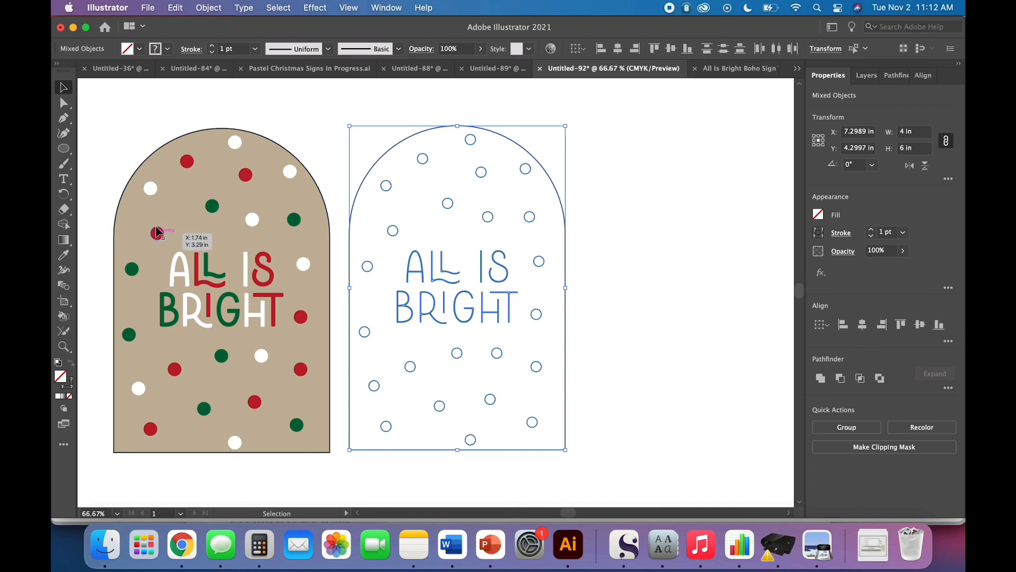
pyautogui.click(679, 367)
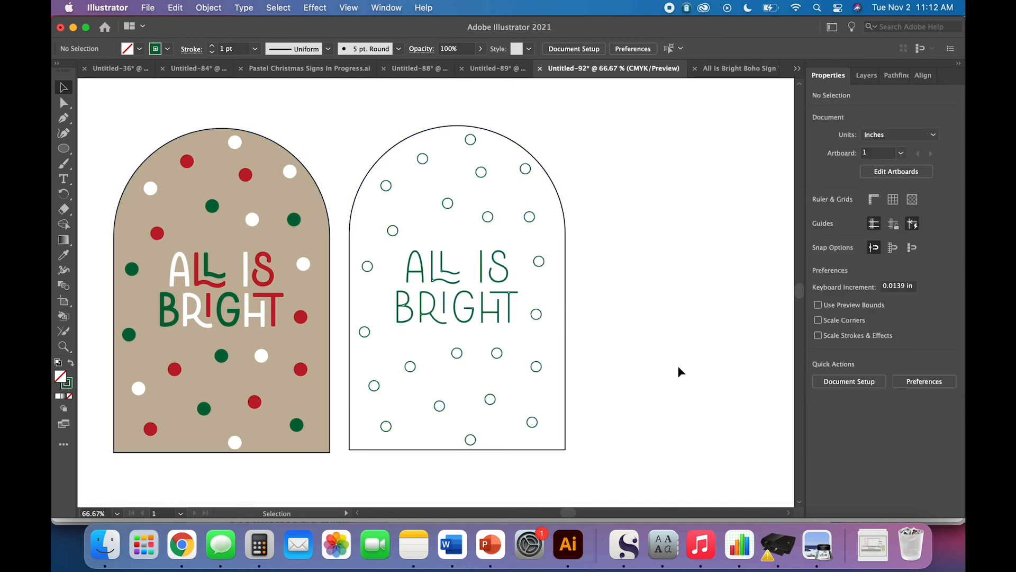